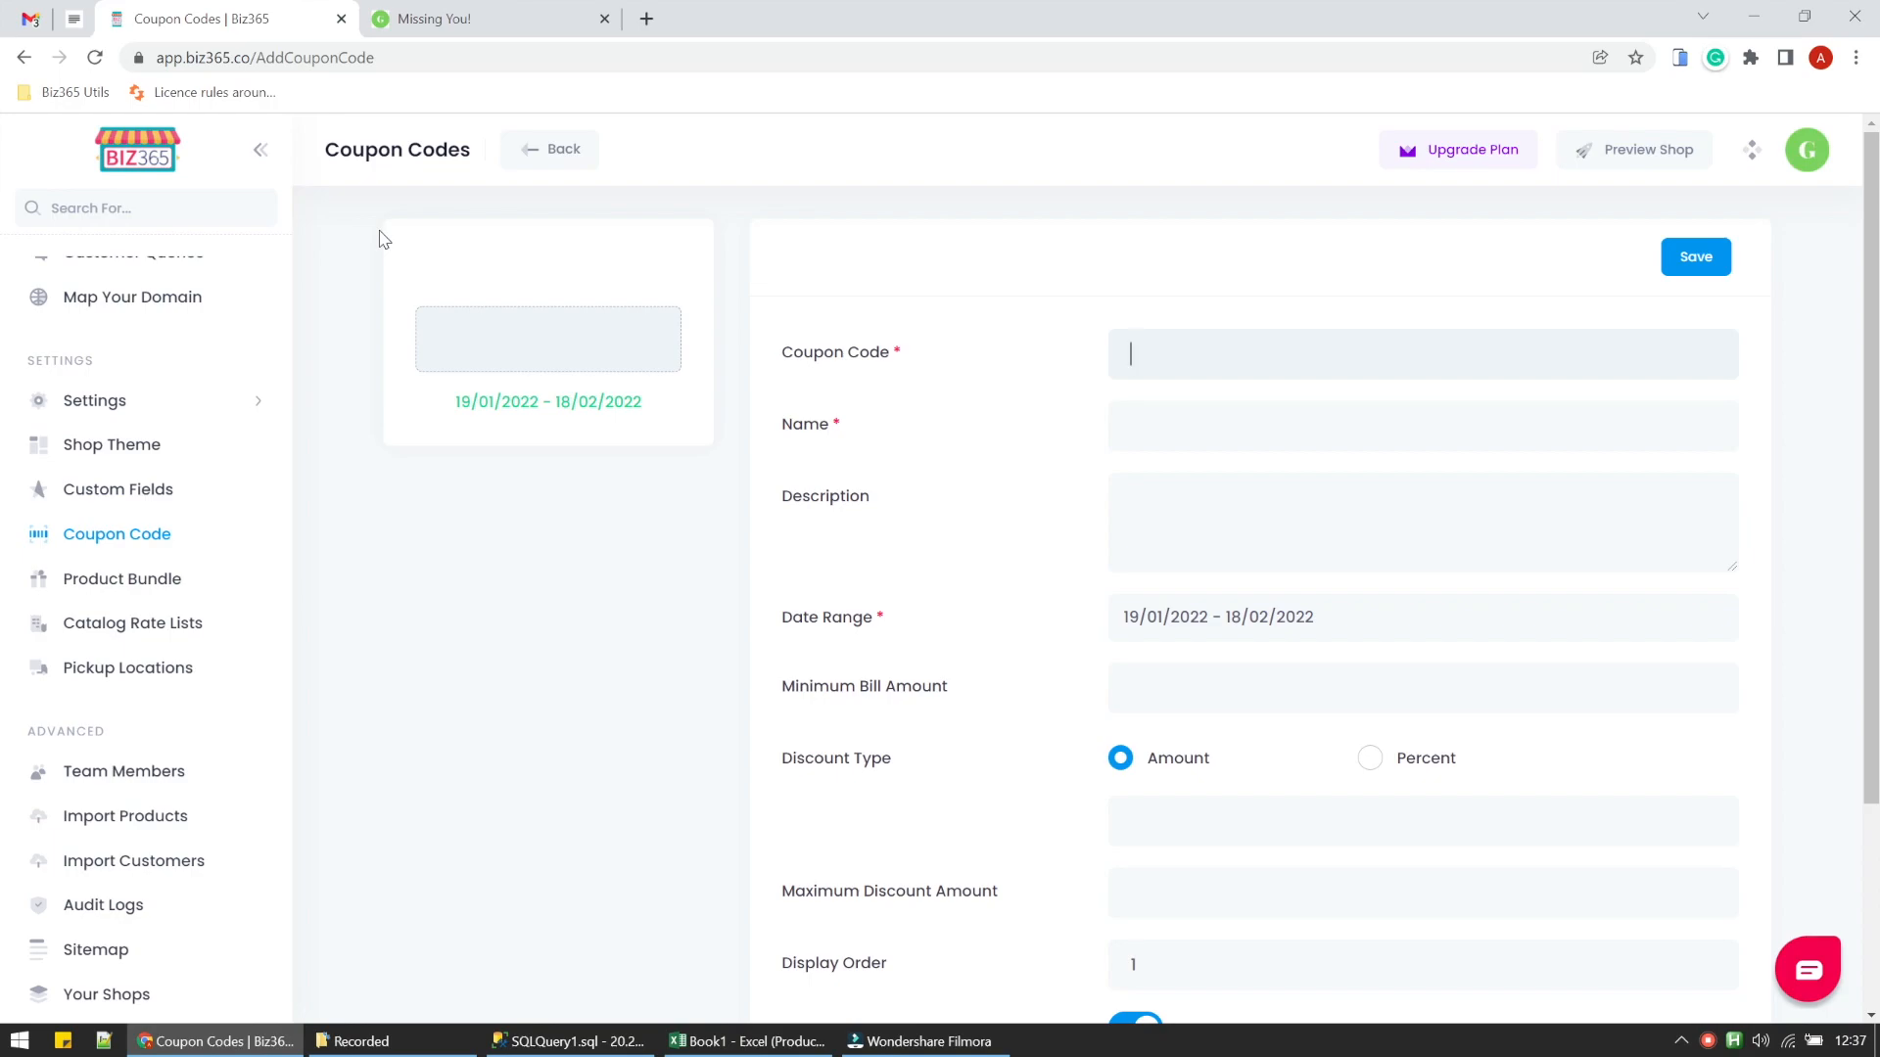
- Enter OFF20 as the coupon code and name the coupon "20% Off on All Orders"
type("FF20")
left_click(1171, 424)
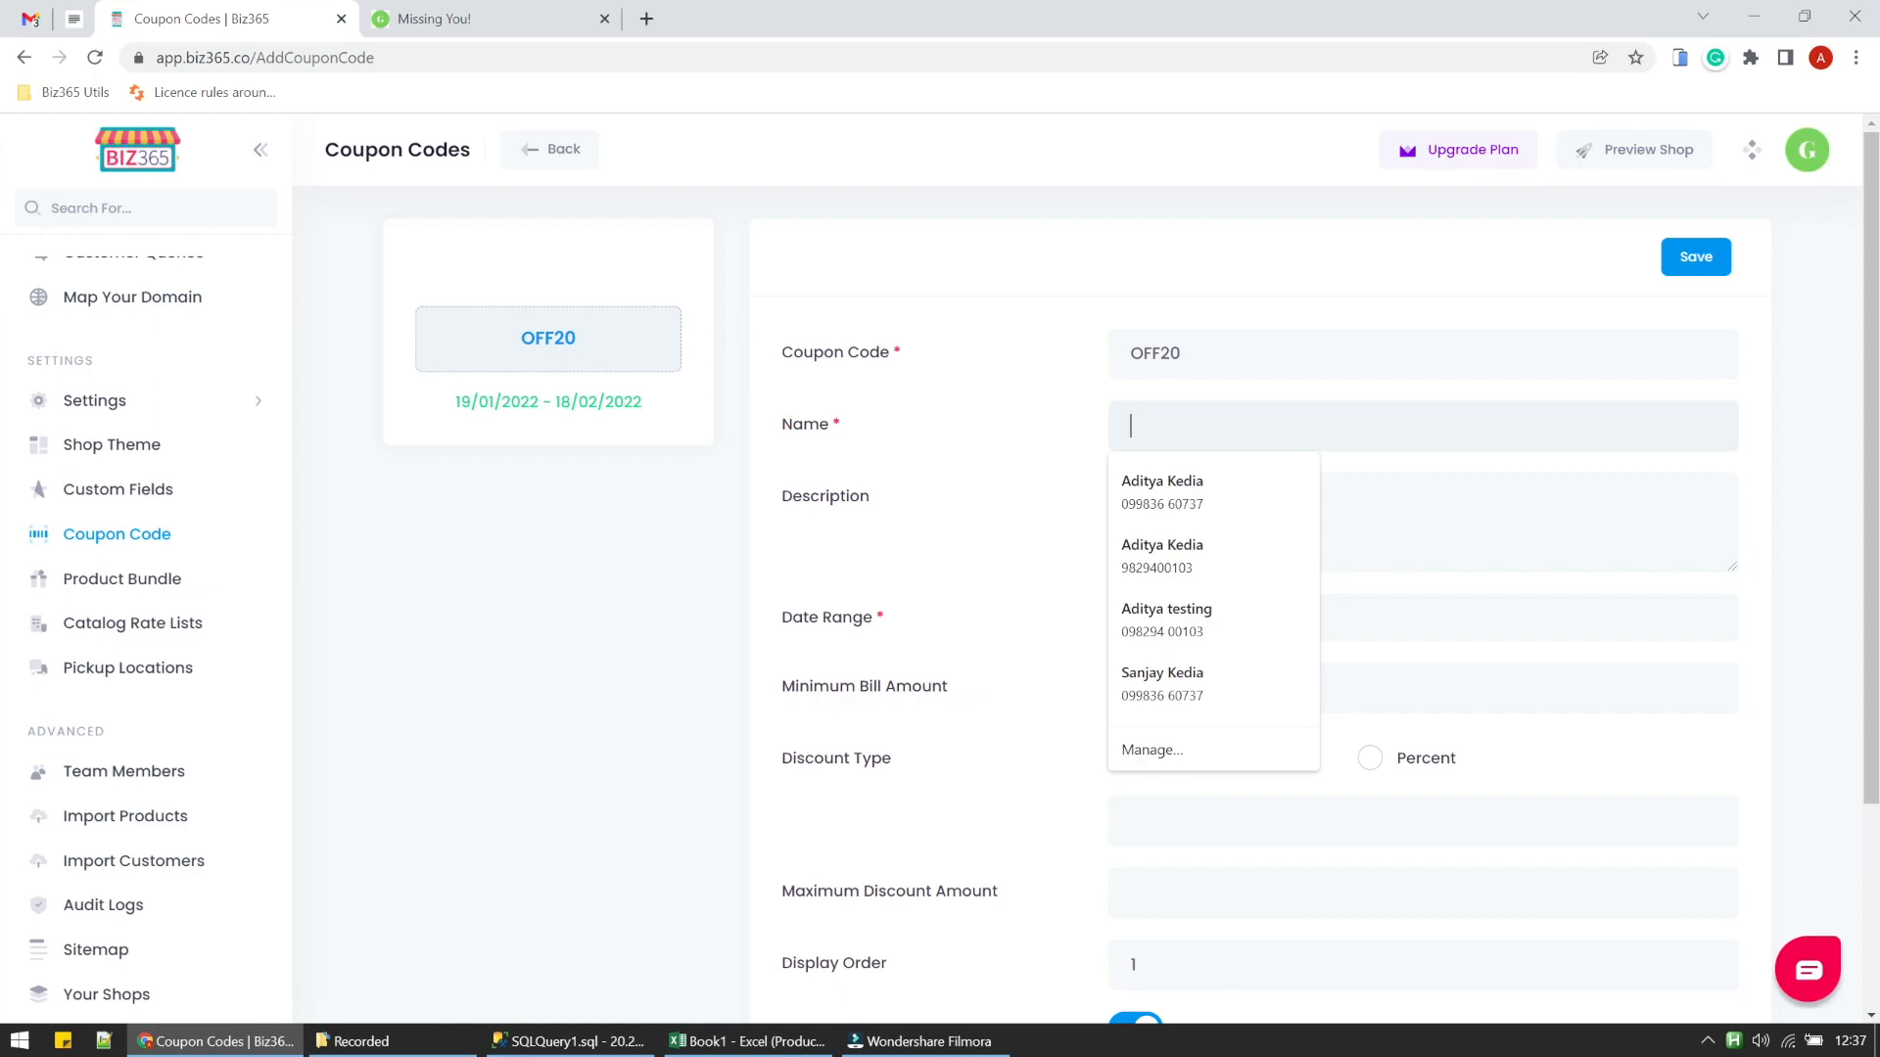
type("20%")
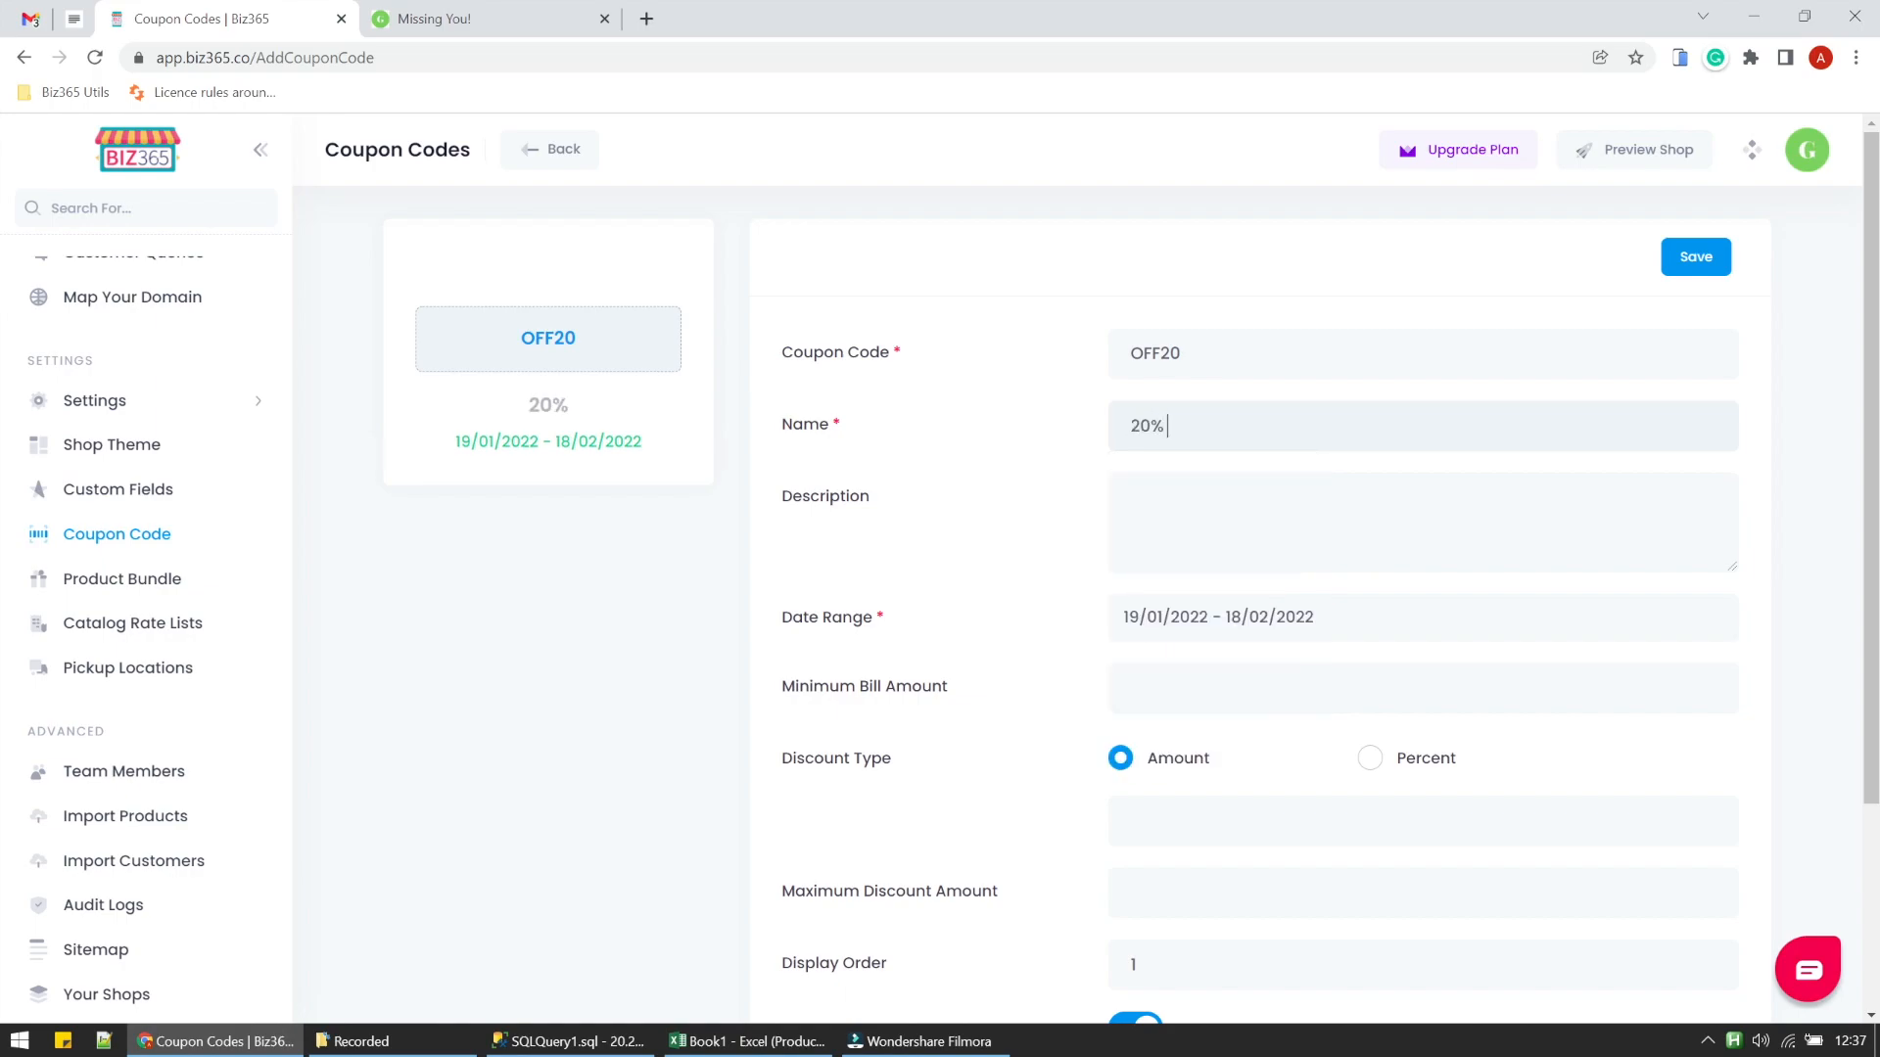
type(" Off on All")
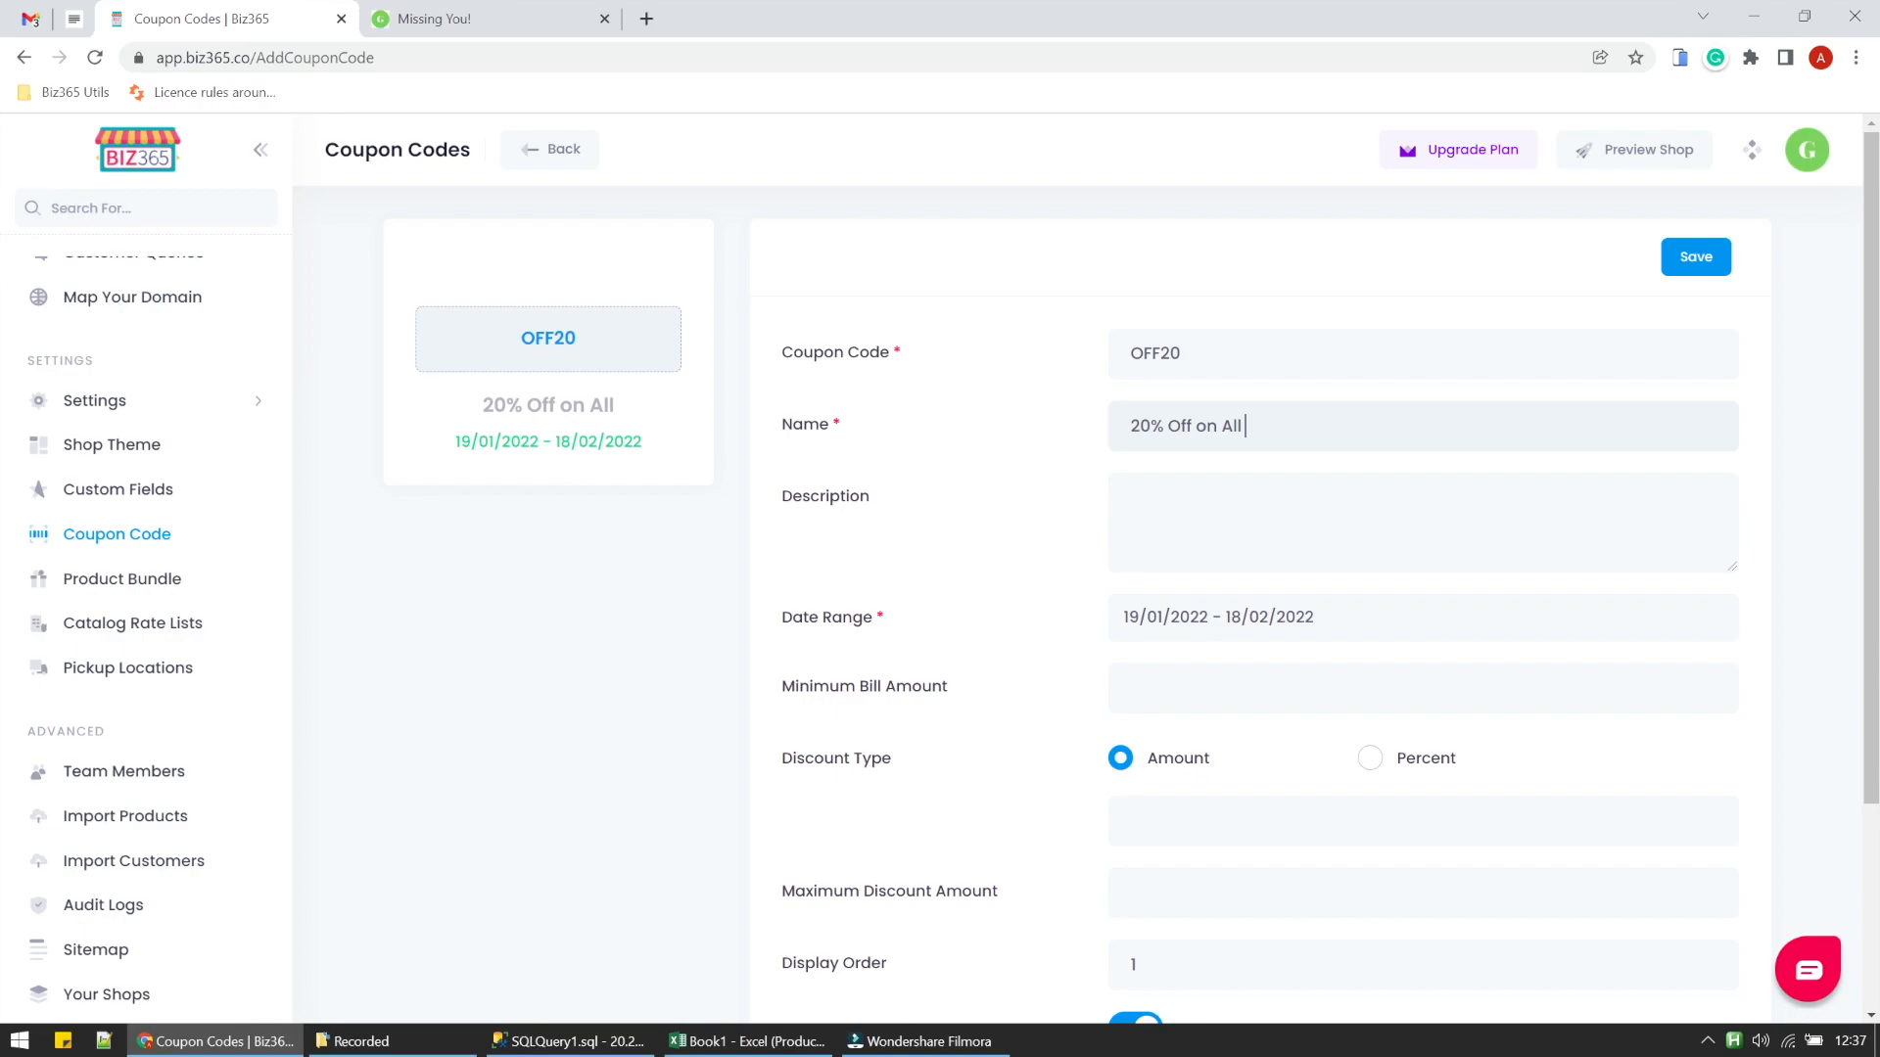
type(" Orders")
- Copy the coupon's name text "20% Off on All Orders" into its description
key("ctrl+shift+Left")
key("ctrl+shift+Left")
key("ctrl+shift+Left")
key("ctrl+shift+Left")
key("ctrl+shift+Left")
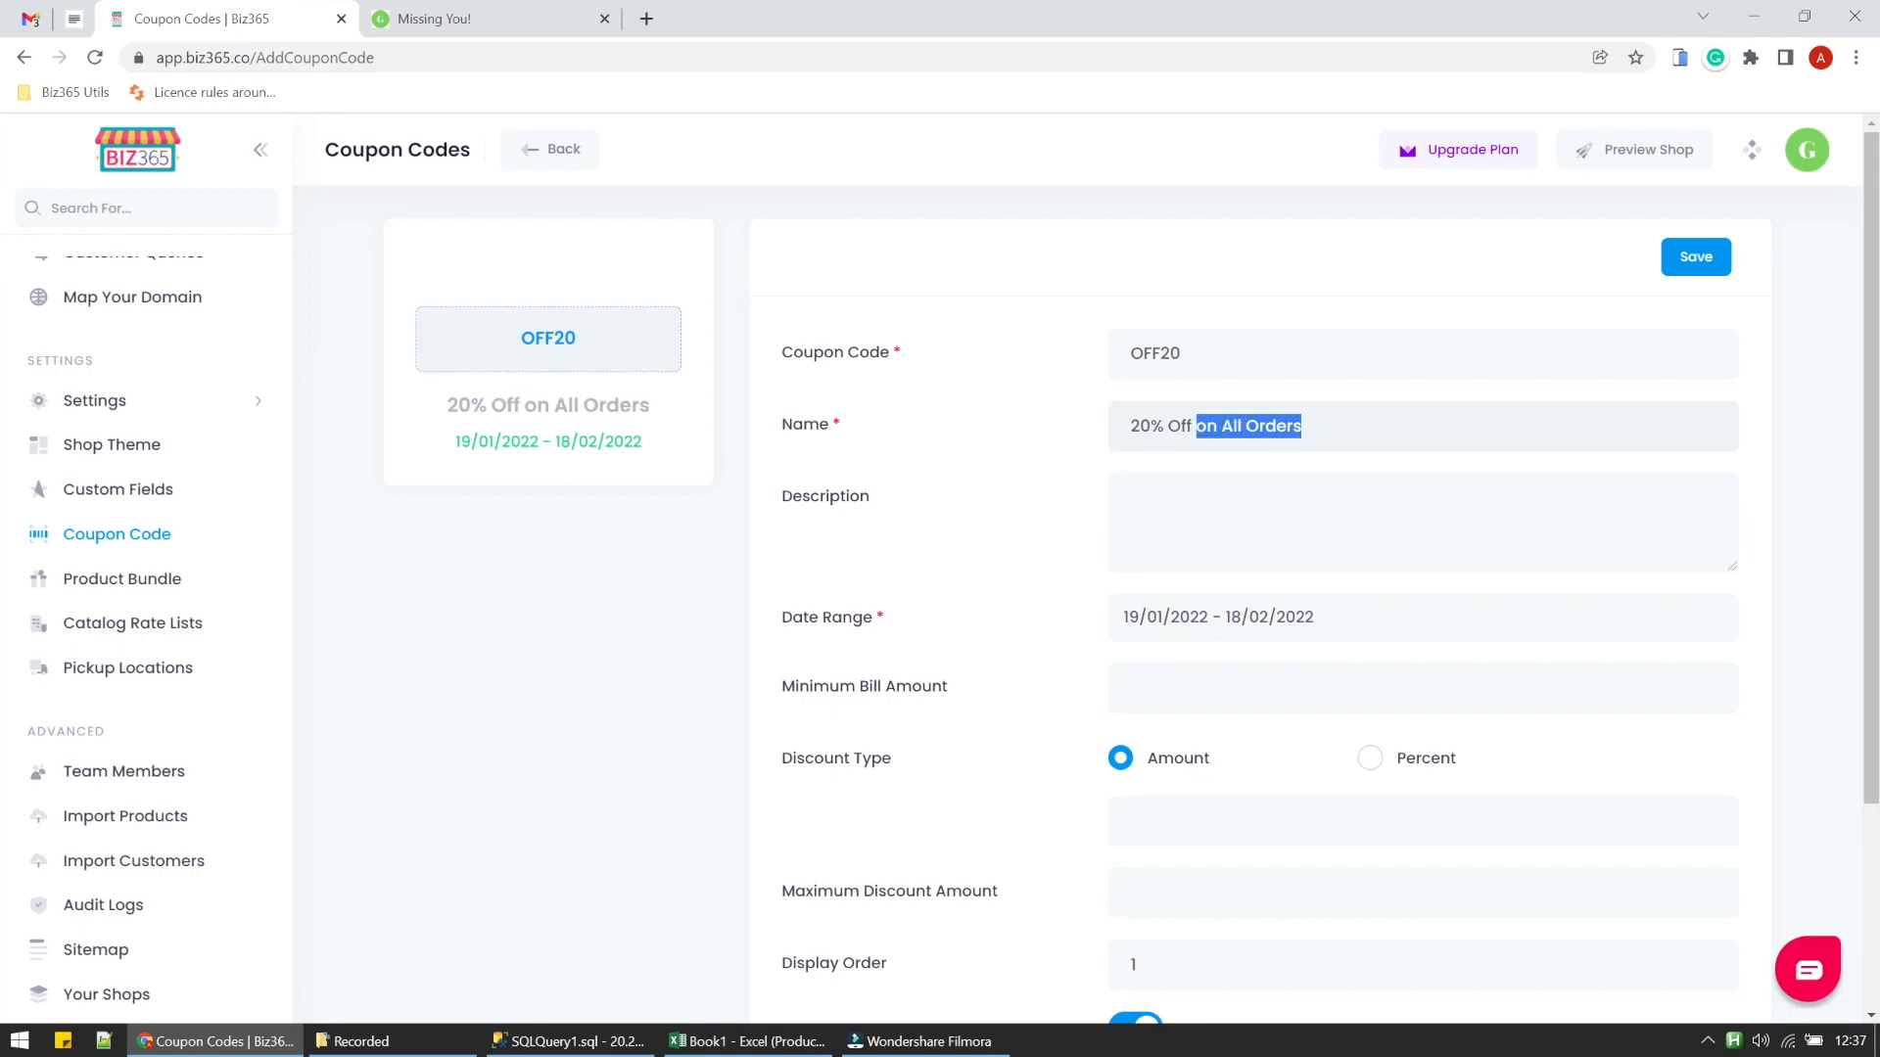
key("ctrl+c")
key("Tab")
key("ctrl+v")
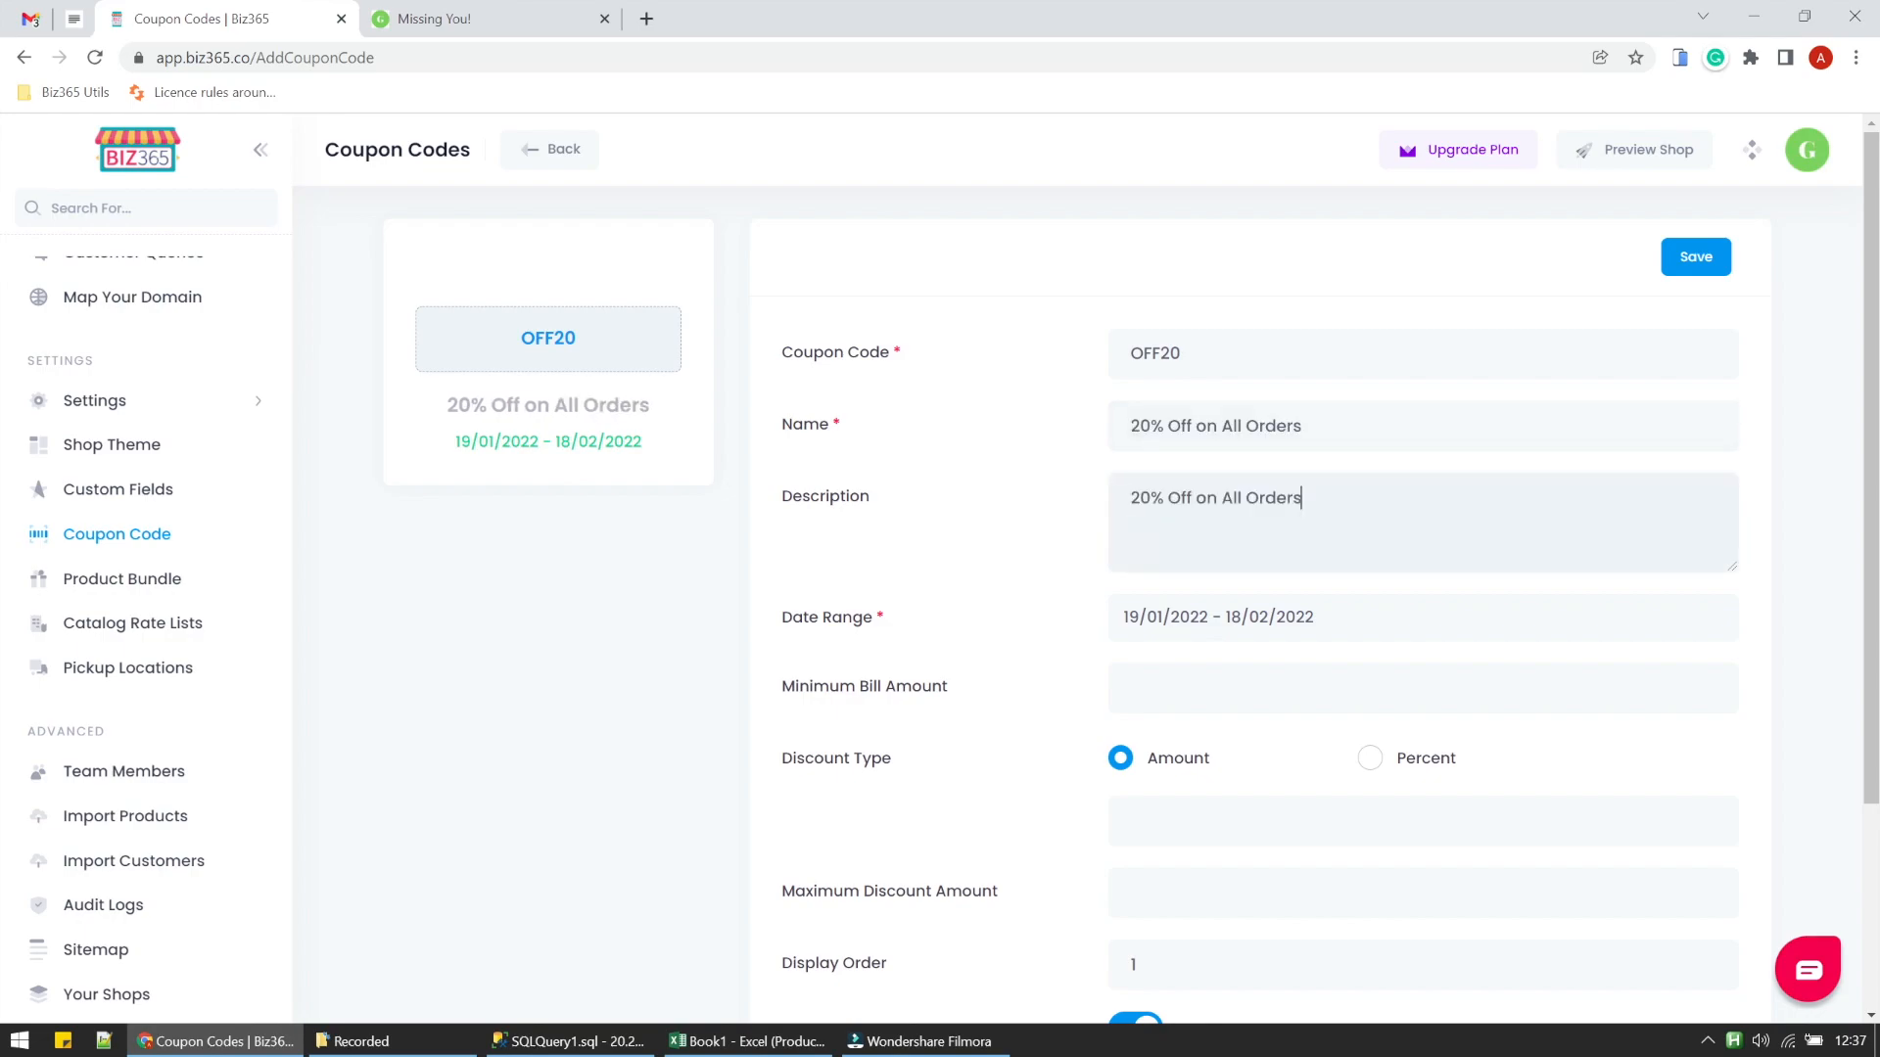
- Set the coupon's date range to 19/01/2022 - 31/01/2022
key("Tab")
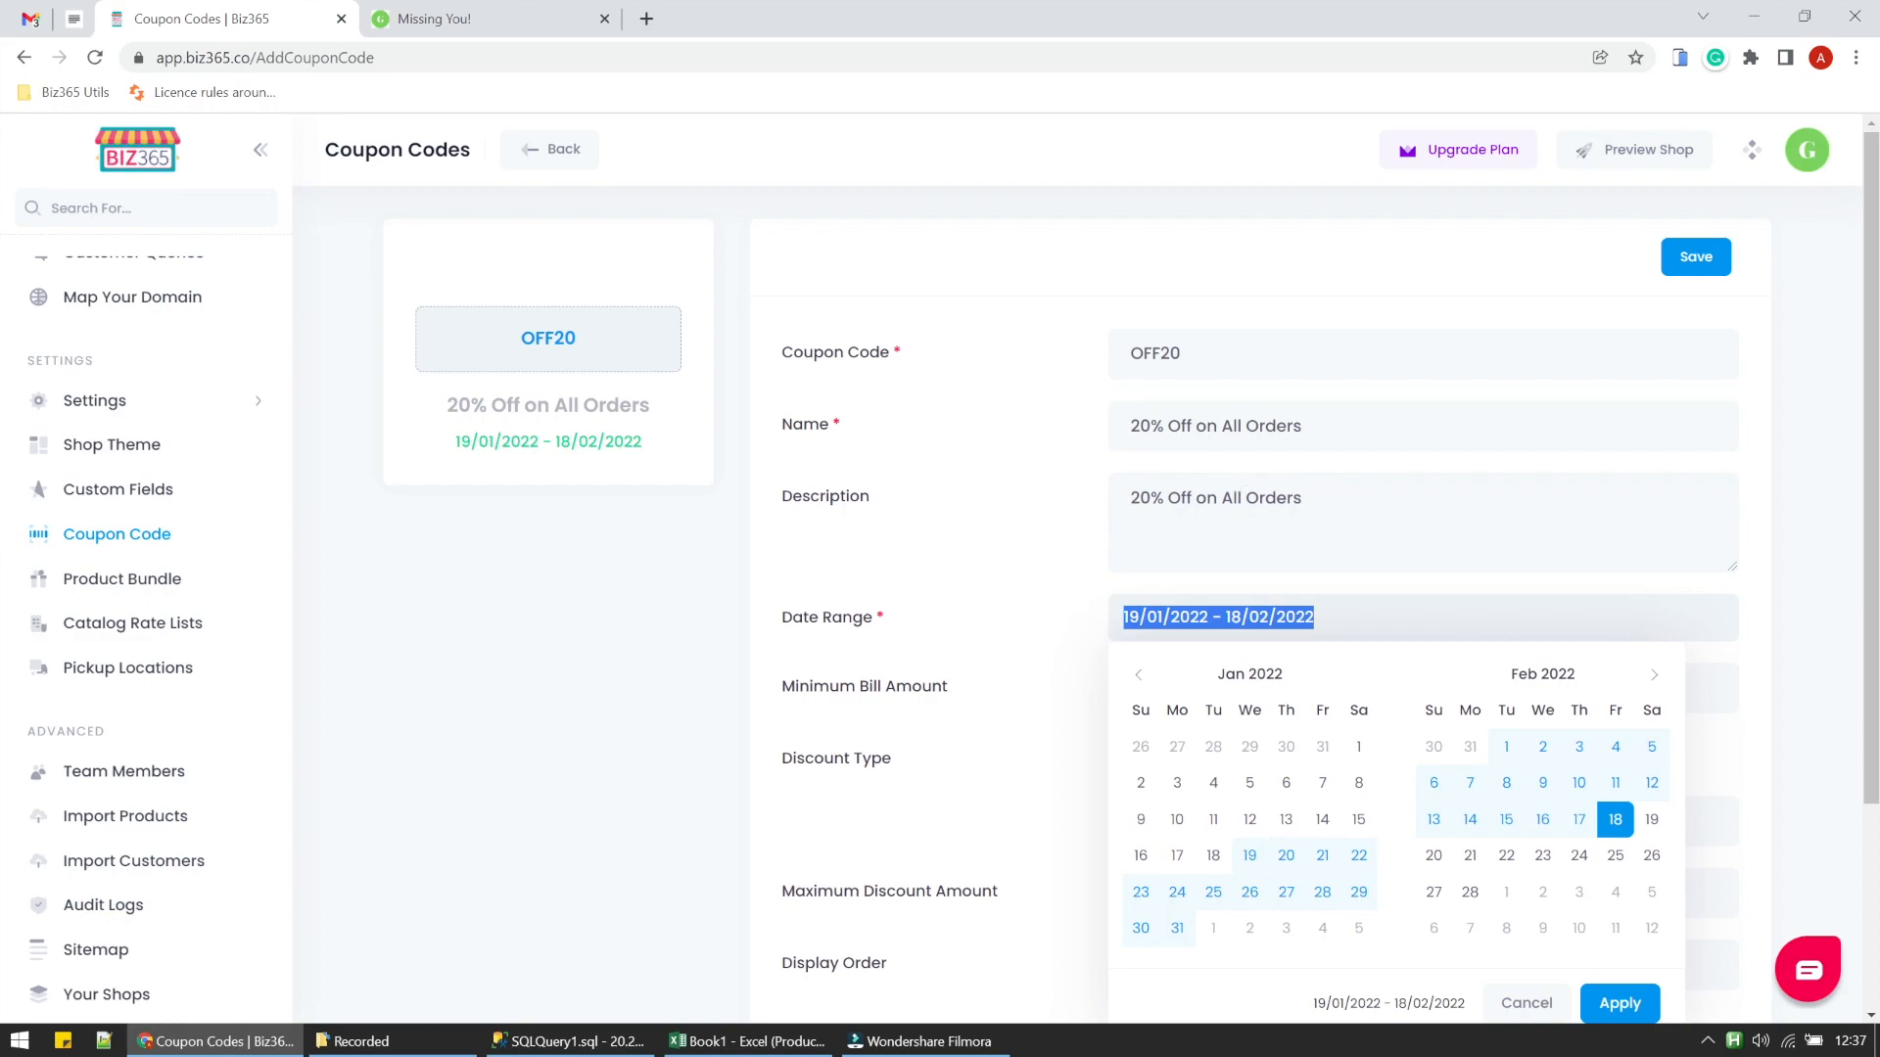
left_click(1248, 867)
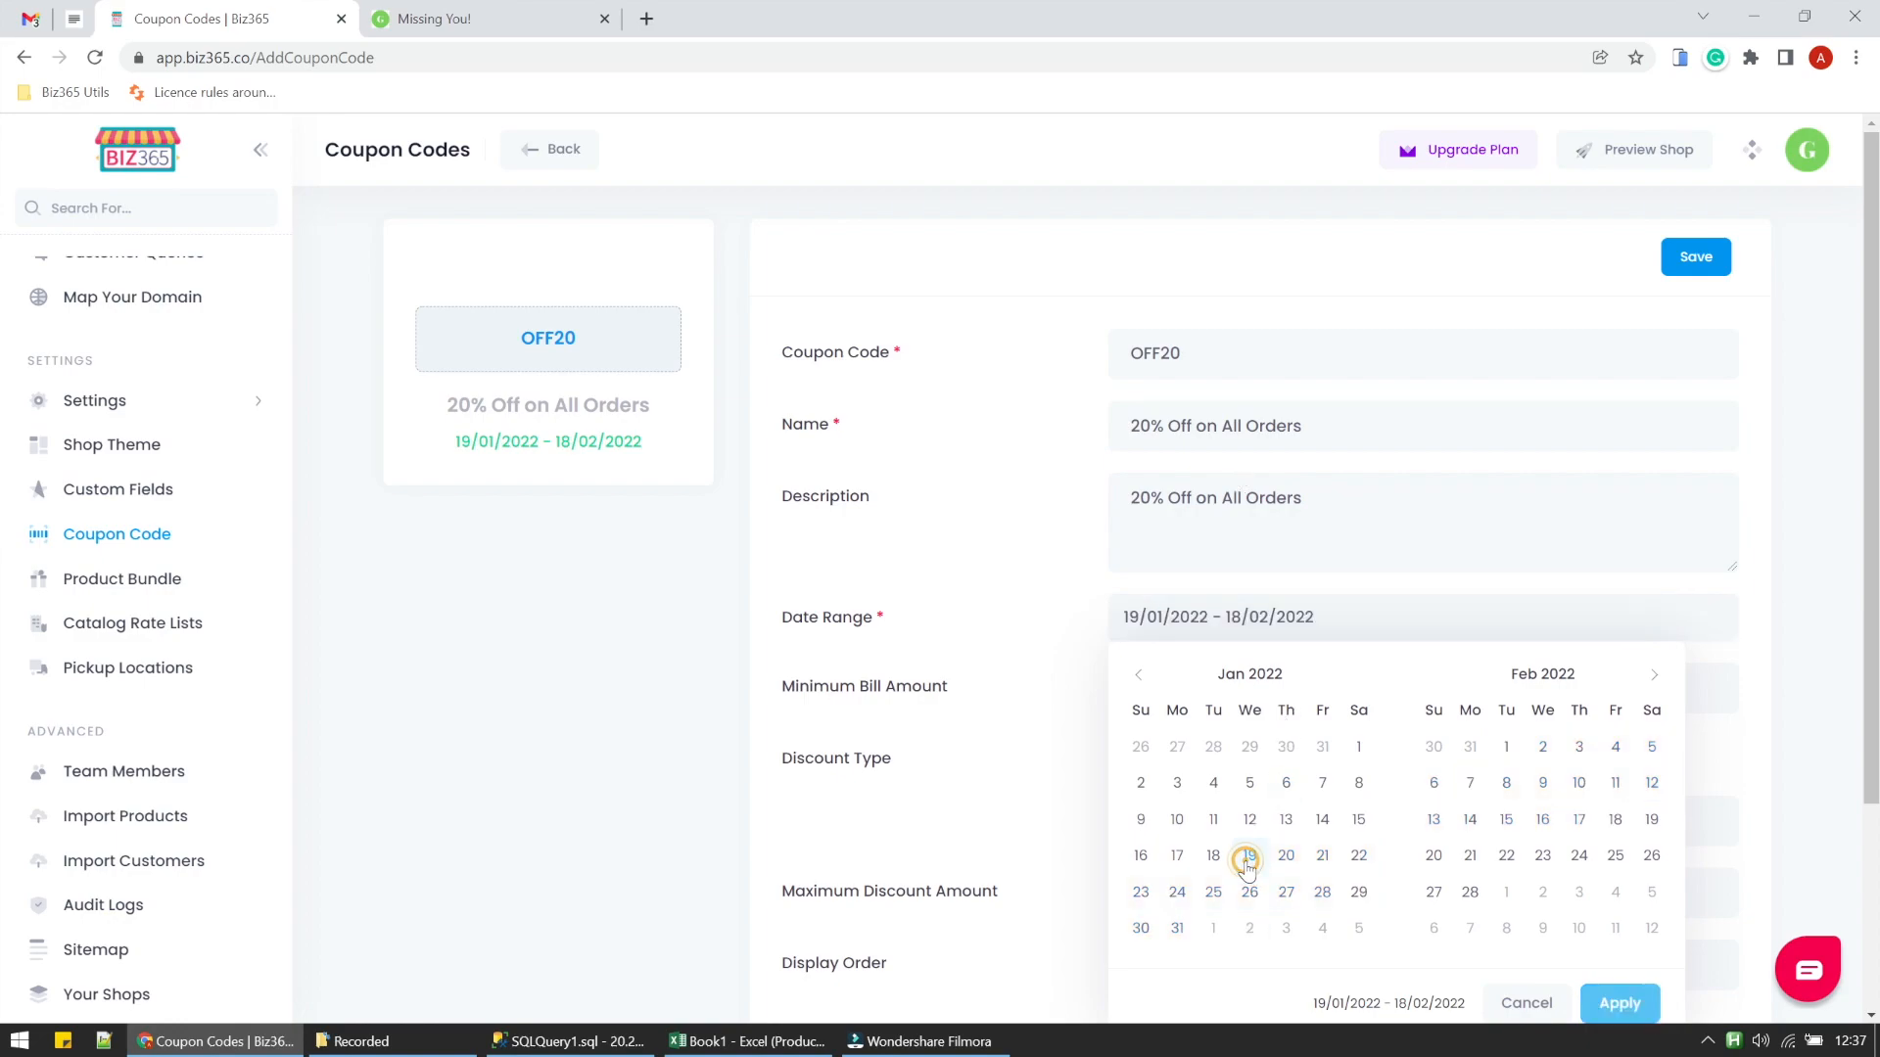
left_click(1178, 928)
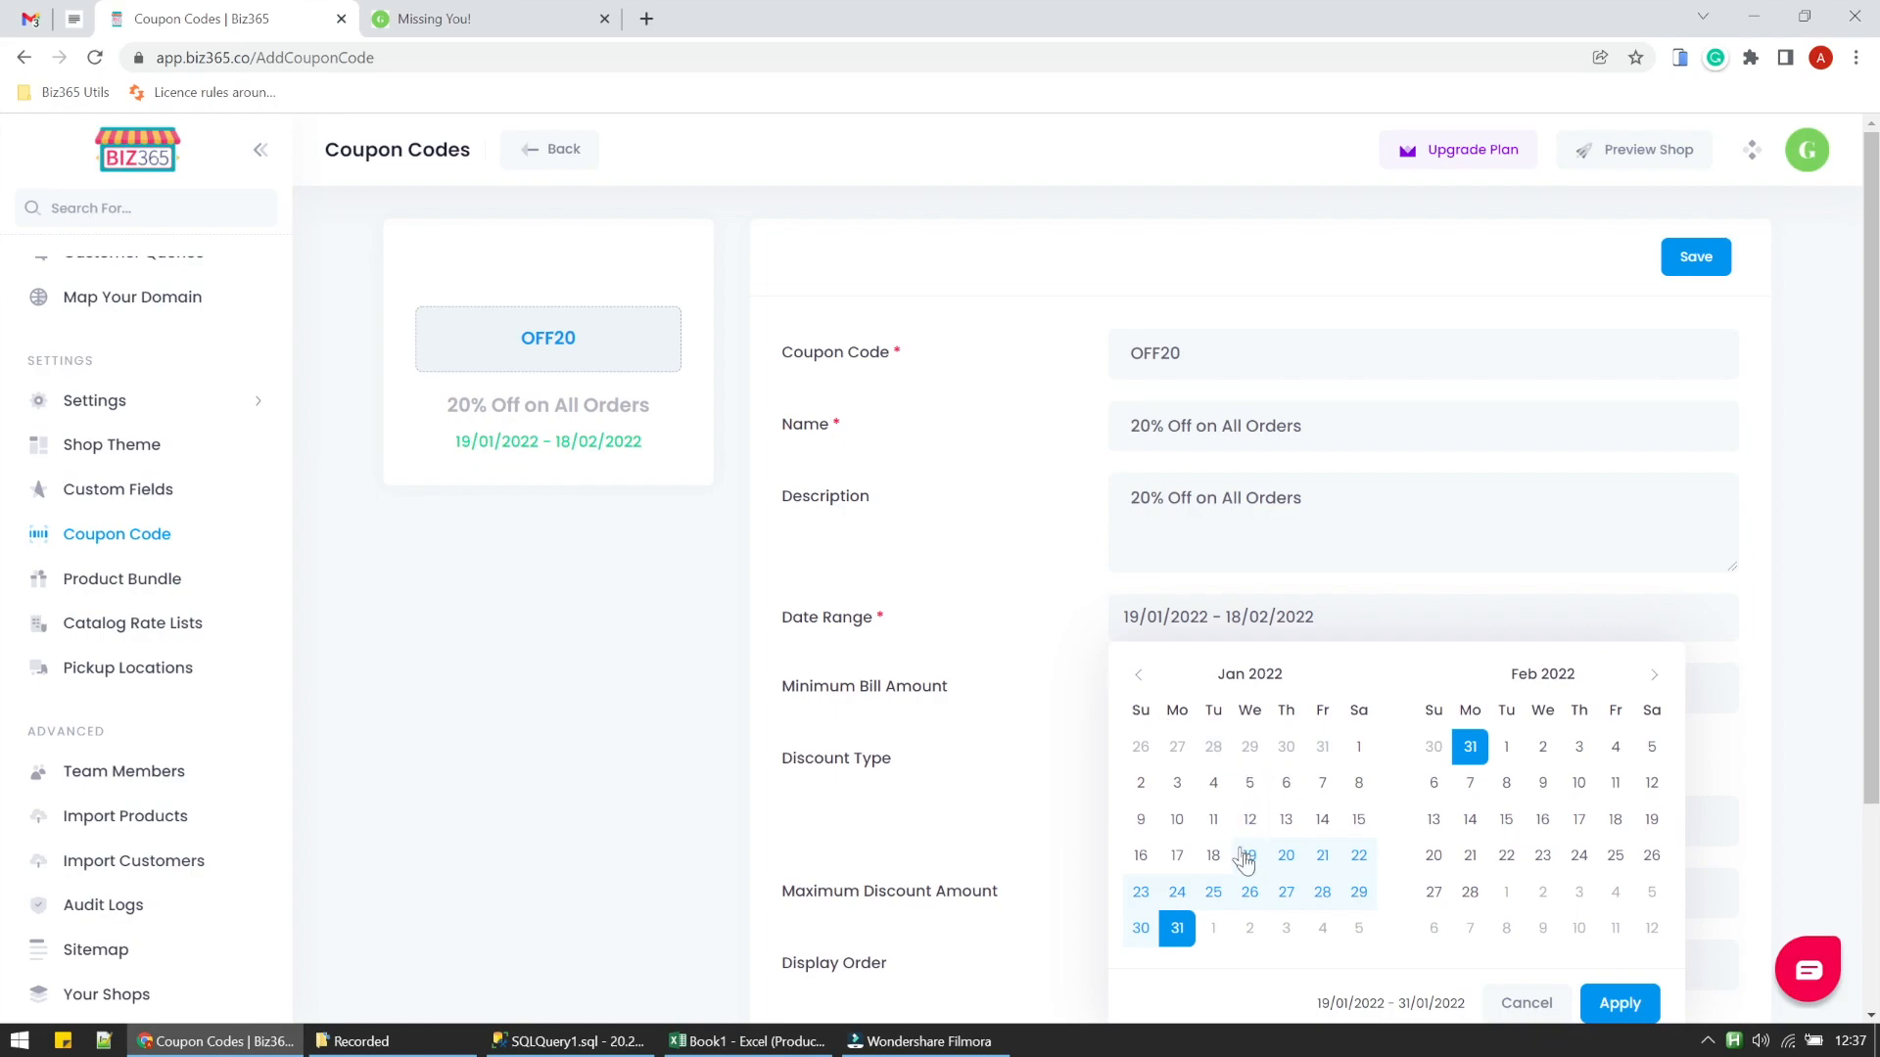
left_click(1054, 726)
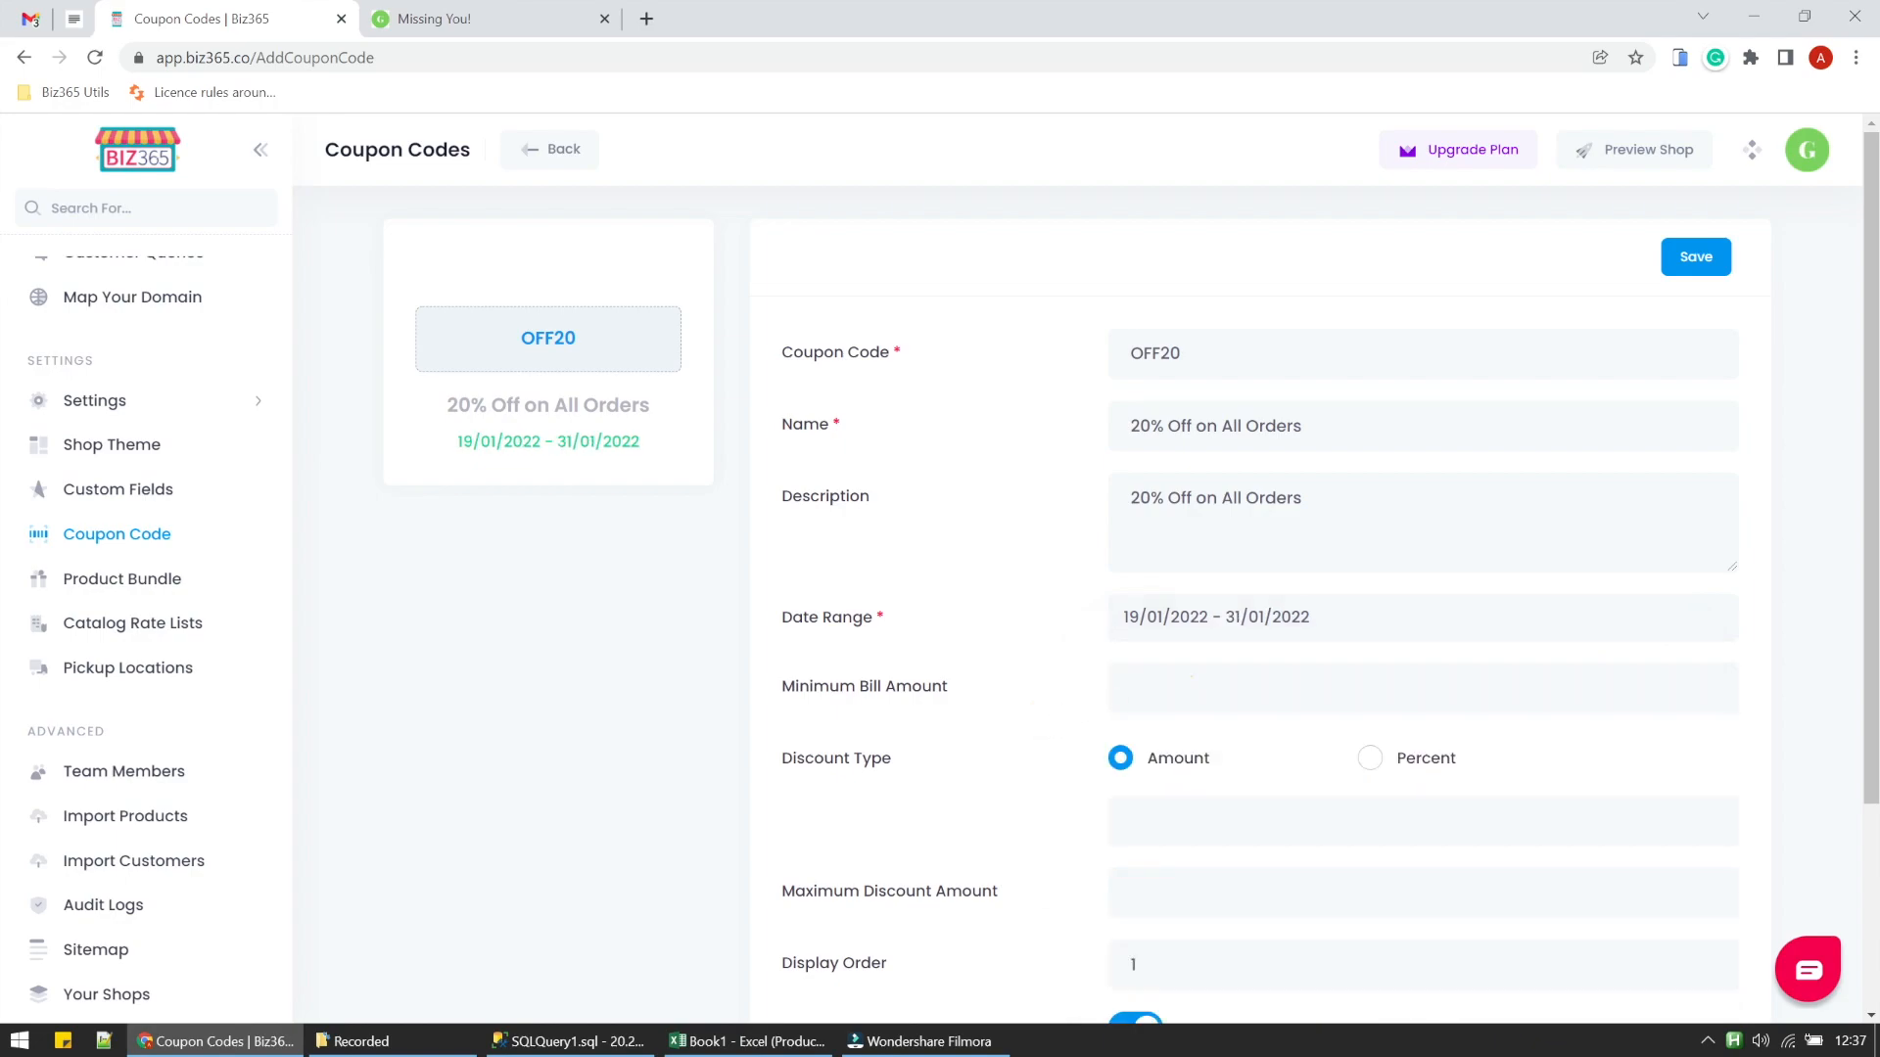
- Set the minimum bill amount to 2000 and the discount to 20 with the Percent type
left_click(1191, 677)
scroll(1247, 775, "down", 3)
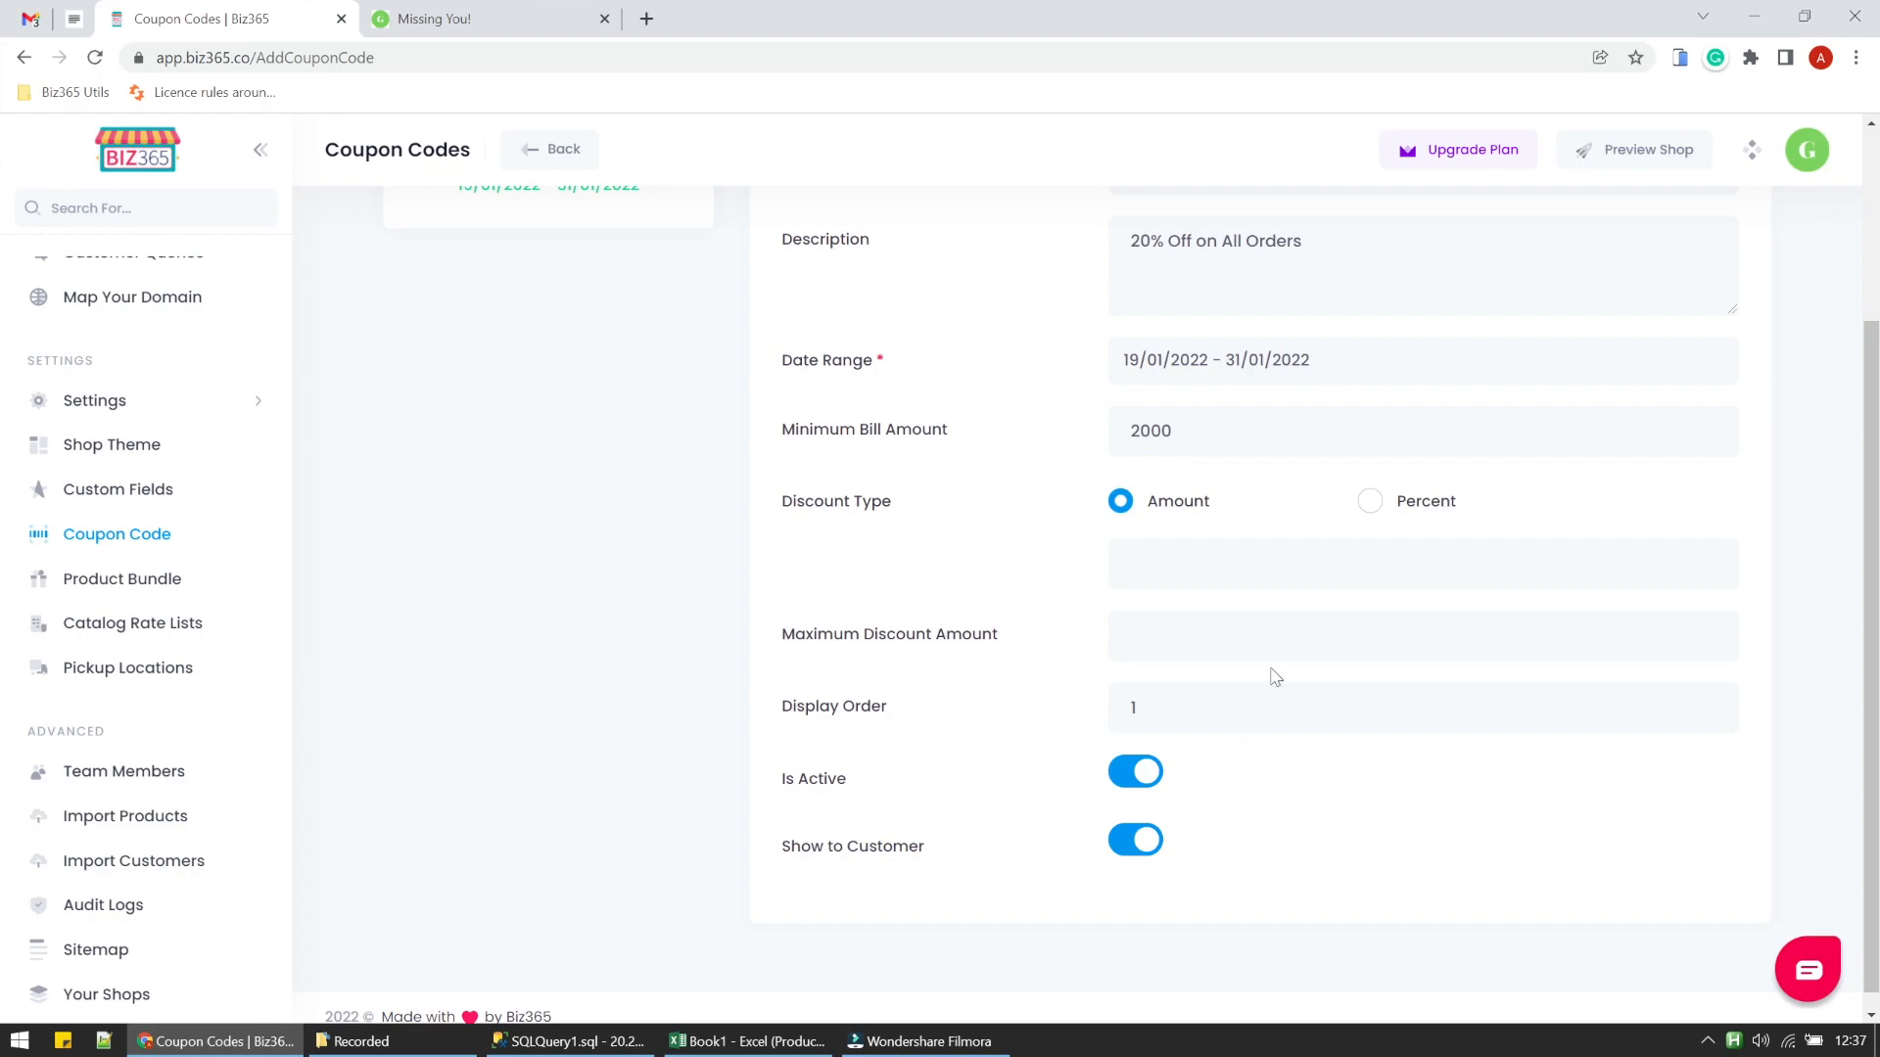
left_click(1369, 501)
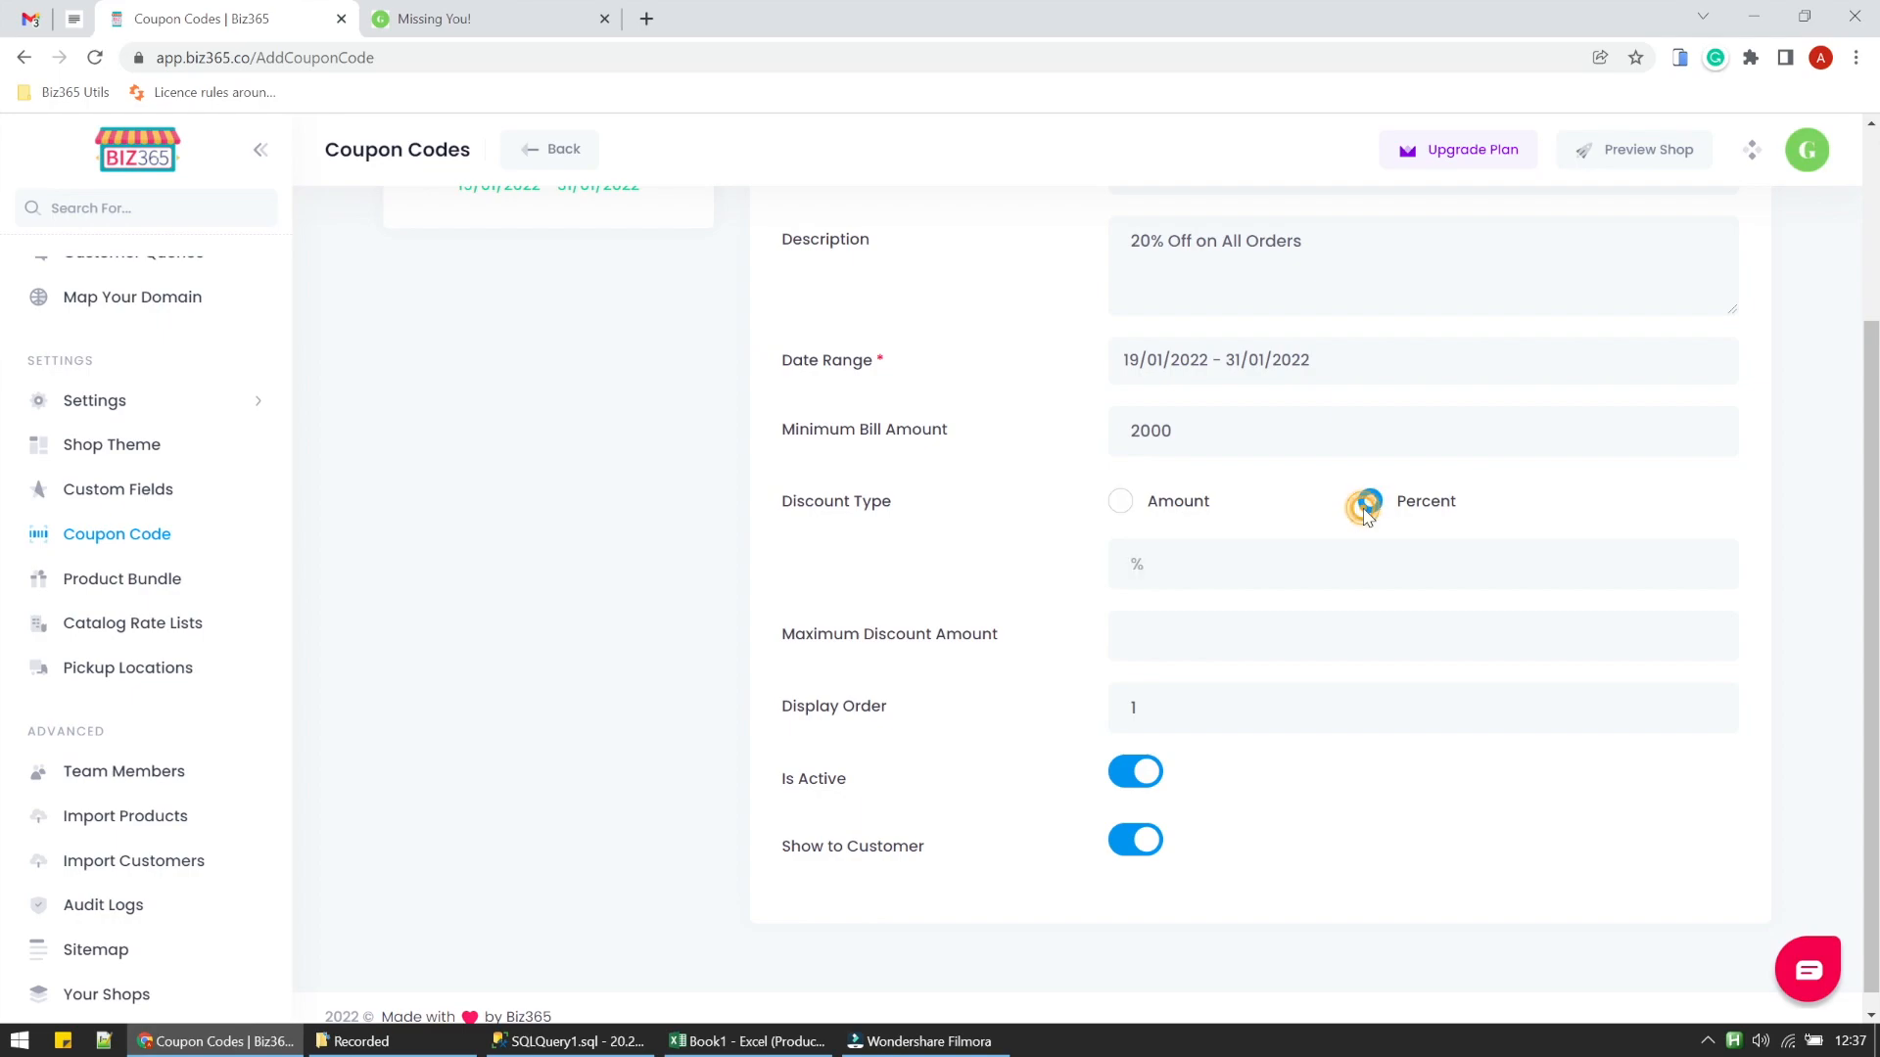
left_click(1260, 550)
type("20")
left_click(1271, 502)
- Set the coupon's maximum discount amount to 500
left_click(1202, 643)
left_click(1216, 721)
left_click(1228, 637)
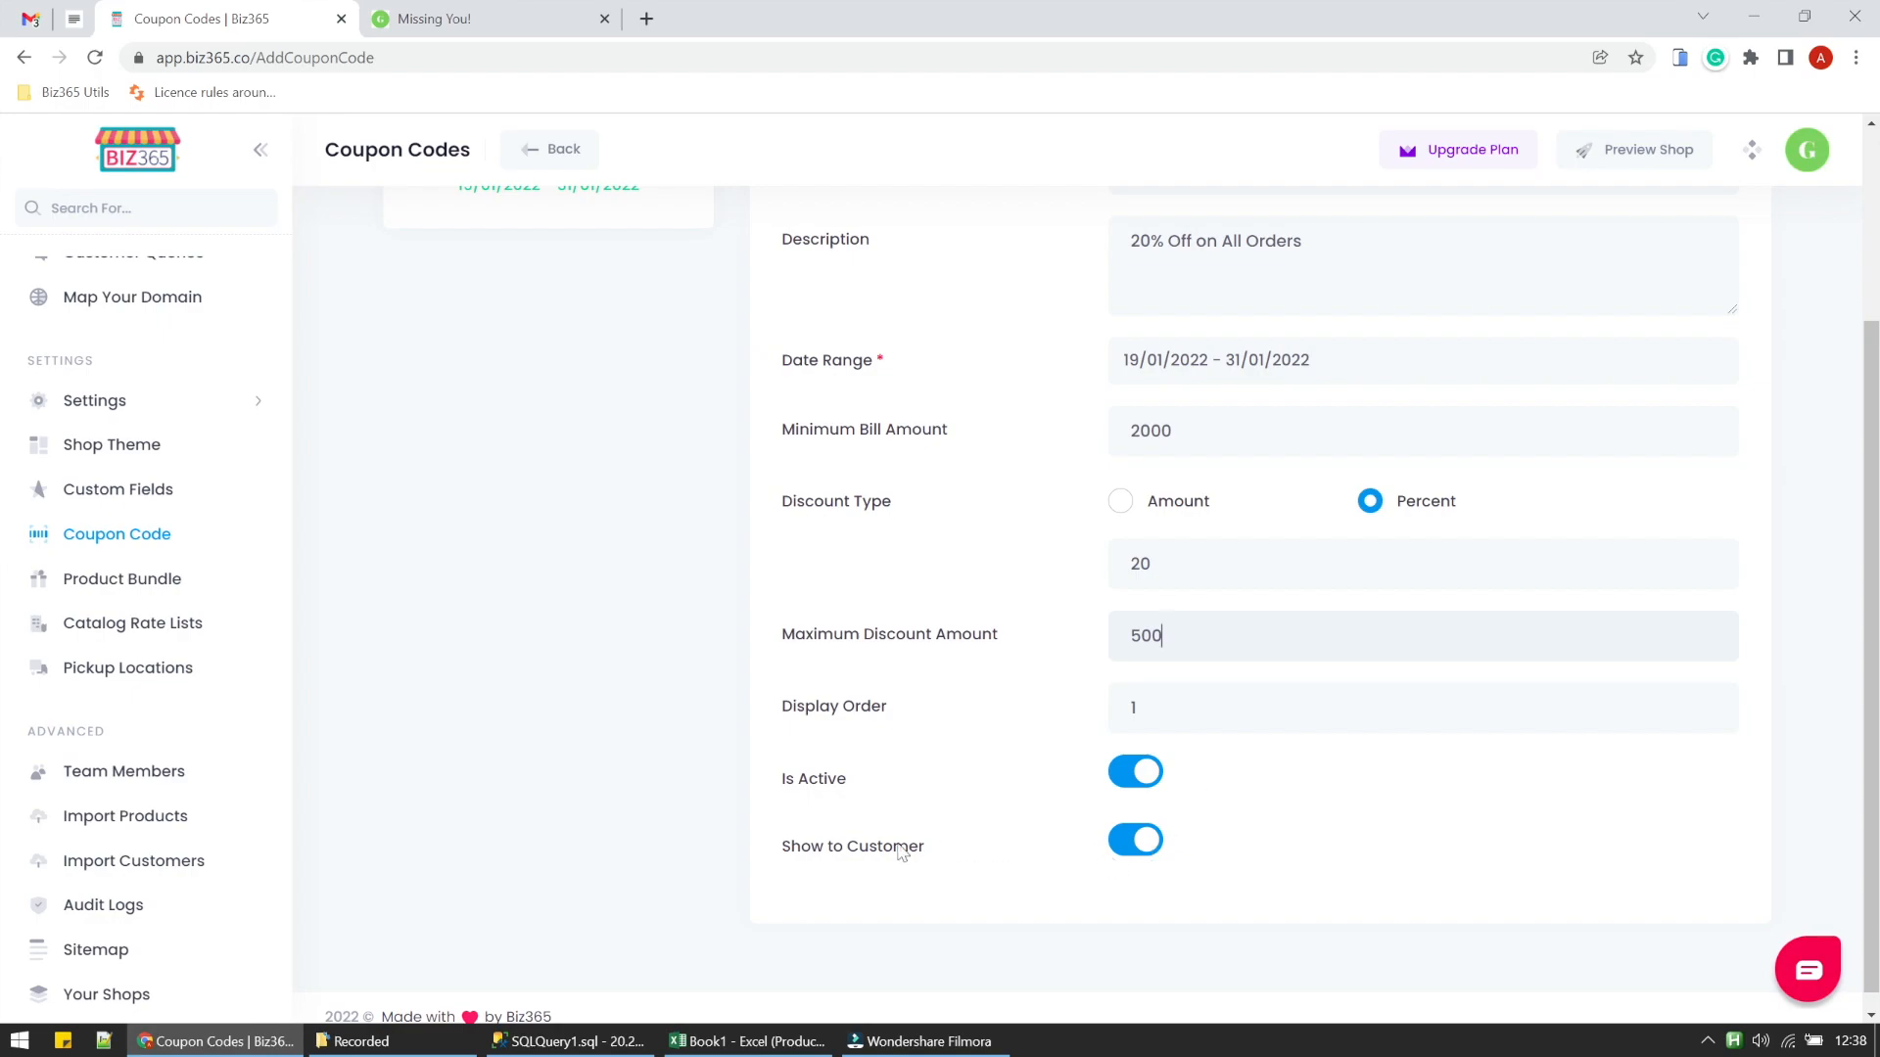
left_click(1123, 844)
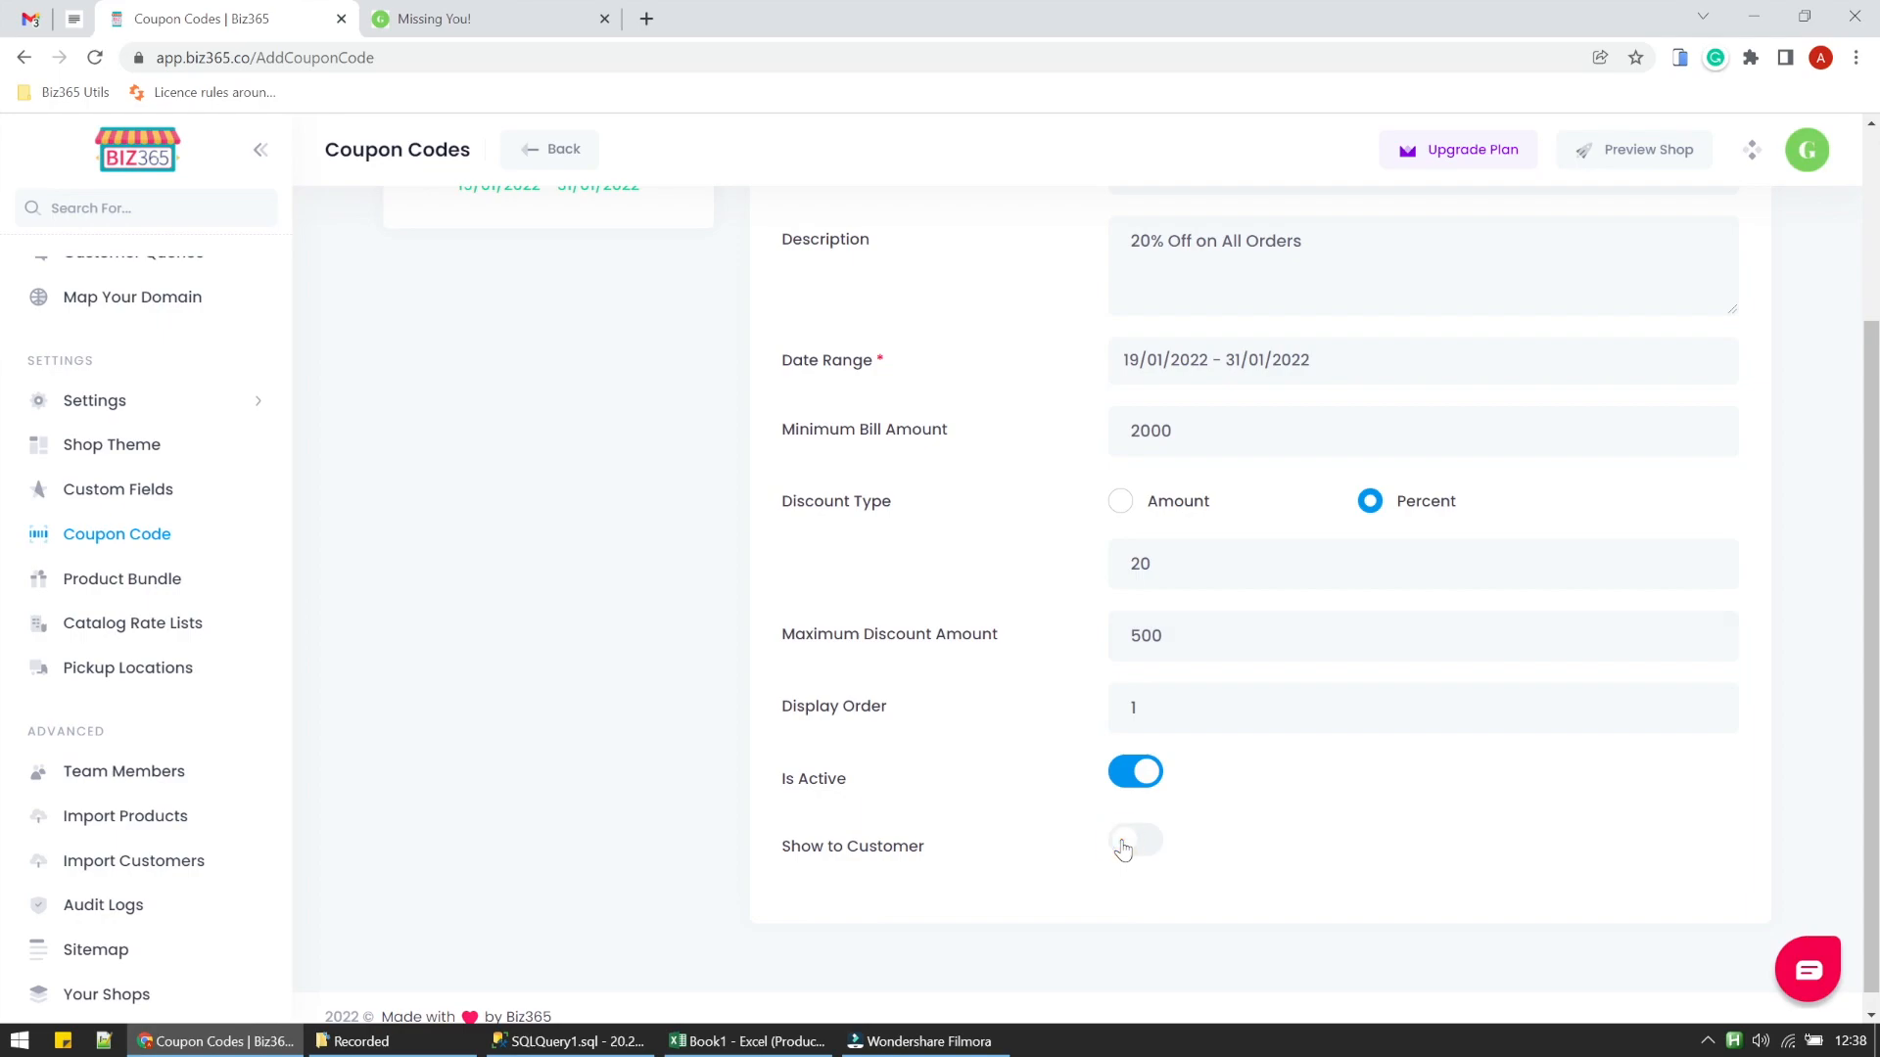
scroll(1275, 797, "up", 3)
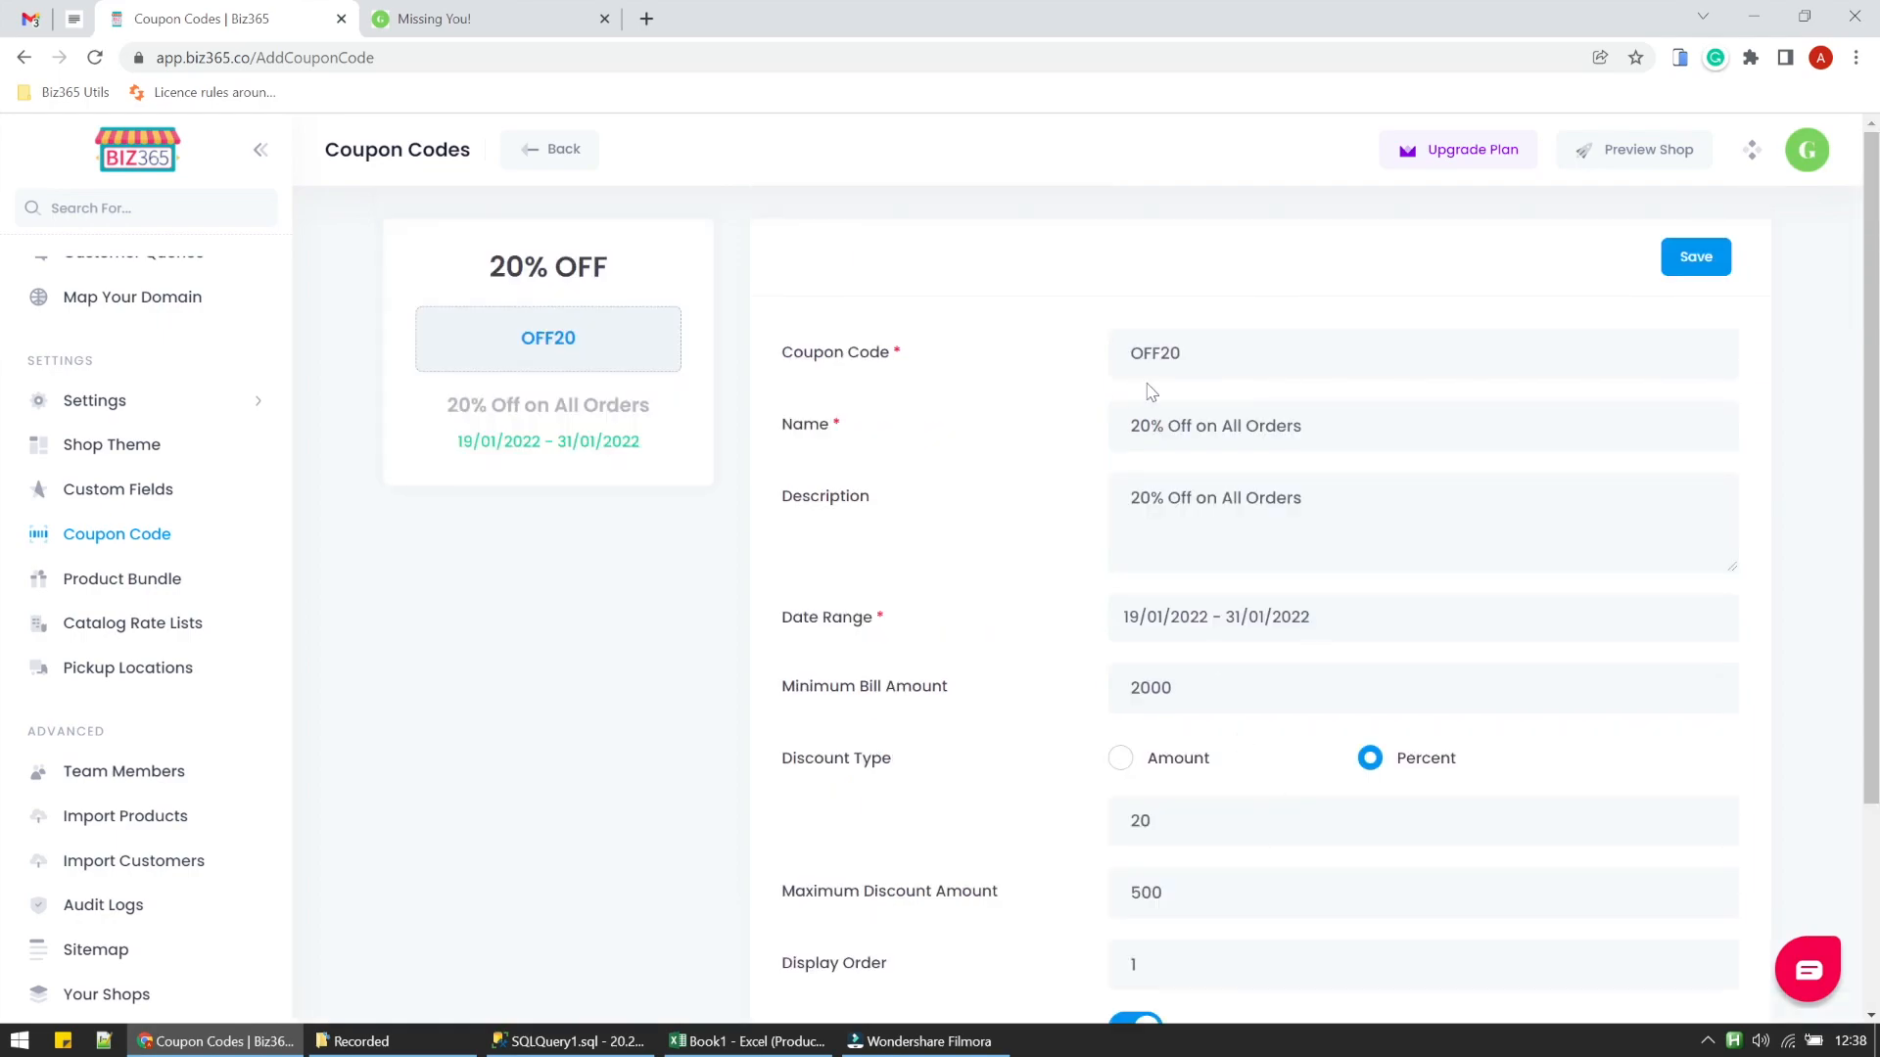
double_click(1160, 353)
left_click(1030, 521)
scroll(1029, 521, "down", 3)
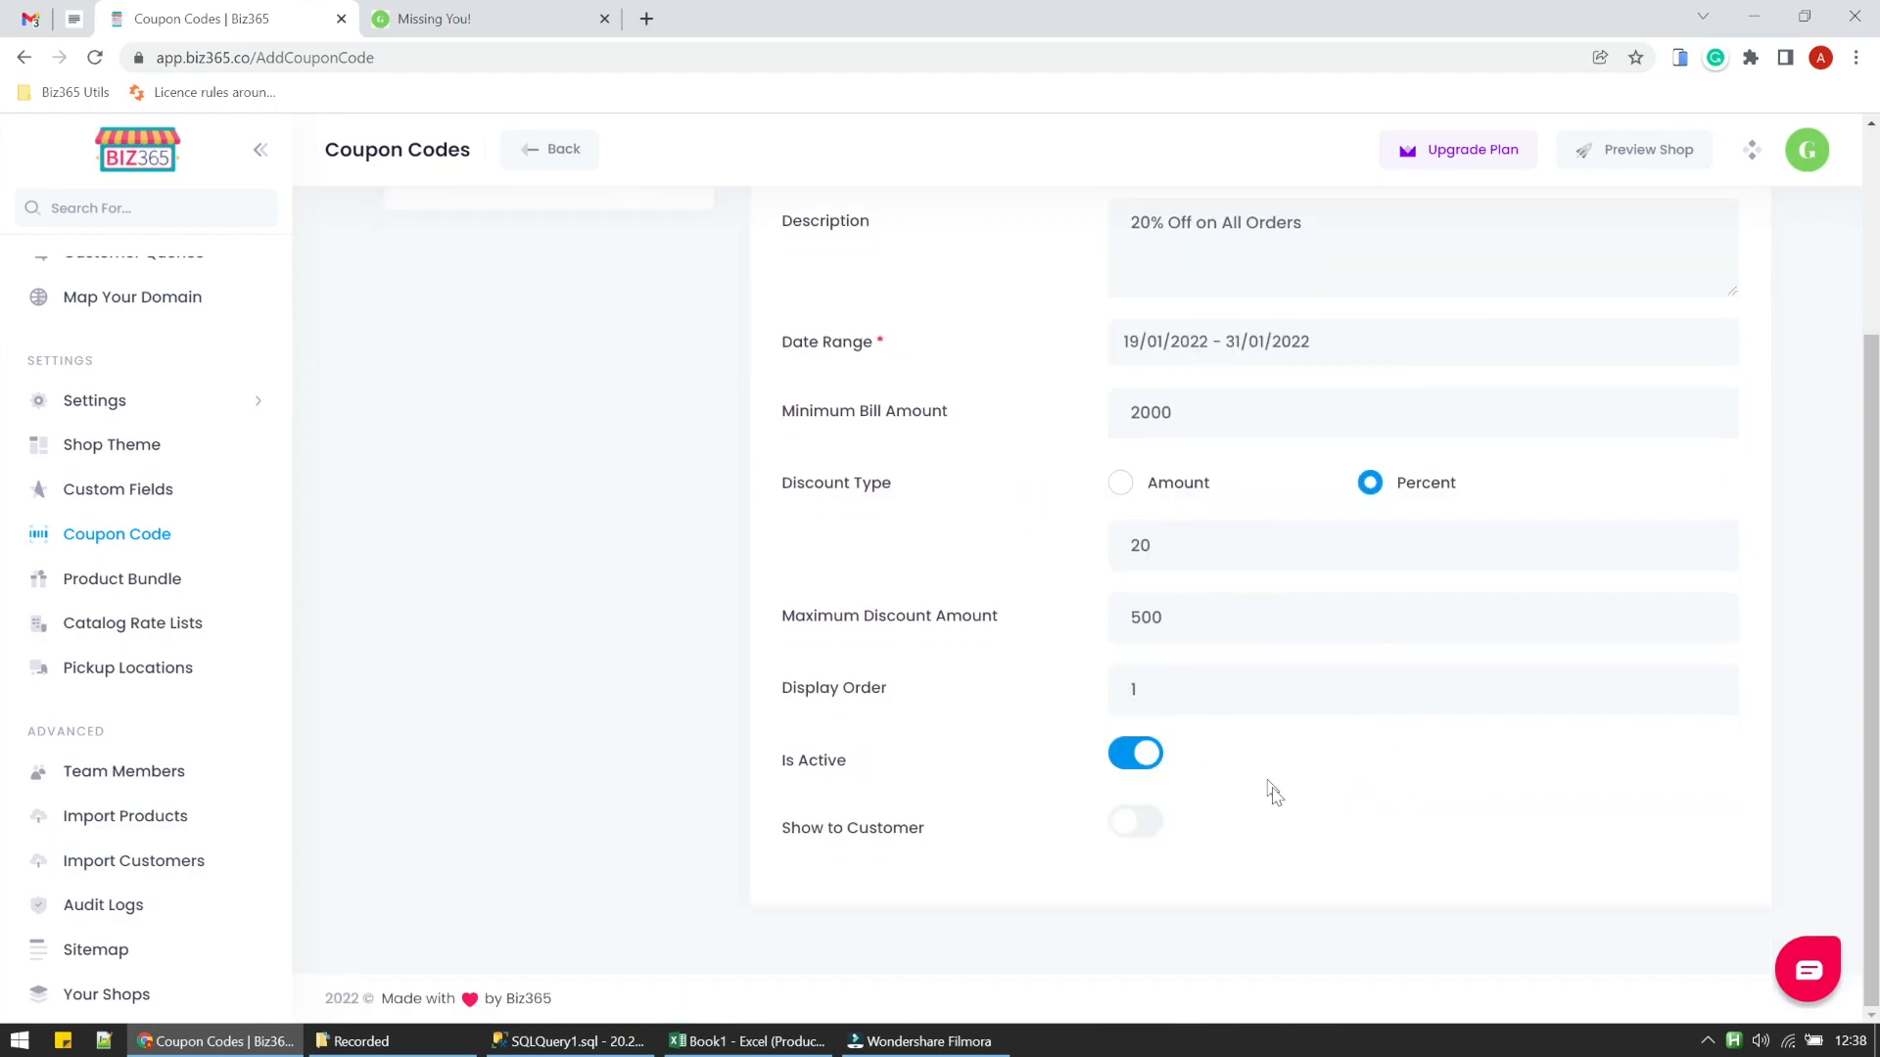
left_click(1133, 830)
scroll(1319, 783, "up", 3)
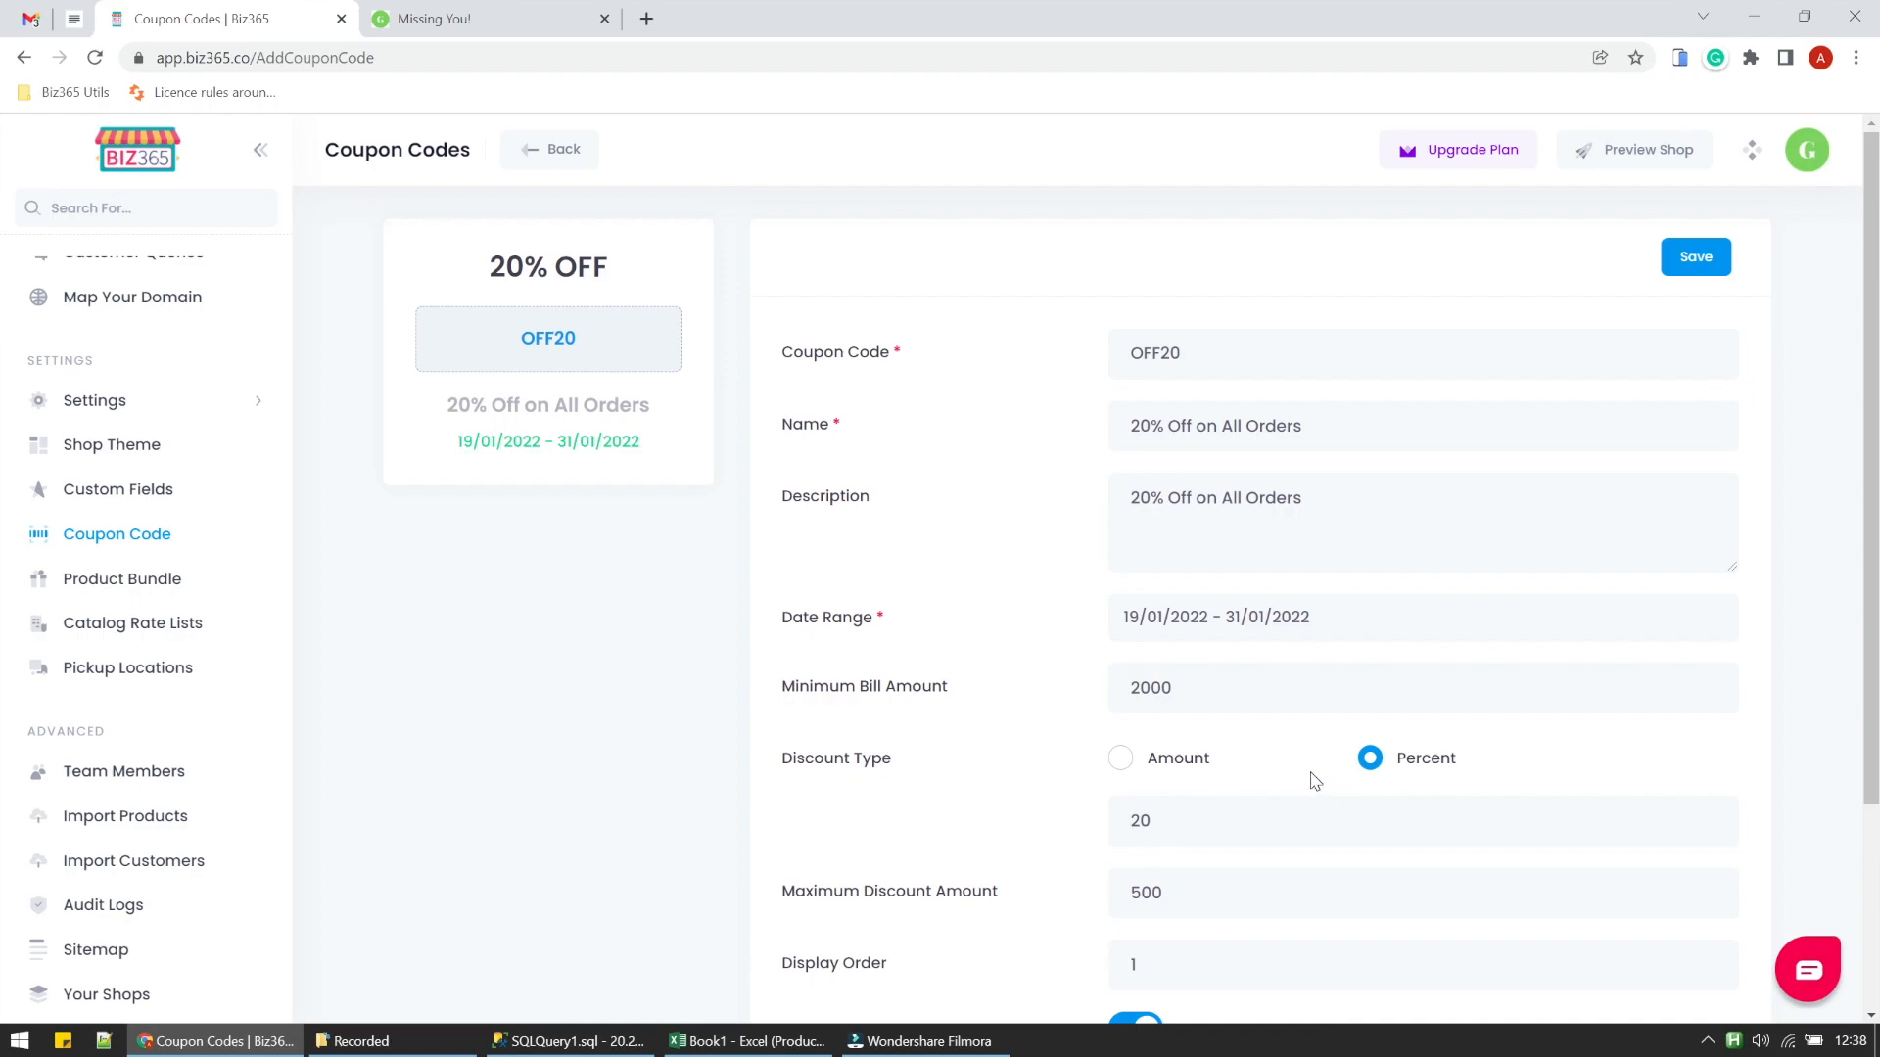
- Save the new OFF20 coupon code and dismiss the confirmation message
scroll(1315, 783, "down", 3)
scroll(1235, 787, "up", 3)
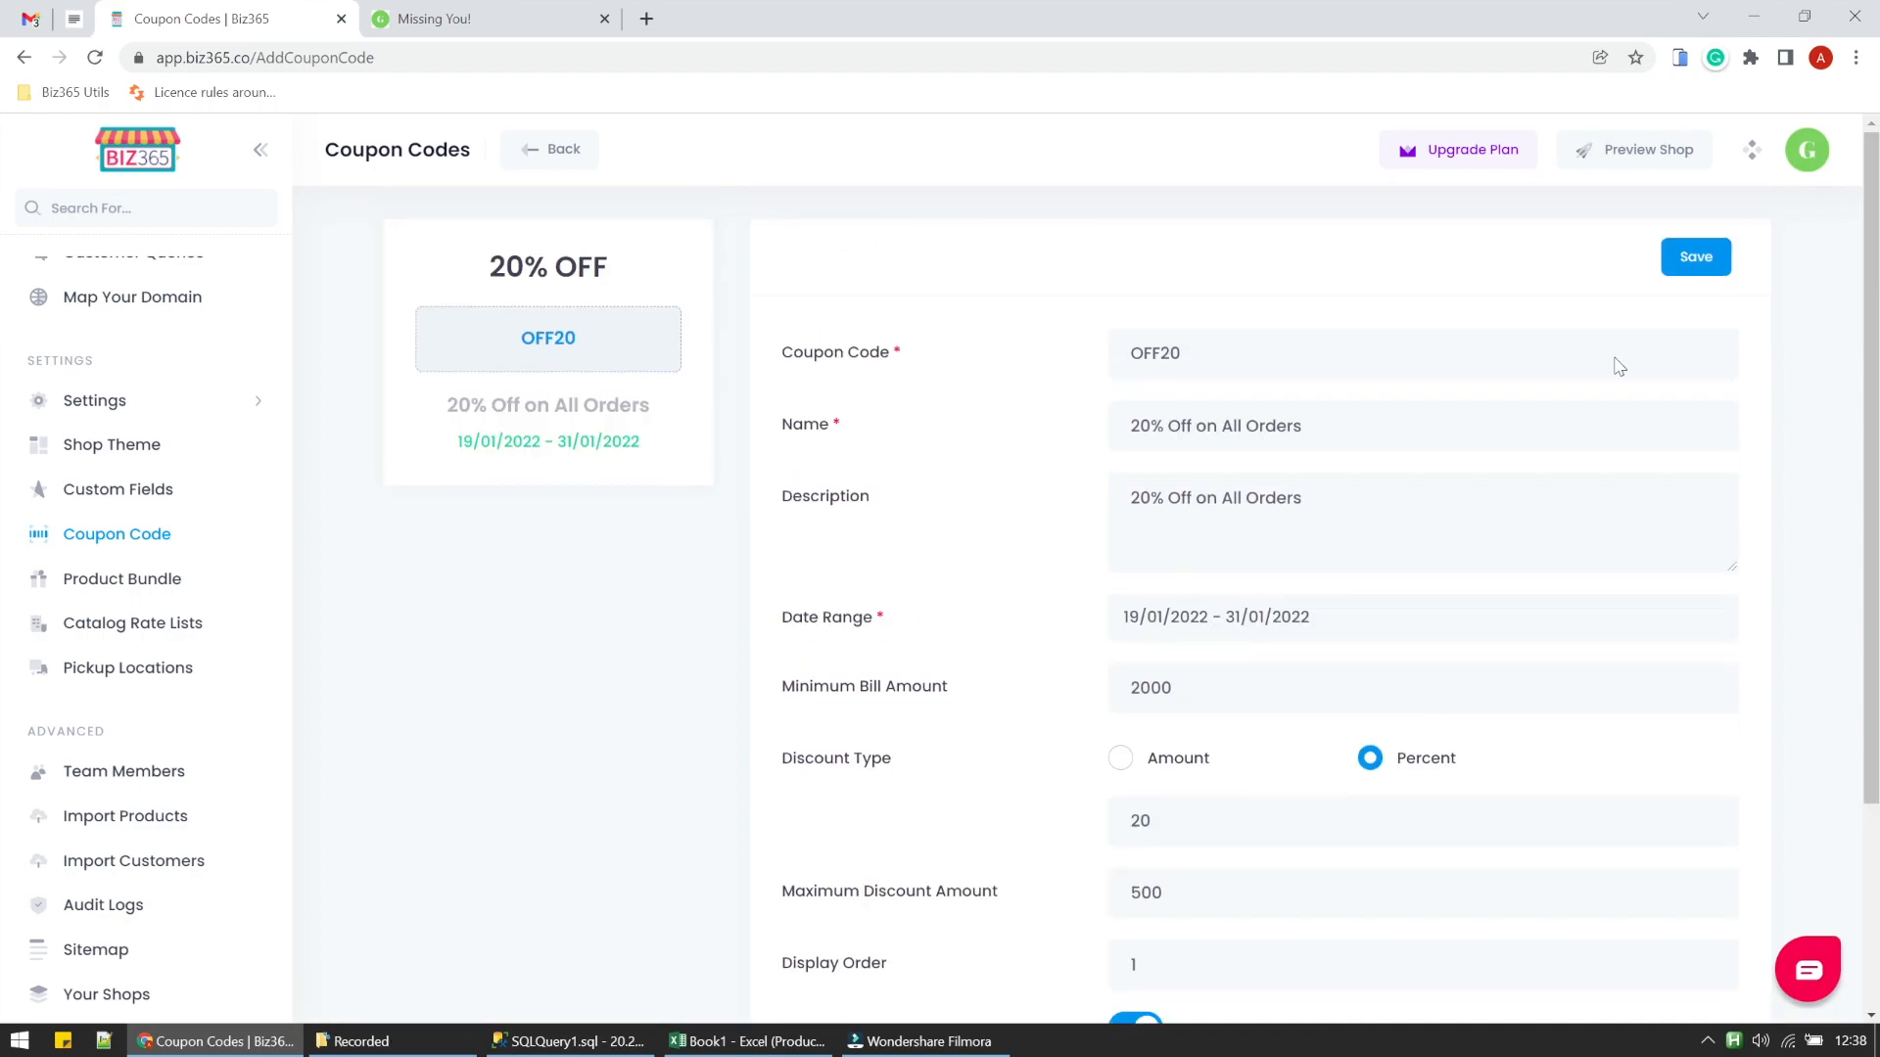
left_click(1681, 263)
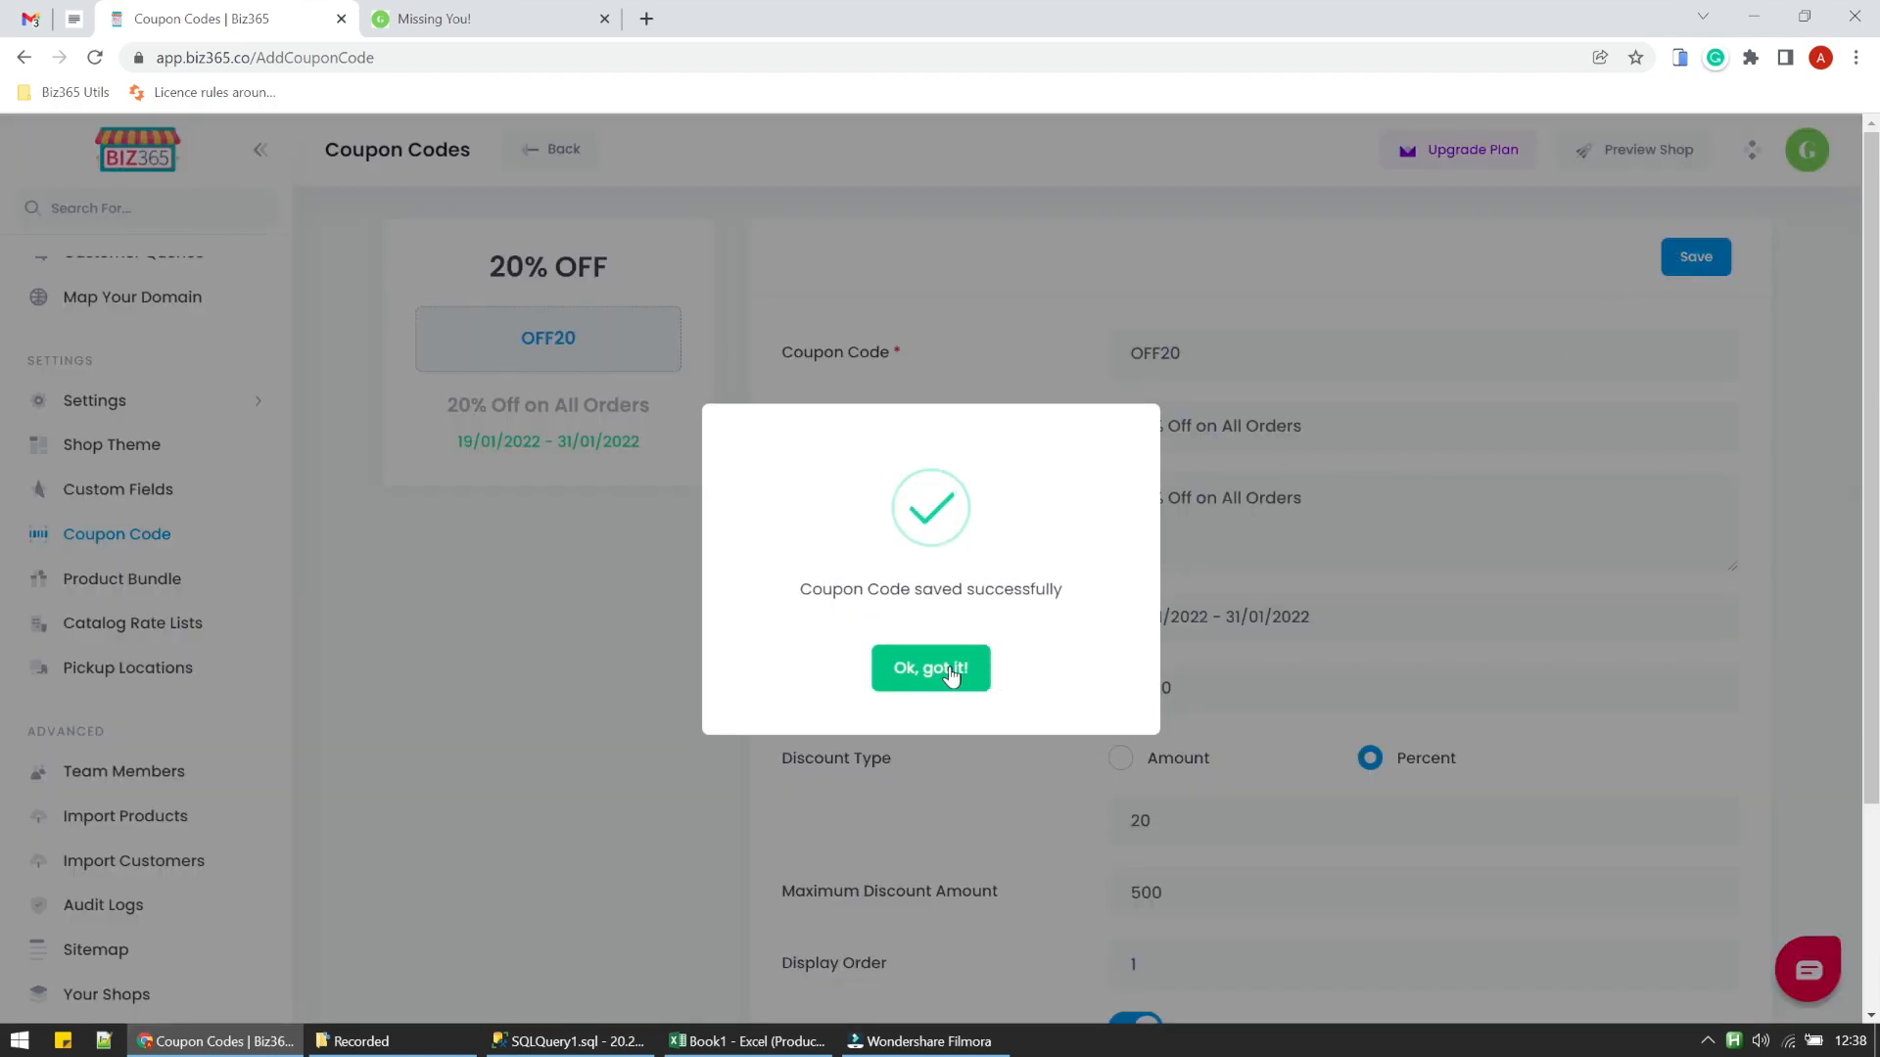
left_click(950, 673)
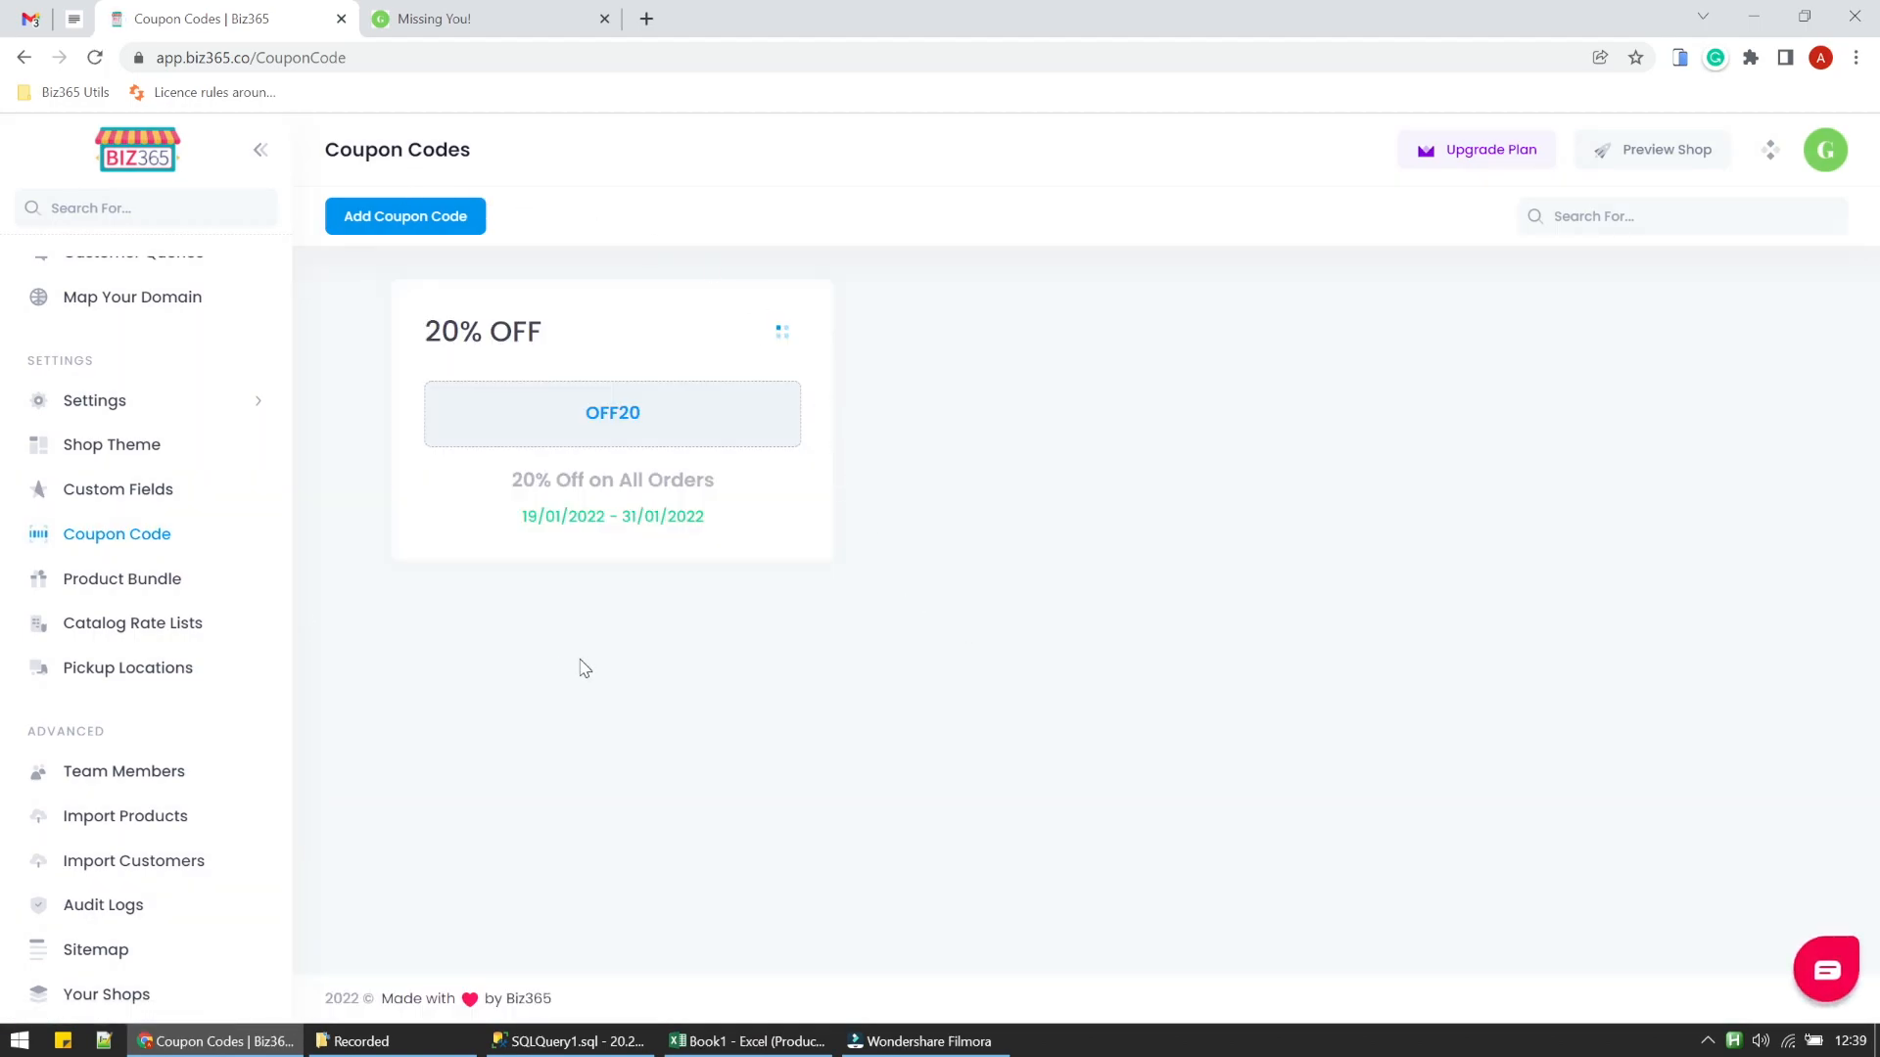
- In the Greenberry Organics shop, add the Rose & Calamine soap, the single shampoo, and the two-packs of shampoo and conditioner to the cart
left_click(483, 12)
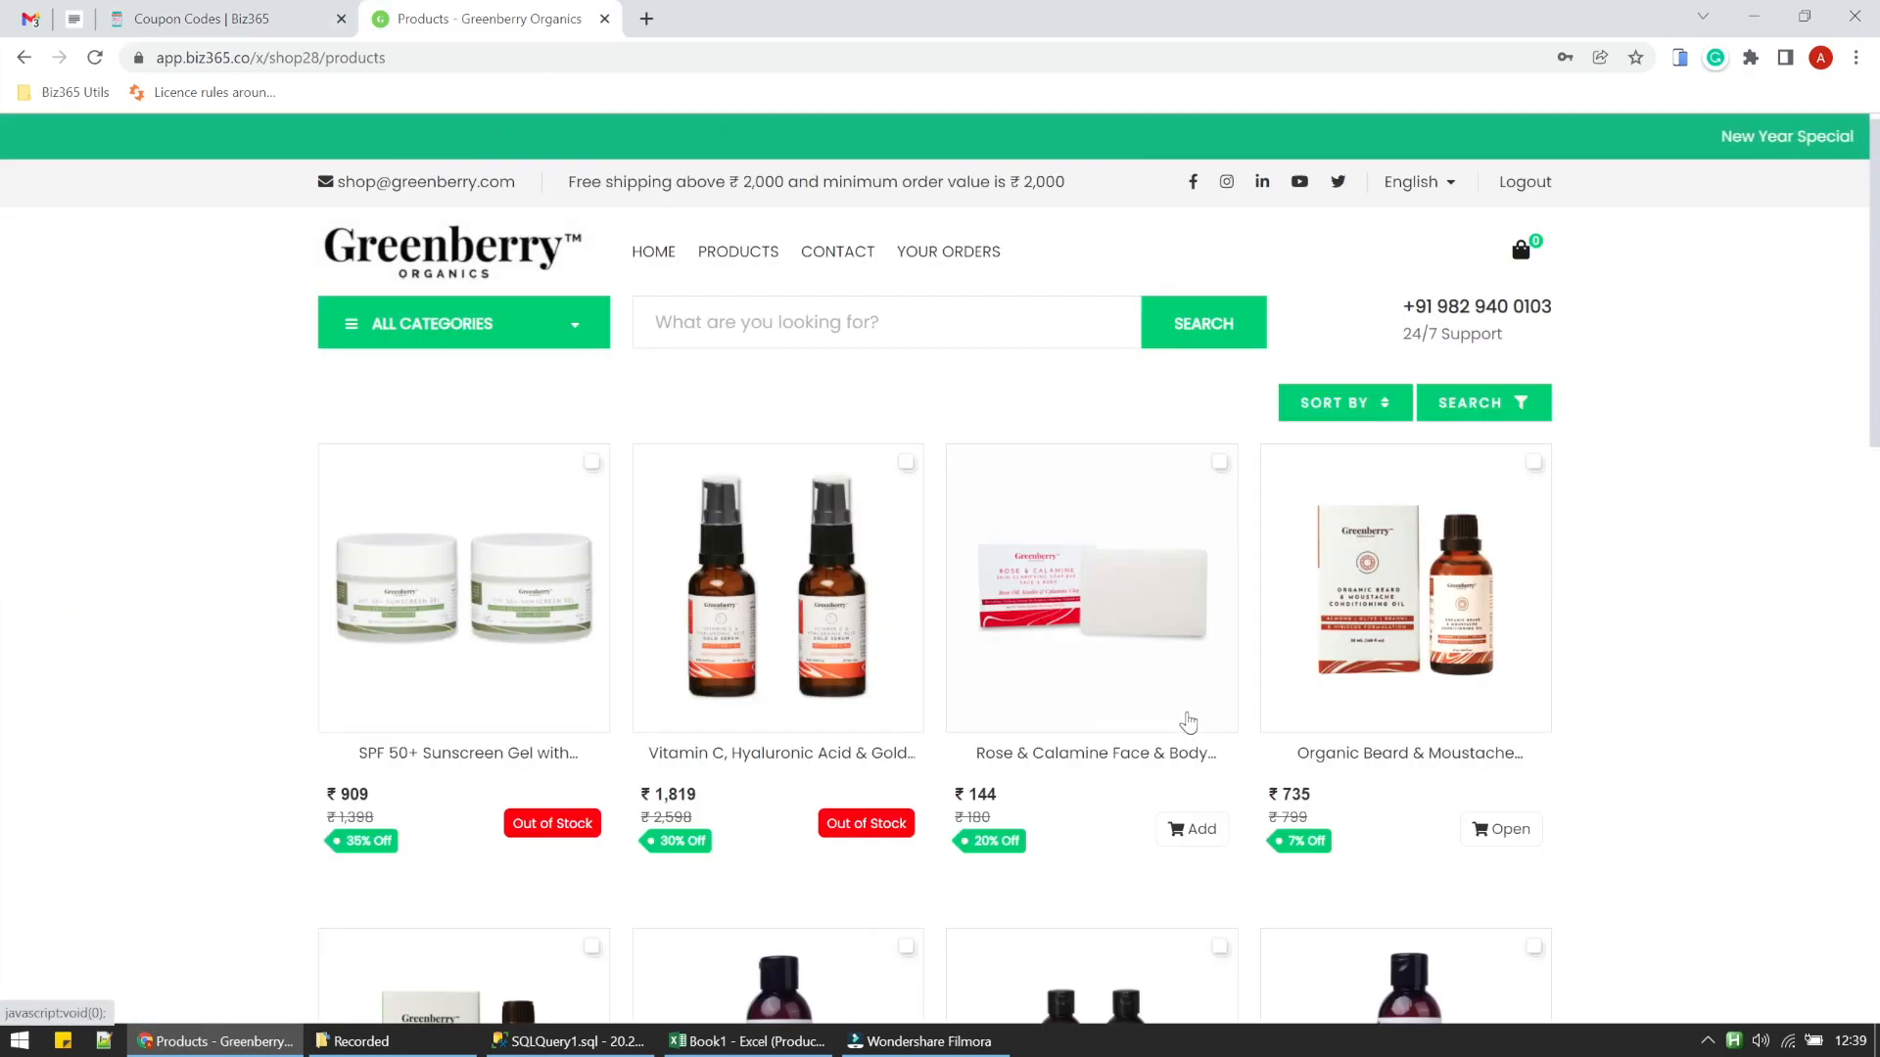
scroll(1188, 722, "down", 3)
left_click(1191, 576)
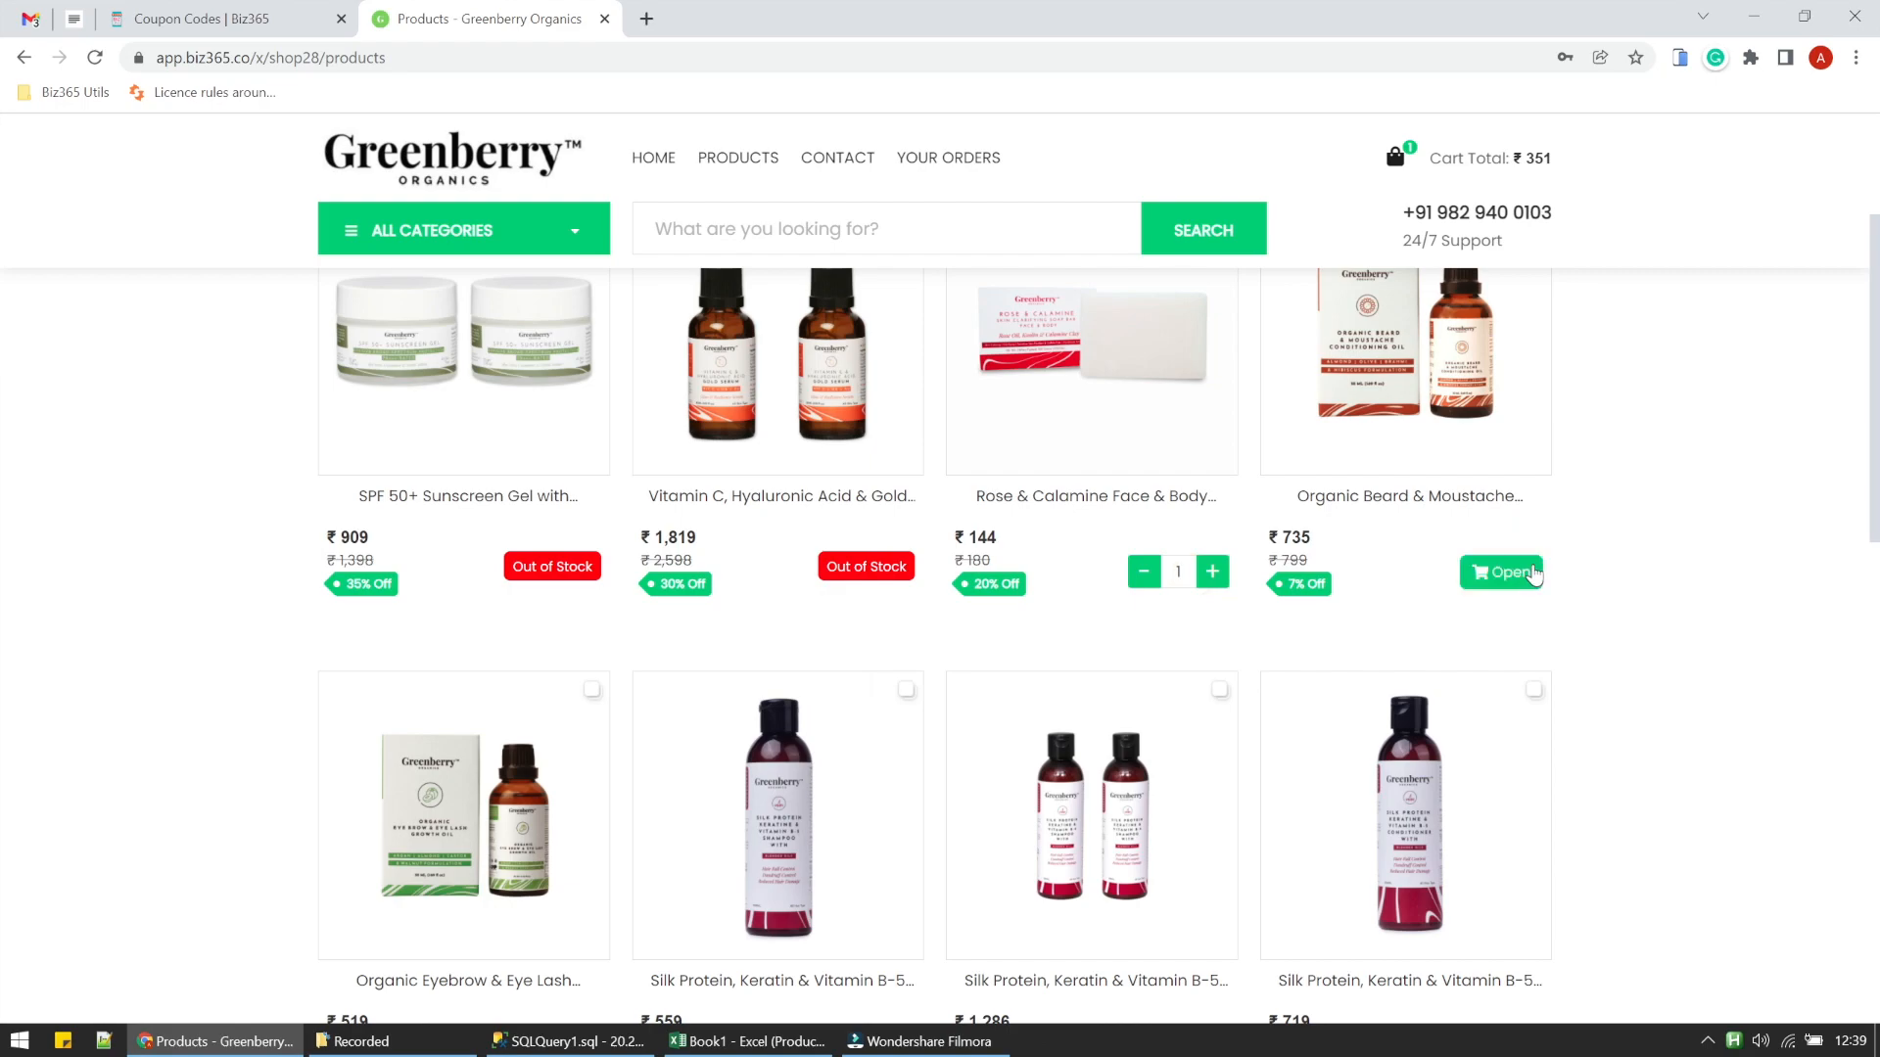
scroll(1236, 773, "down", 3)
left_click(1203, 803)
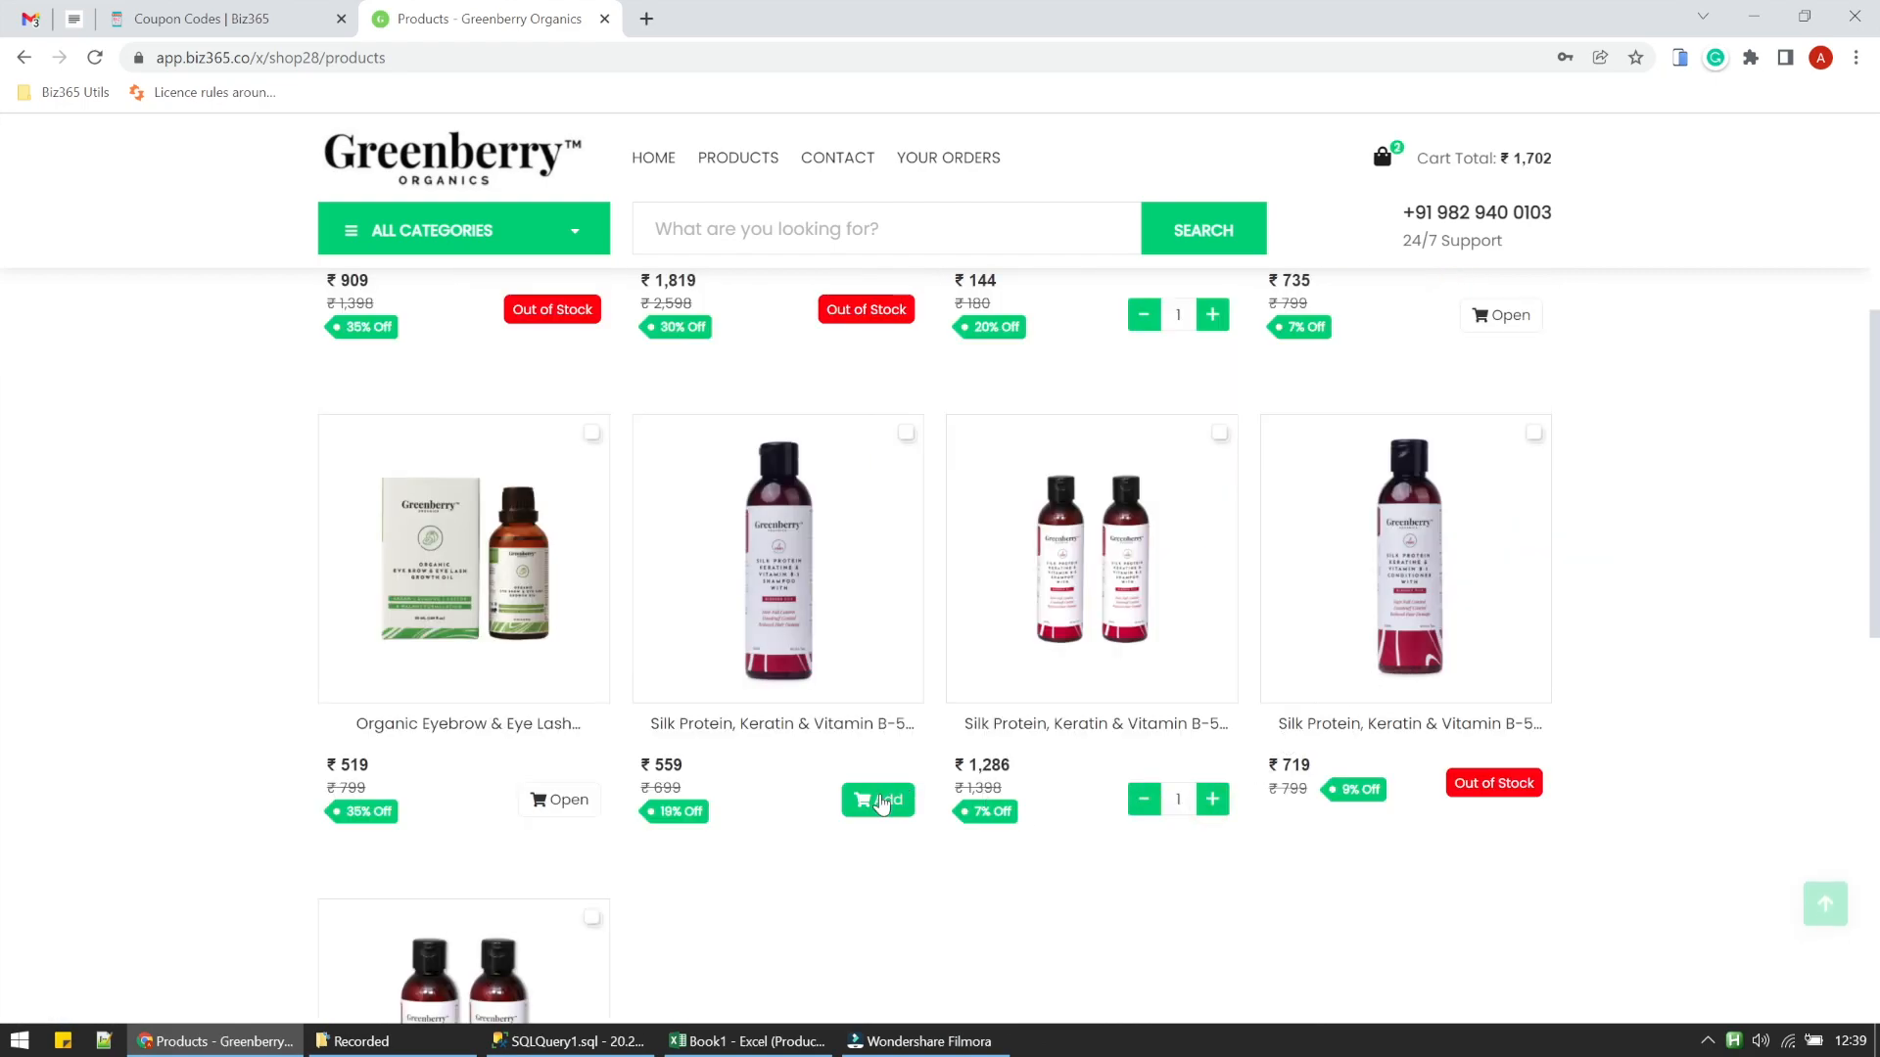
left_click(881, 803)
scroll(585, 818, "down", 3)
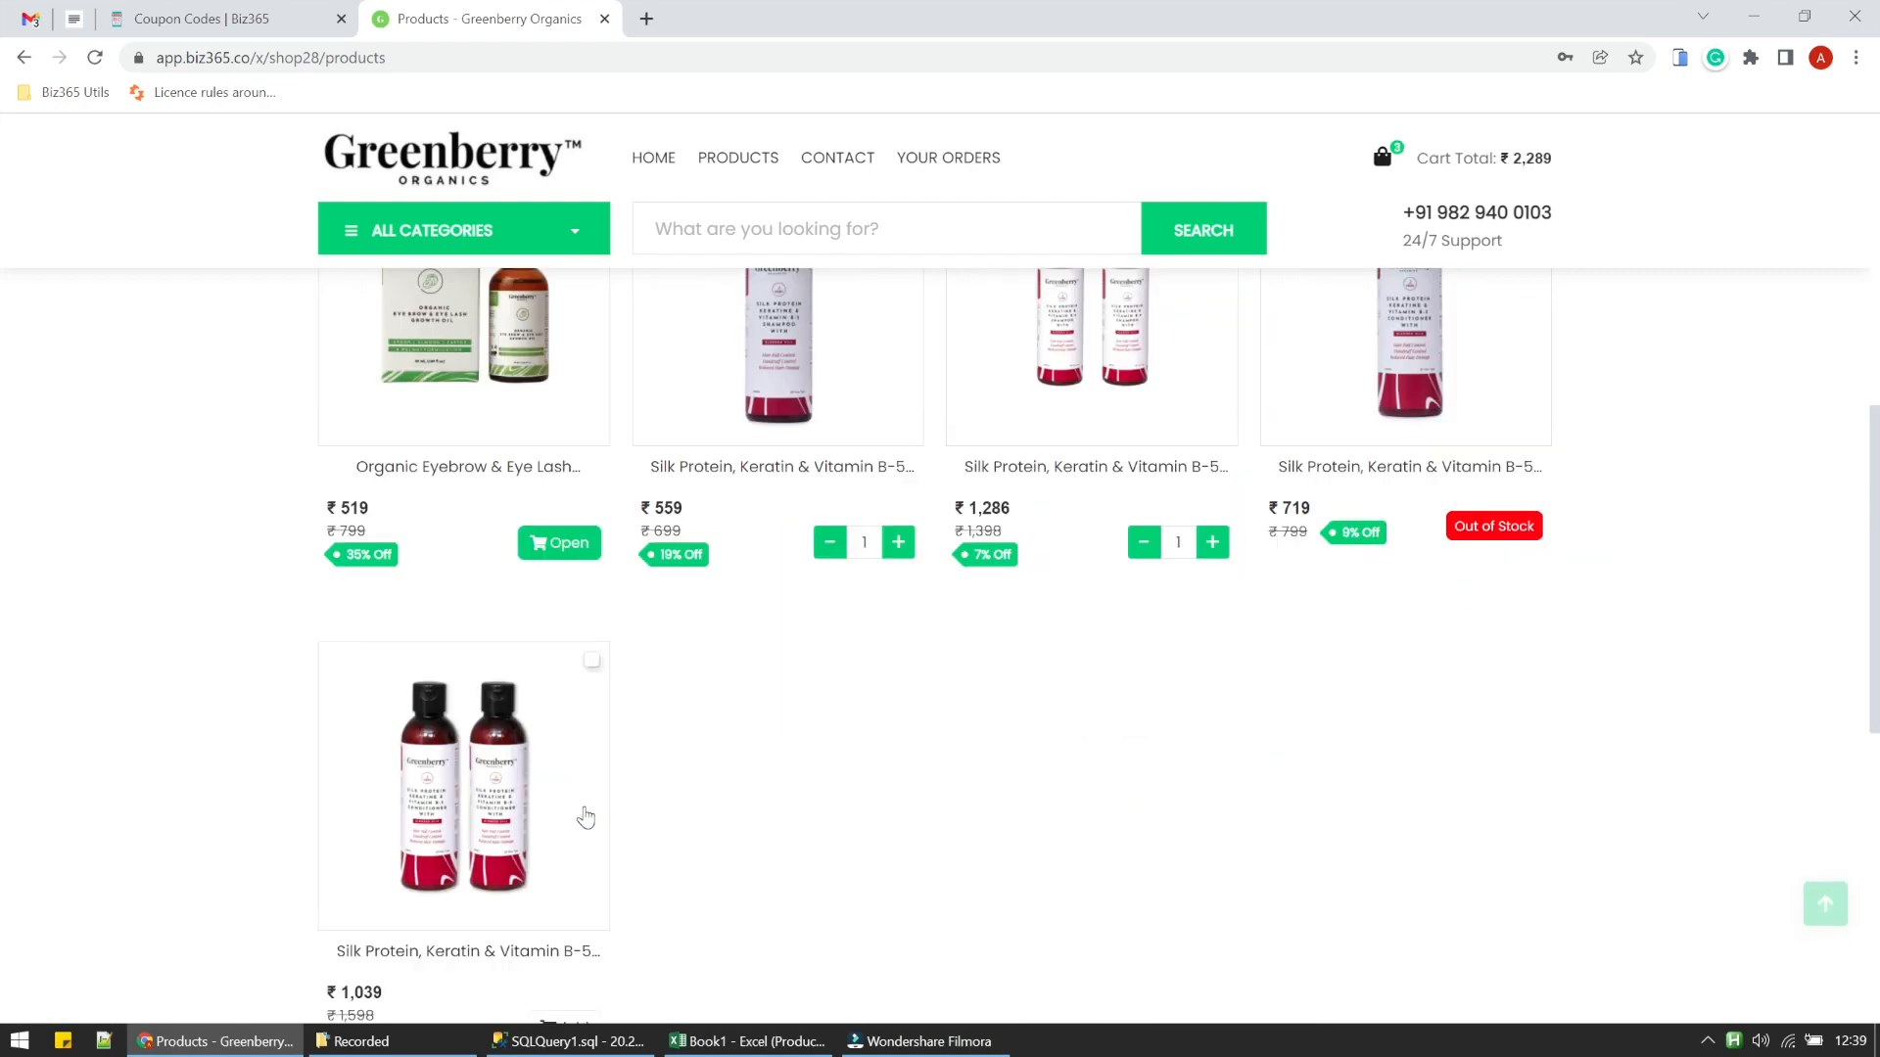
scroll(558, 870, "down", 9)
scroll(545, 713, "up", 3)
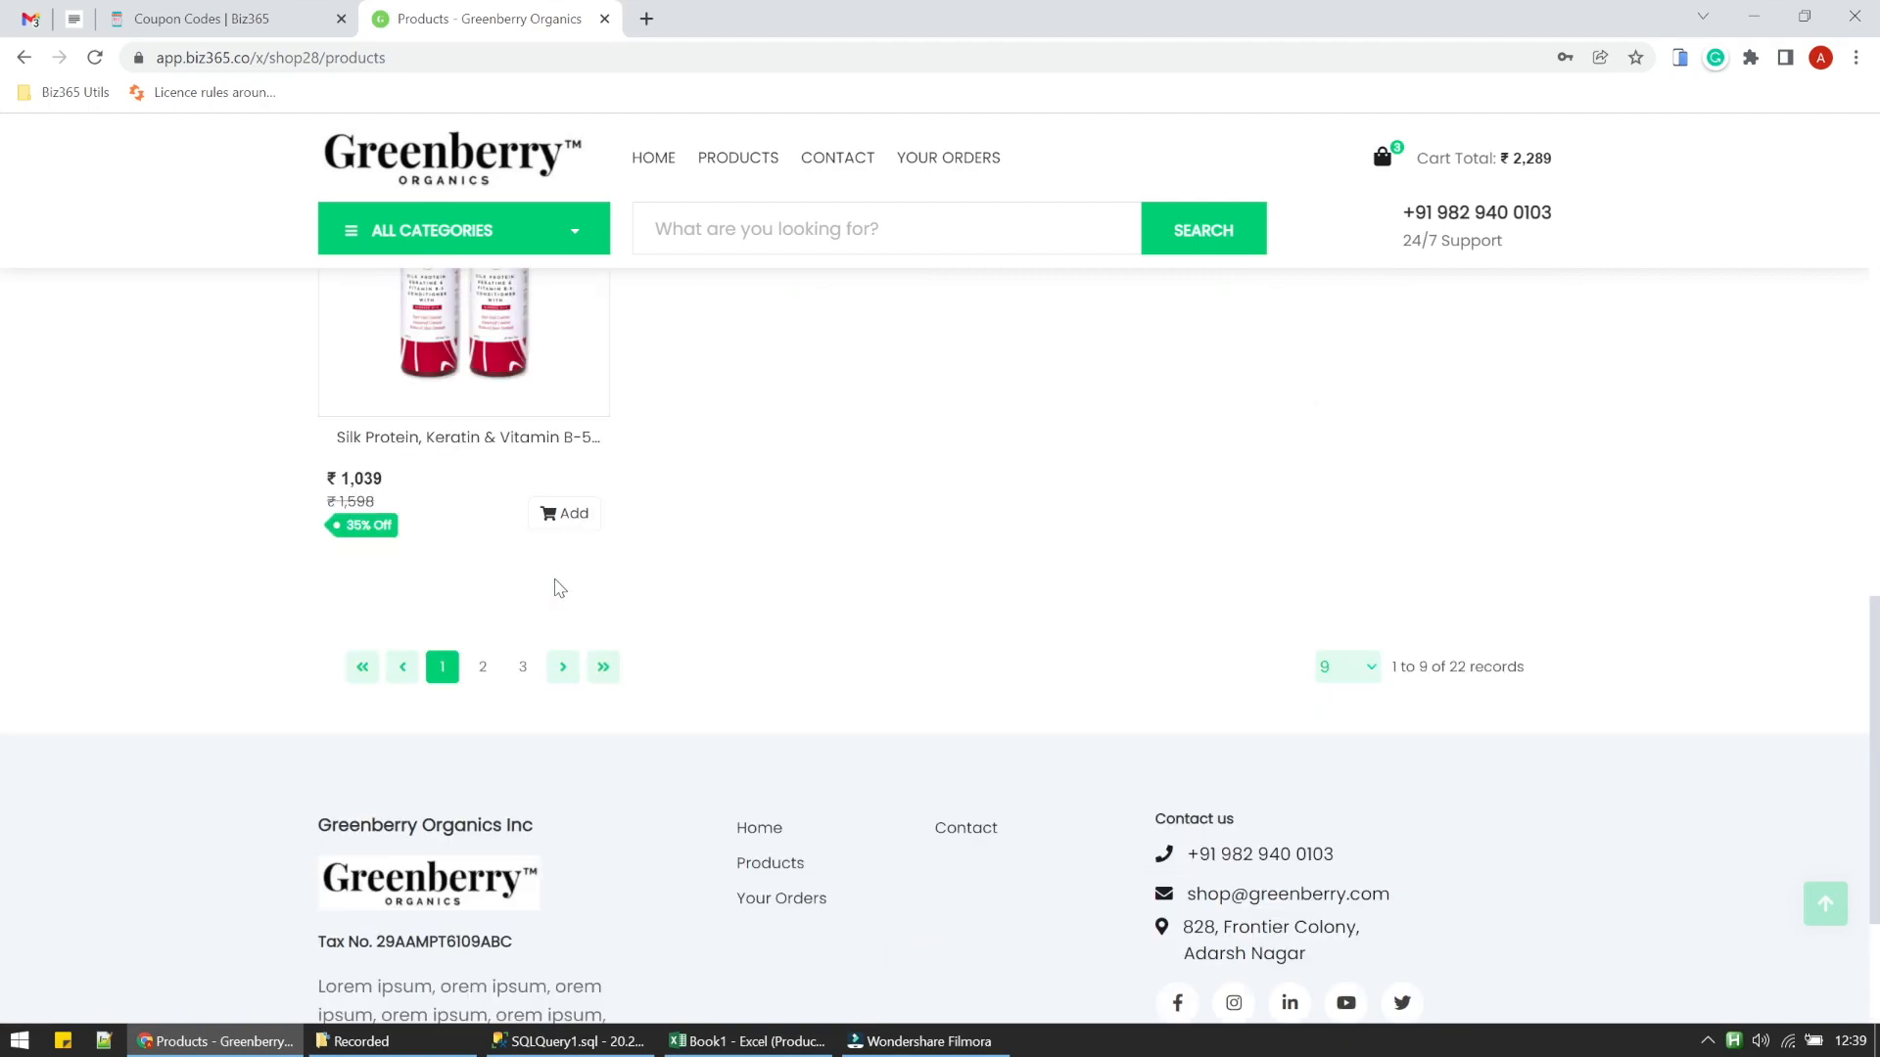
left_click(561, 516)
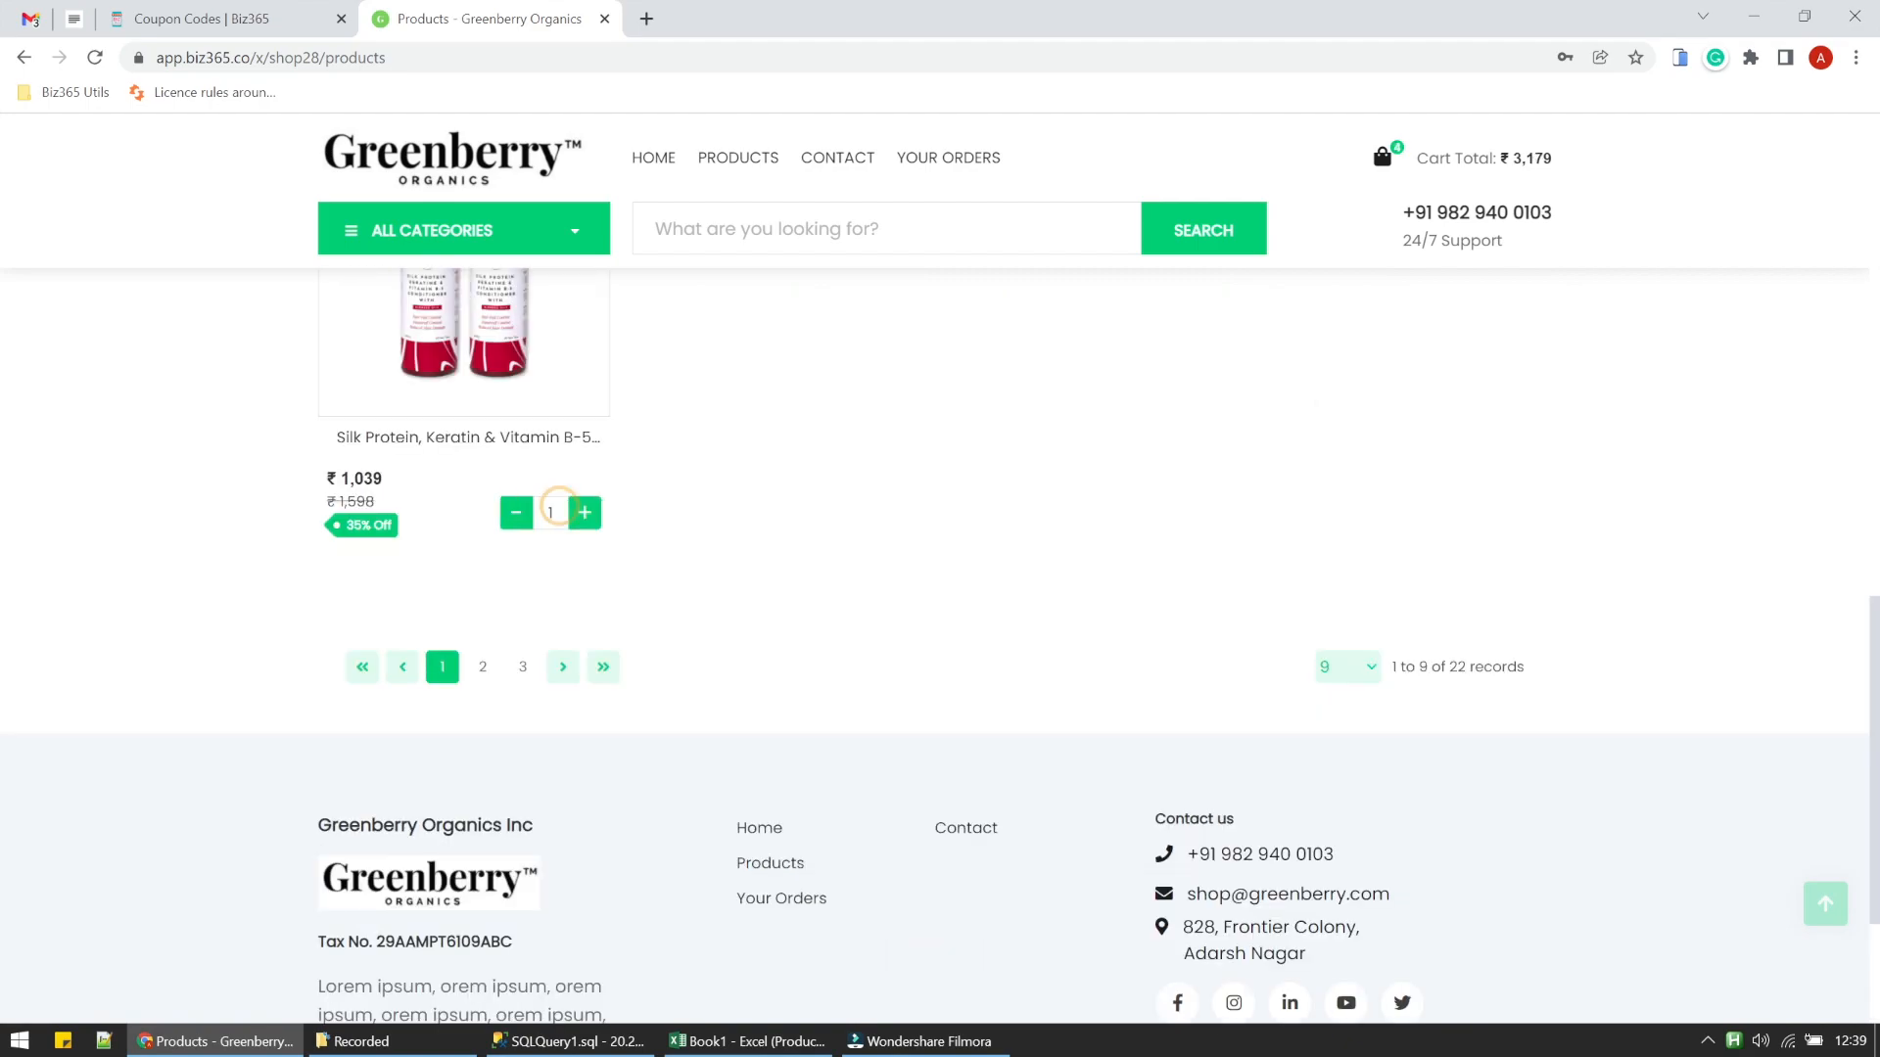
- Proceed through the cart to checkout and review the list of available coupons, closing it without applying one
left_click(1384, 160)
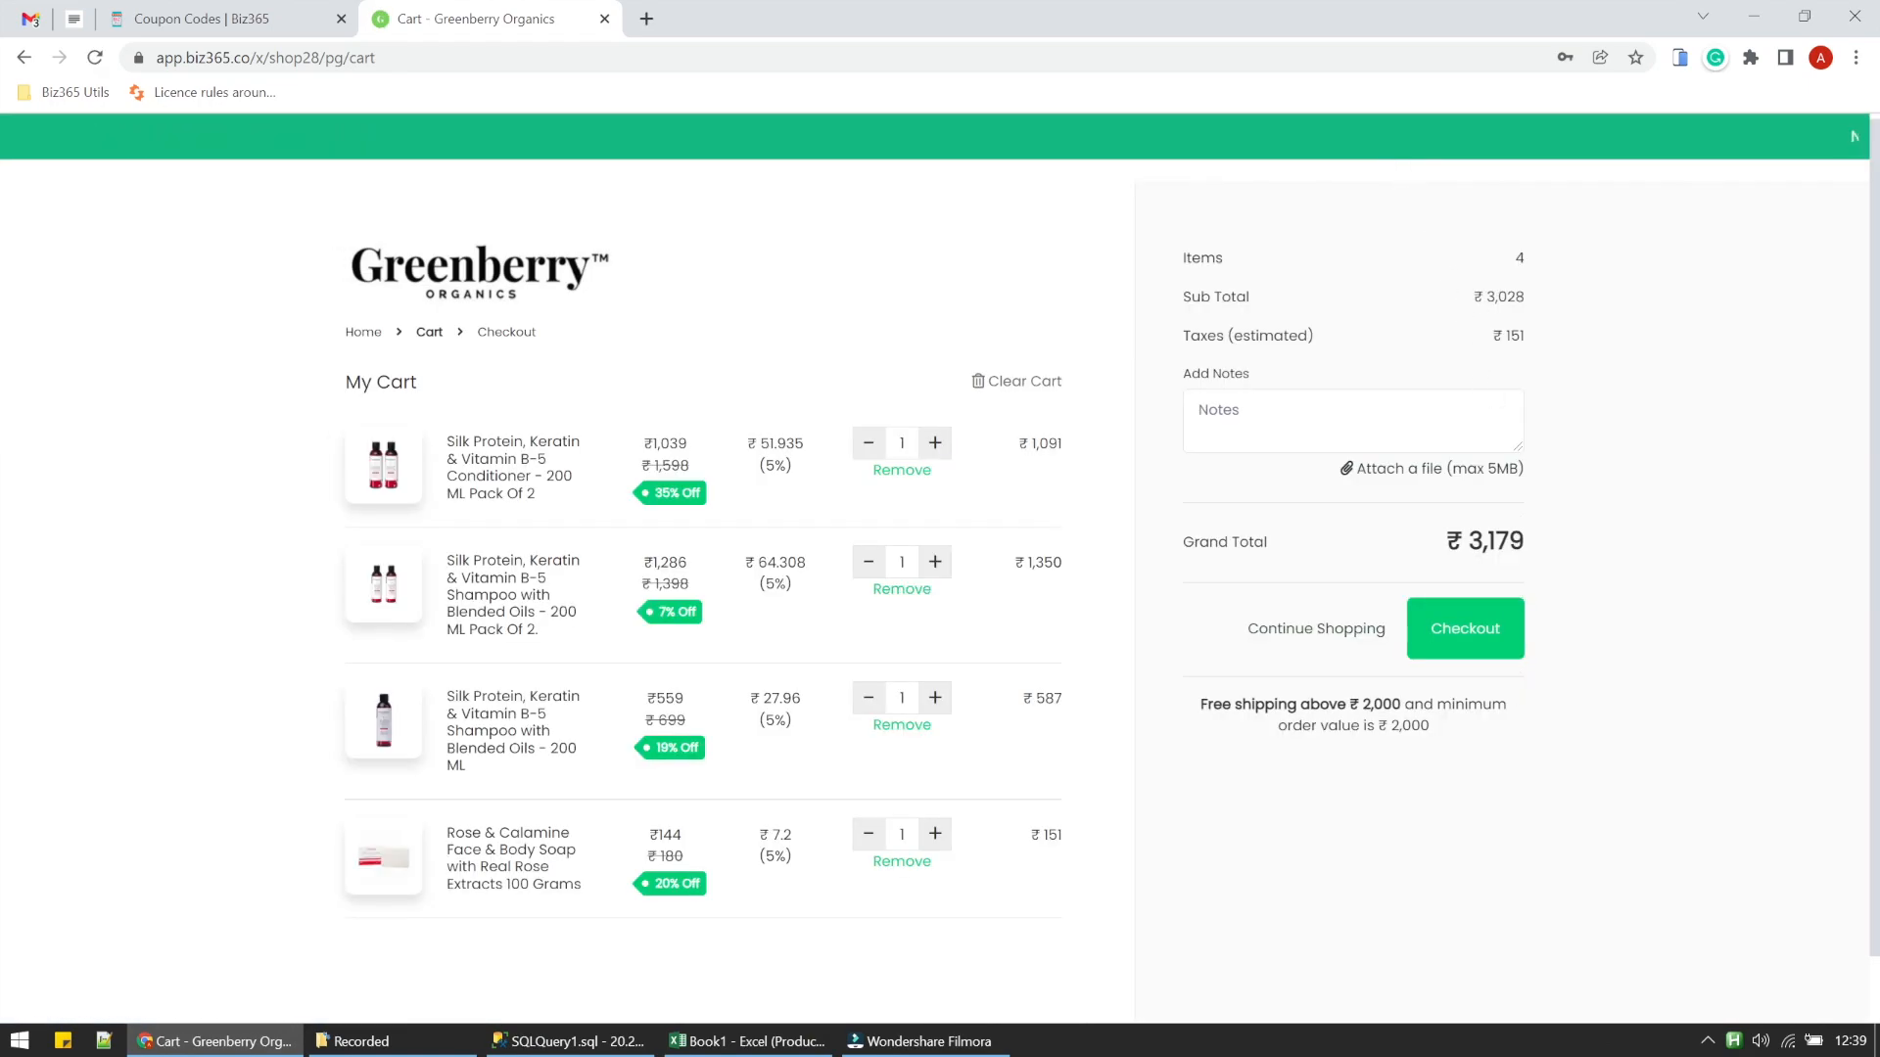
left_click(1469, 646)
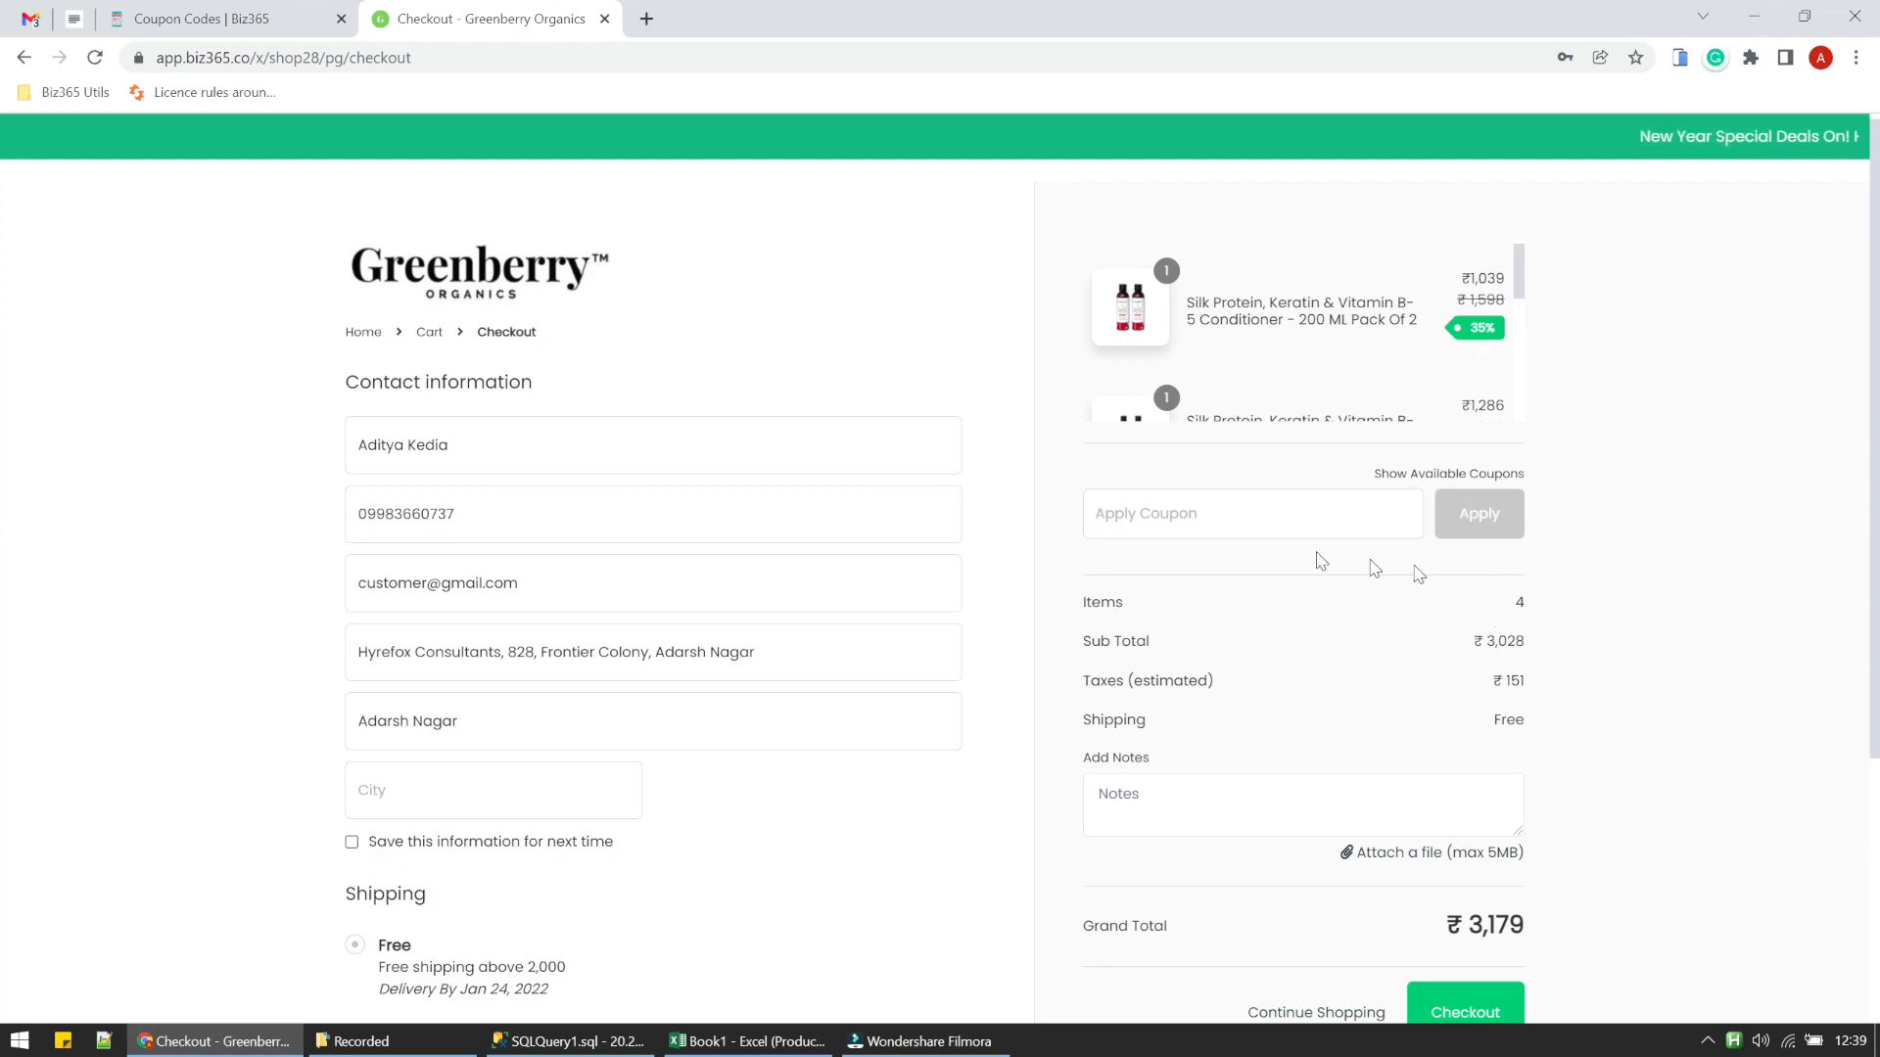
left_click(1421, 476)
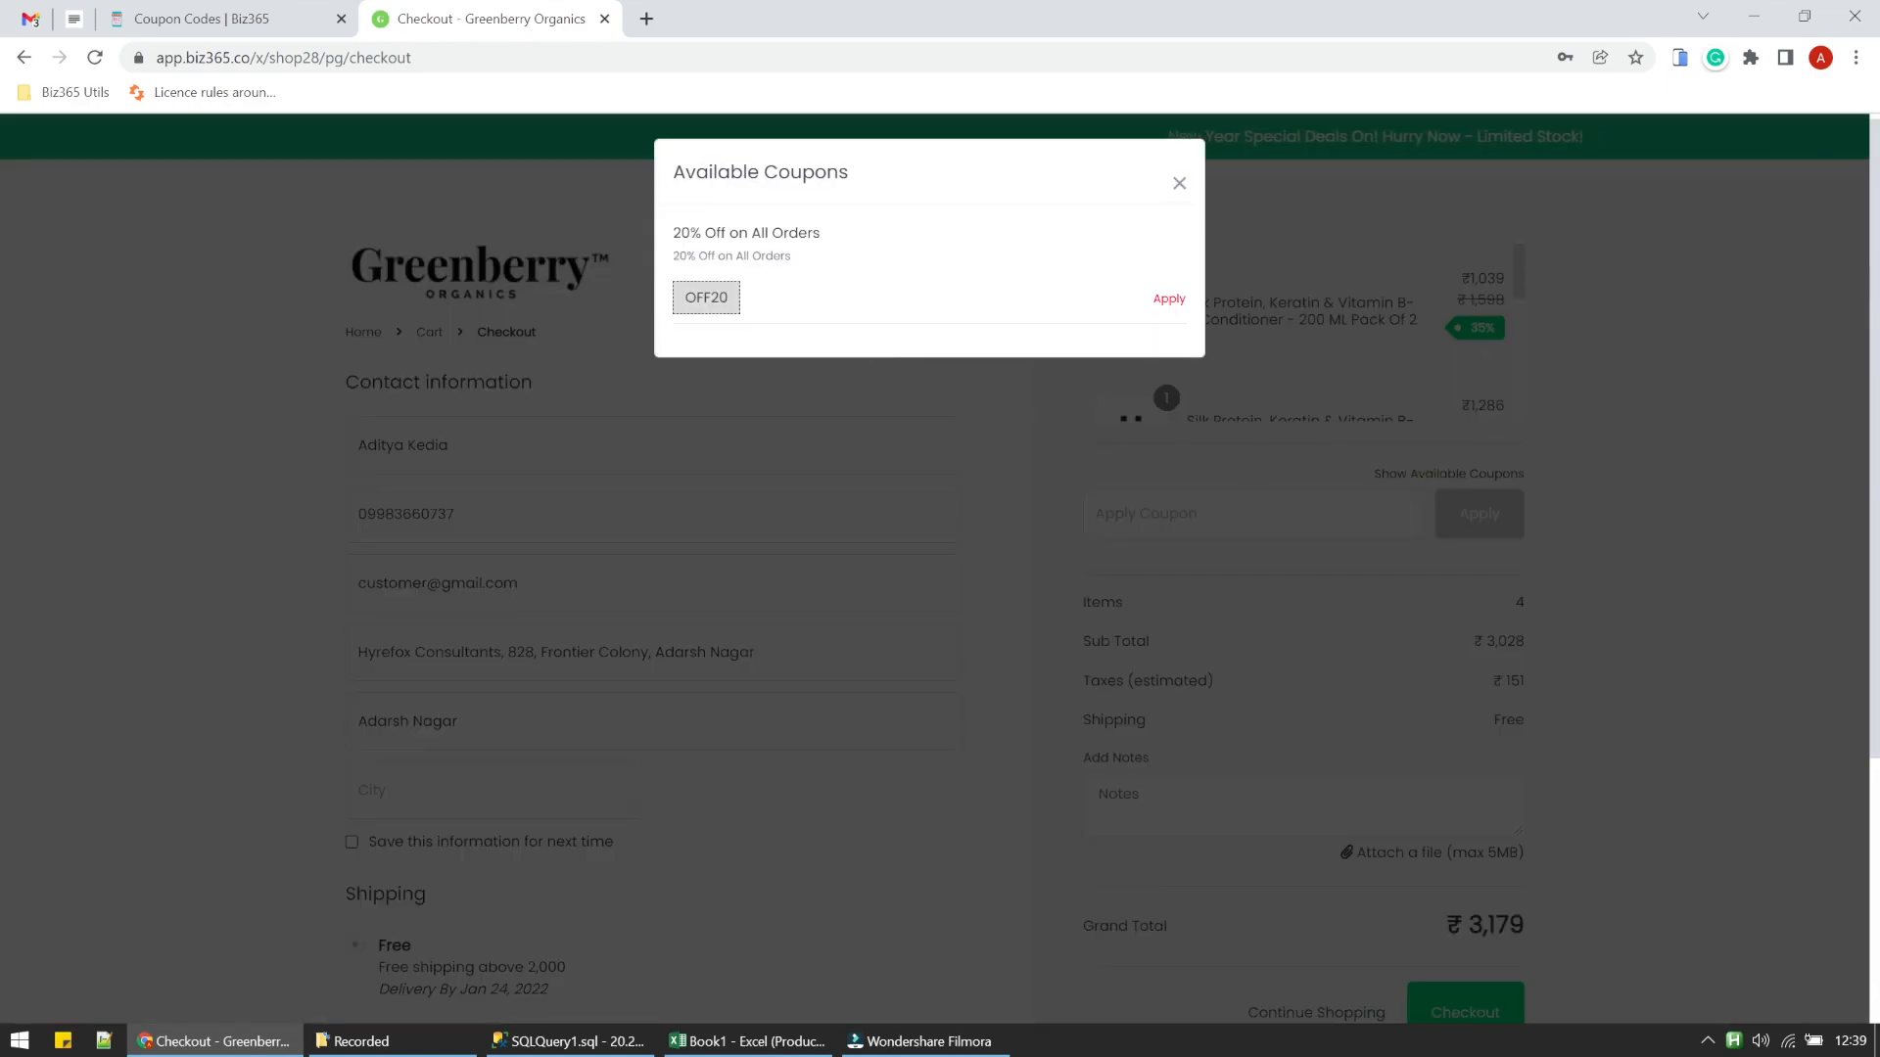
left_click_drag(669, 233, 836, 238)
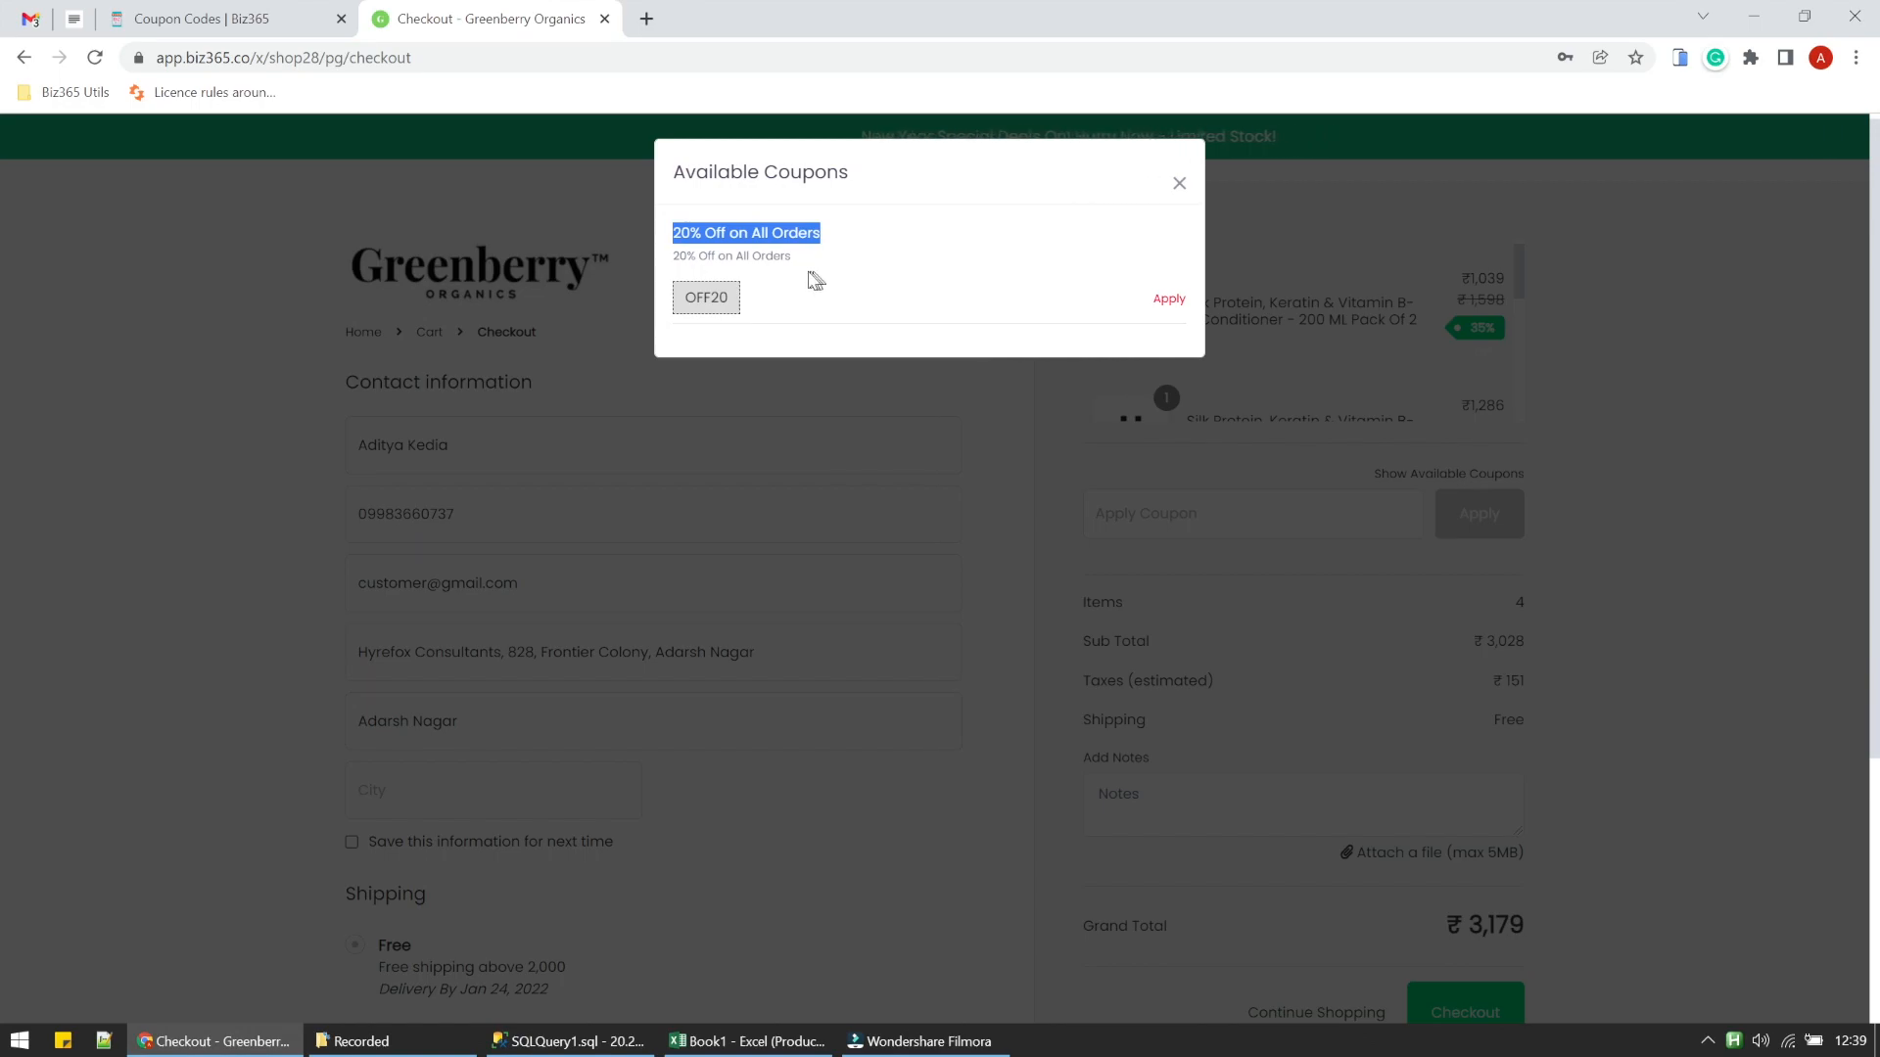
left_click(1178, 185)
- Back in the Biz365 coupon codes, edit the OFF20 coupon to turn off Show to Customer and save it
left_click(284, 19)
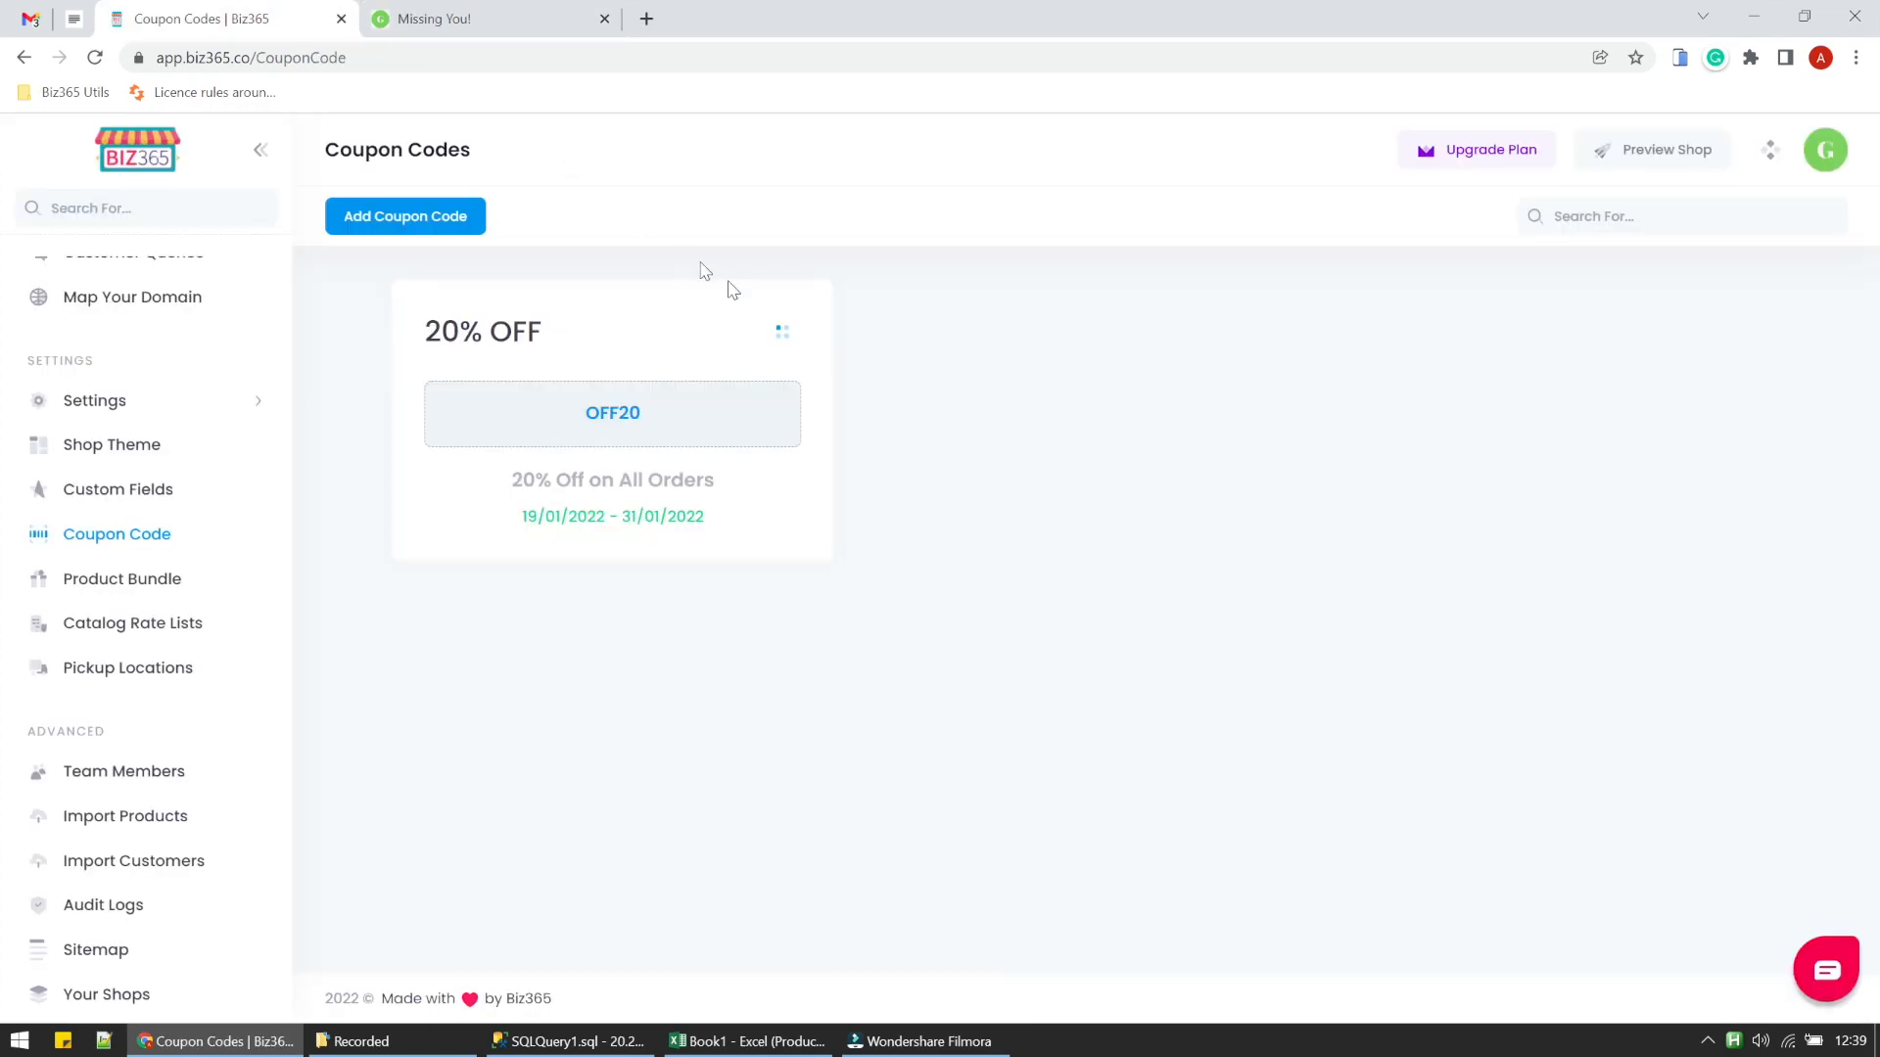
left_click(789, 335)
left_click(682, 342)
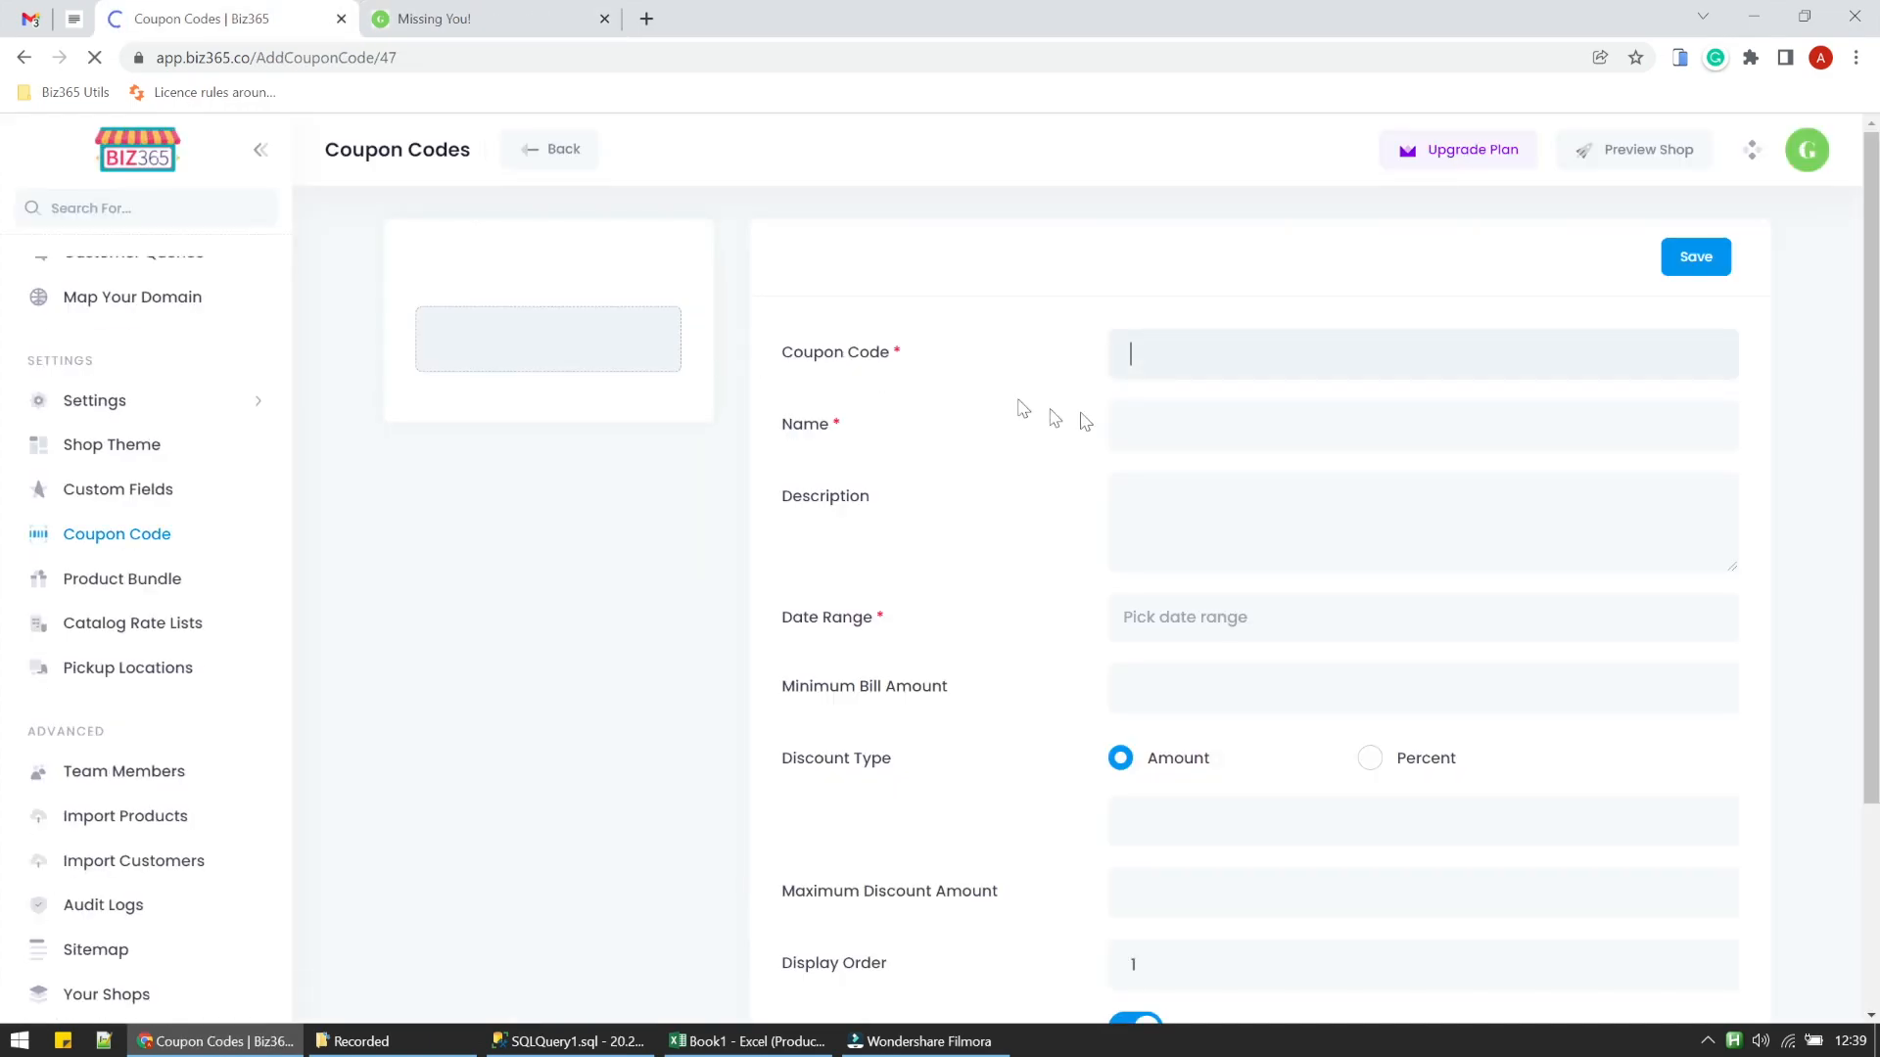
scroll(1258, 490, "down", 3)
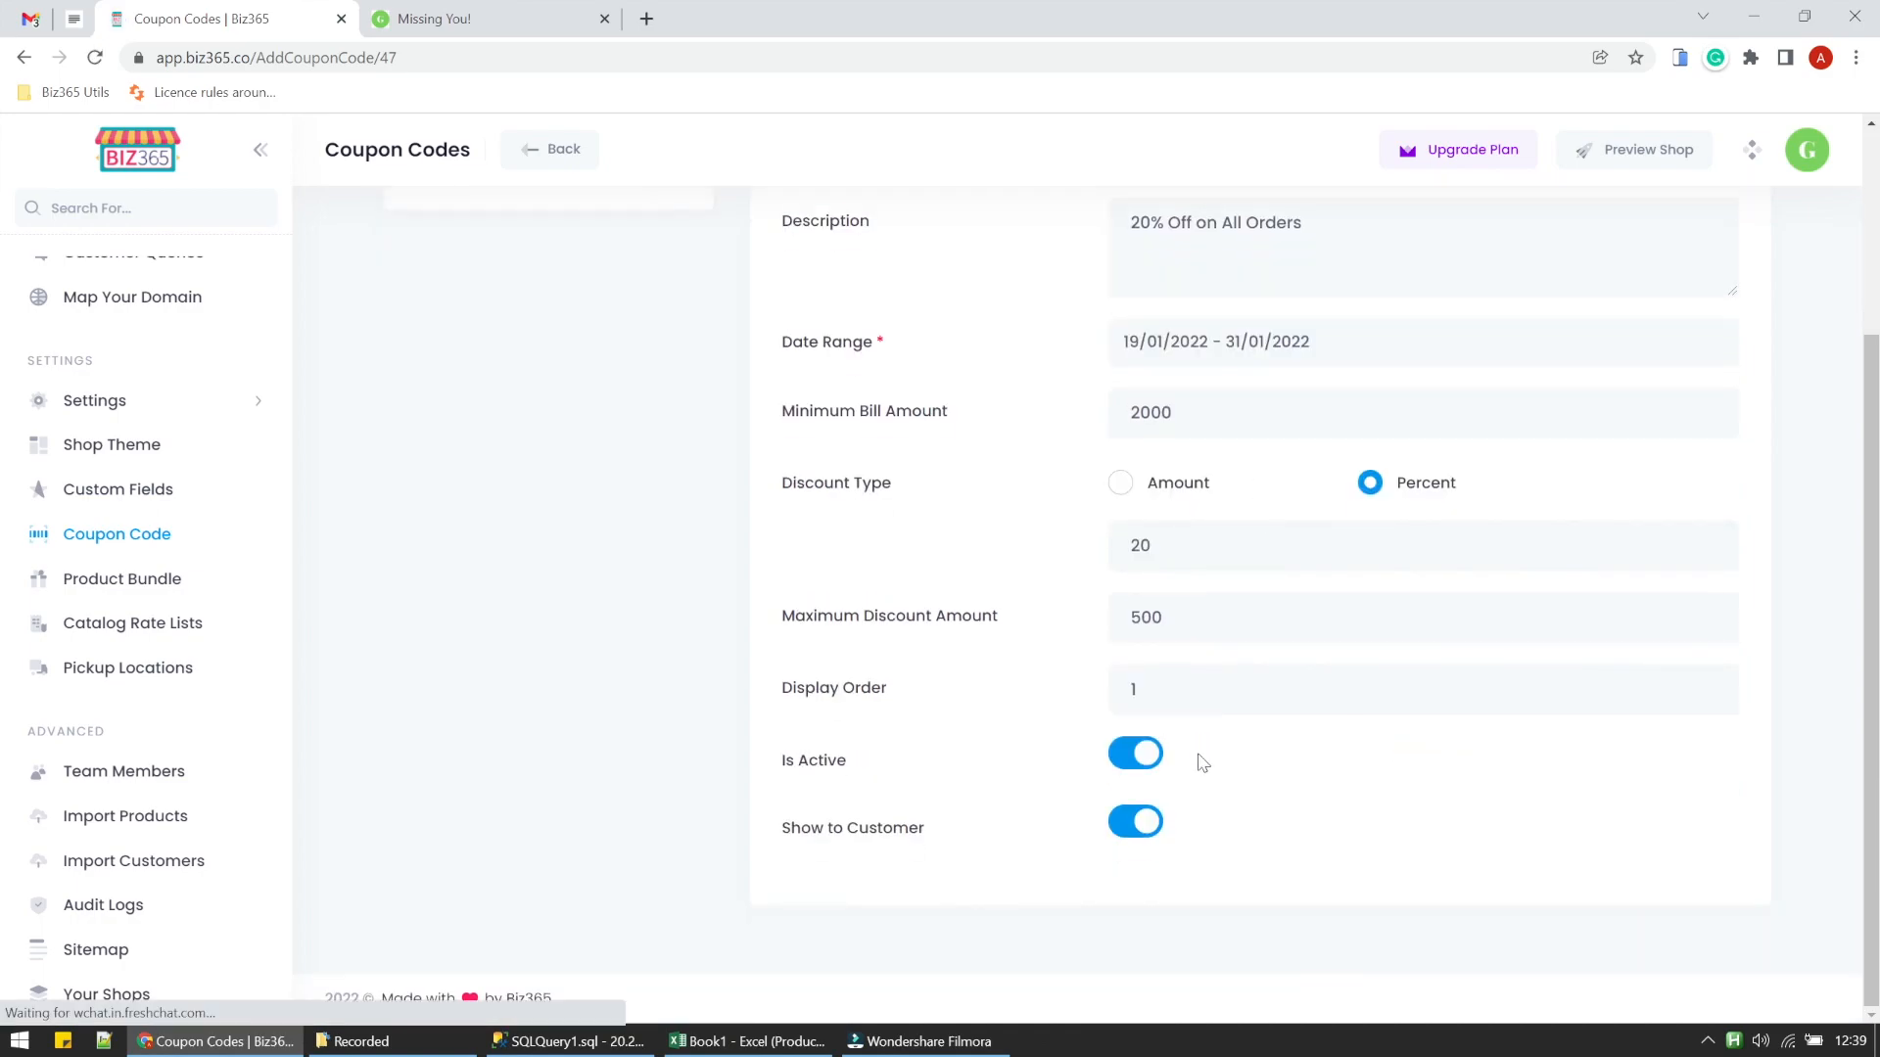
left_click(1136, 829)
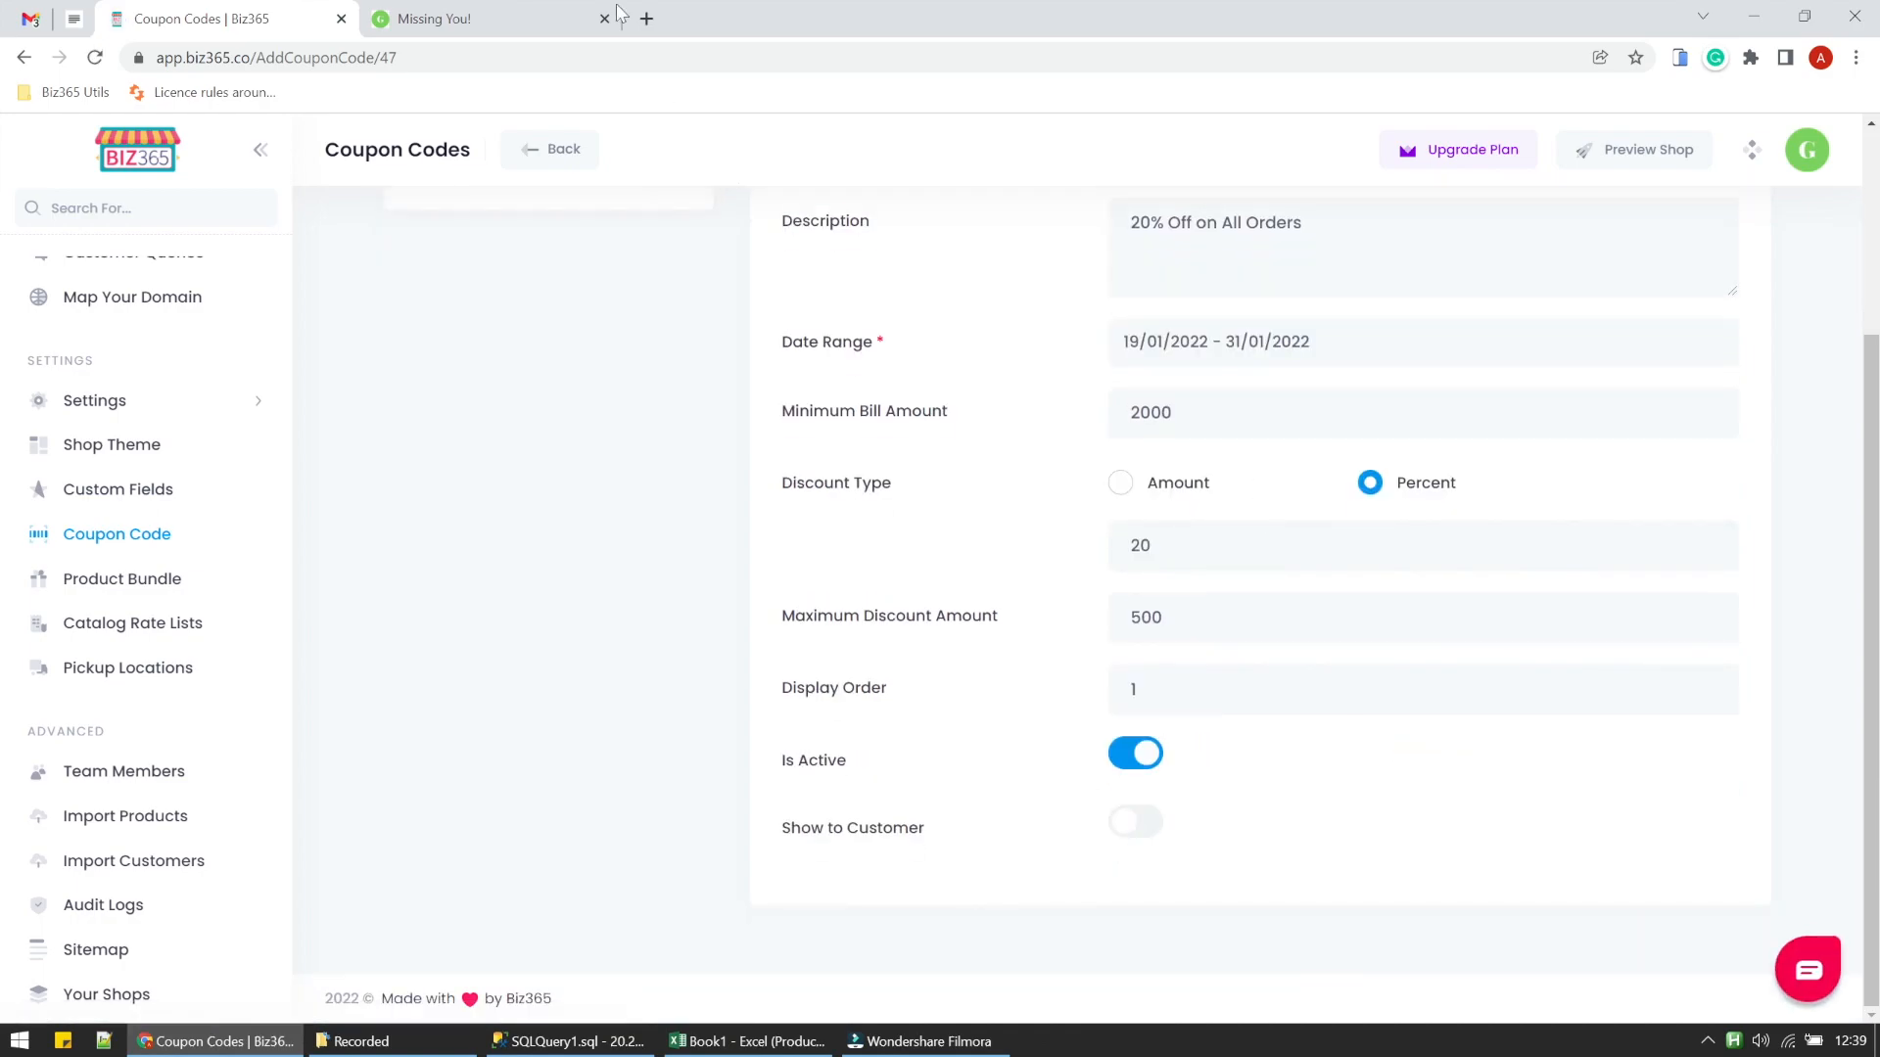
scroll(875, 411, "up", 3)
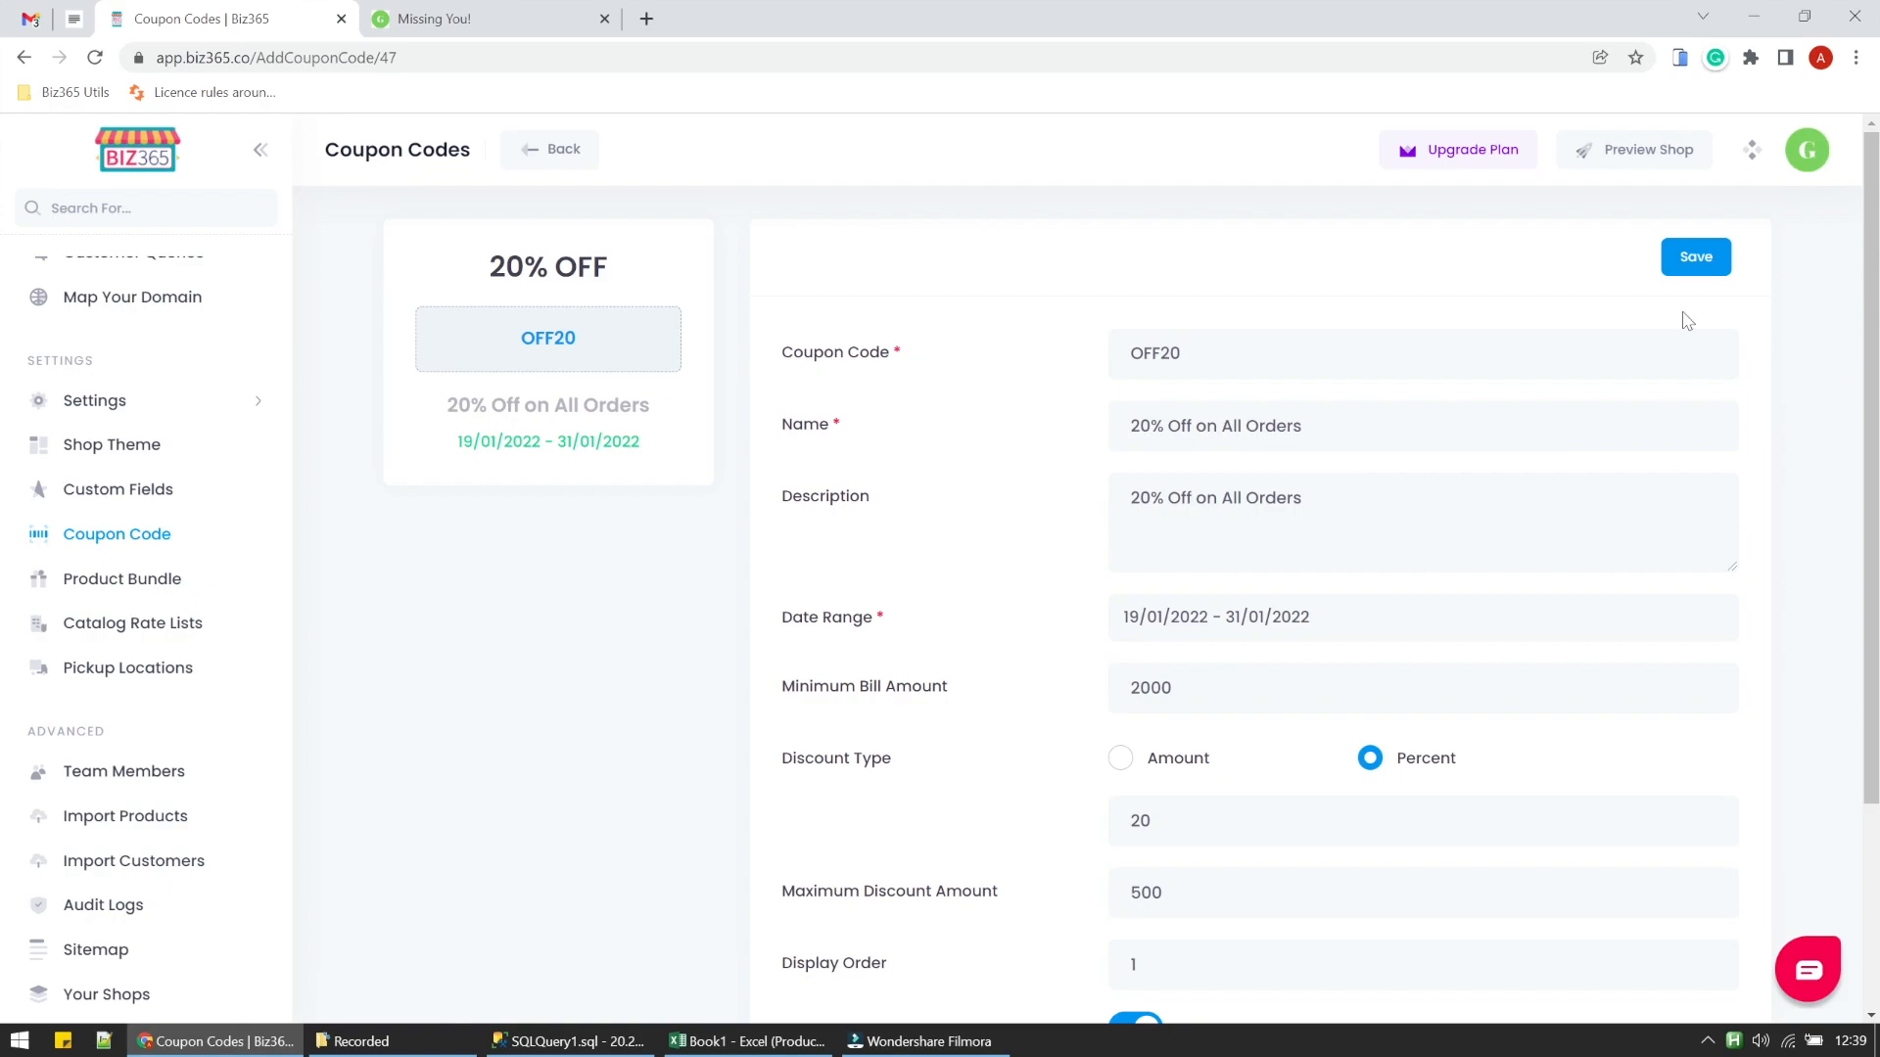
left_click(1705, 247)
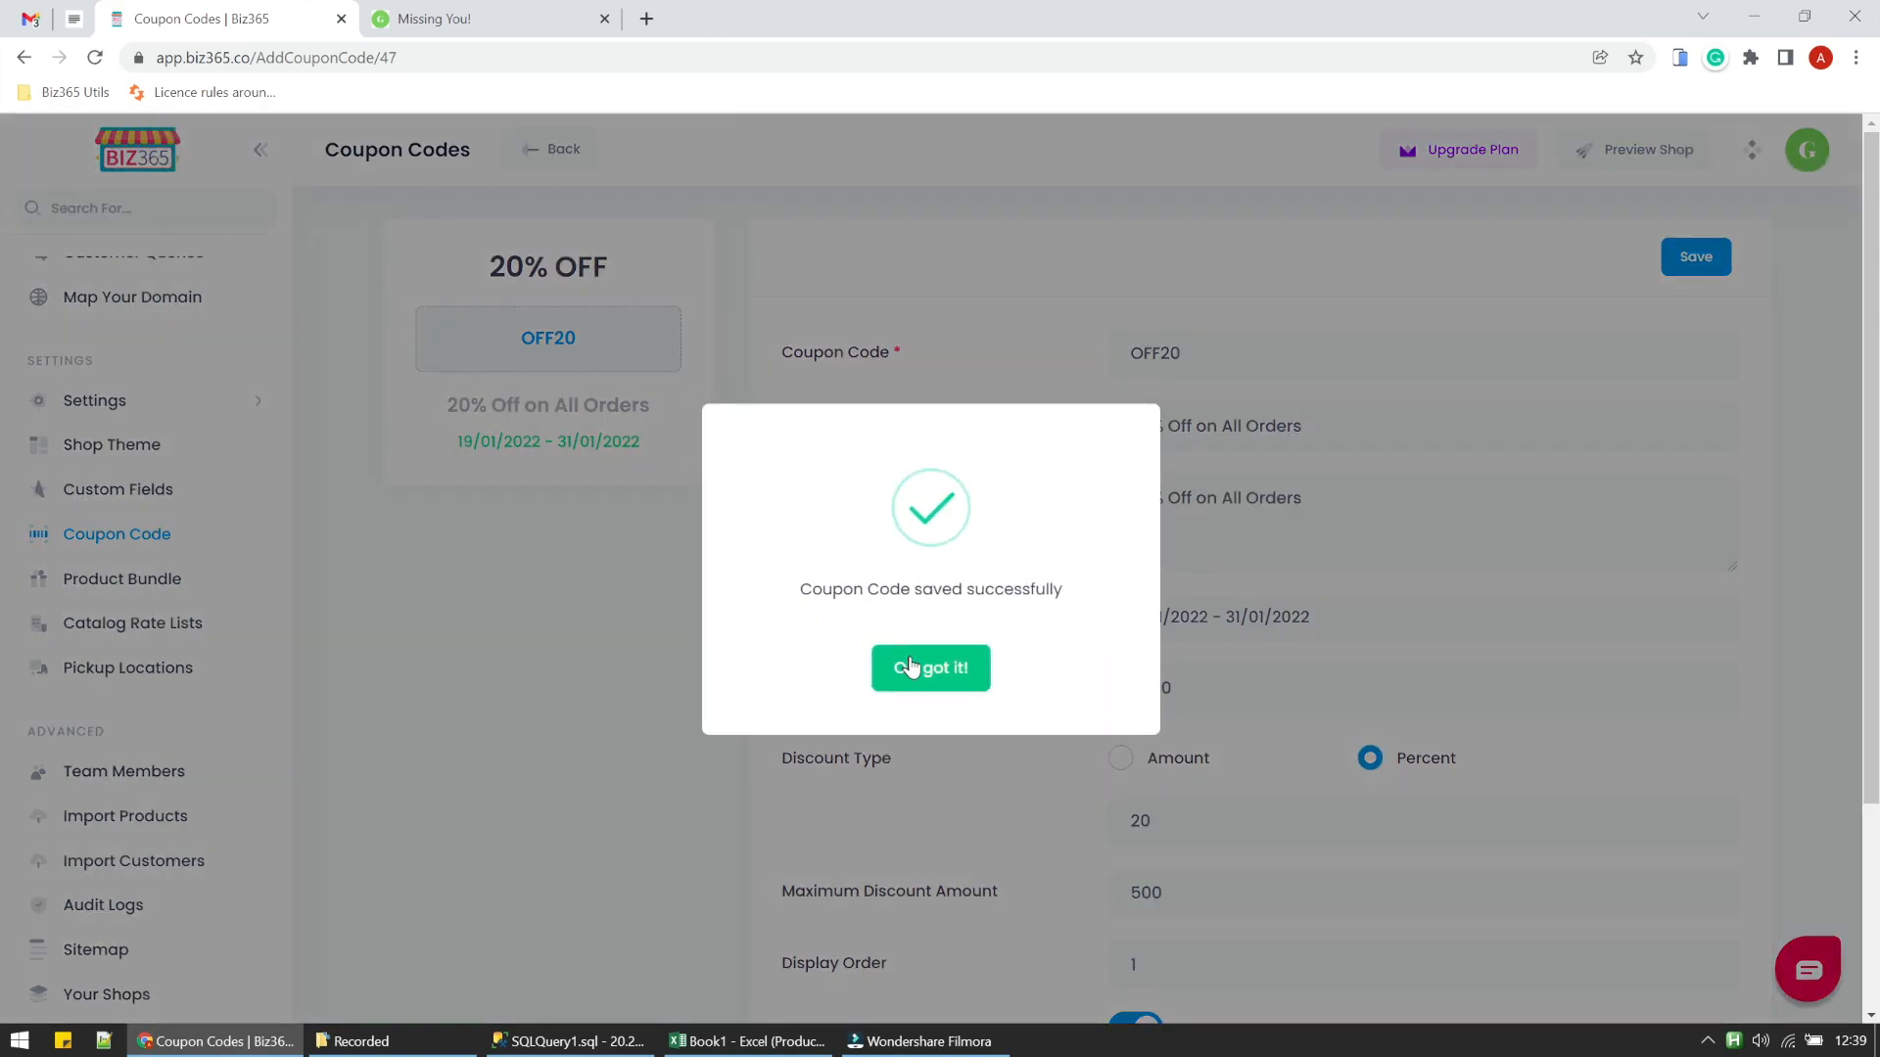
- Dismiss the coupon save confirmation and reload the Greenberry Organics checkout page
left_click(910, 668)
left_click(460, 19)
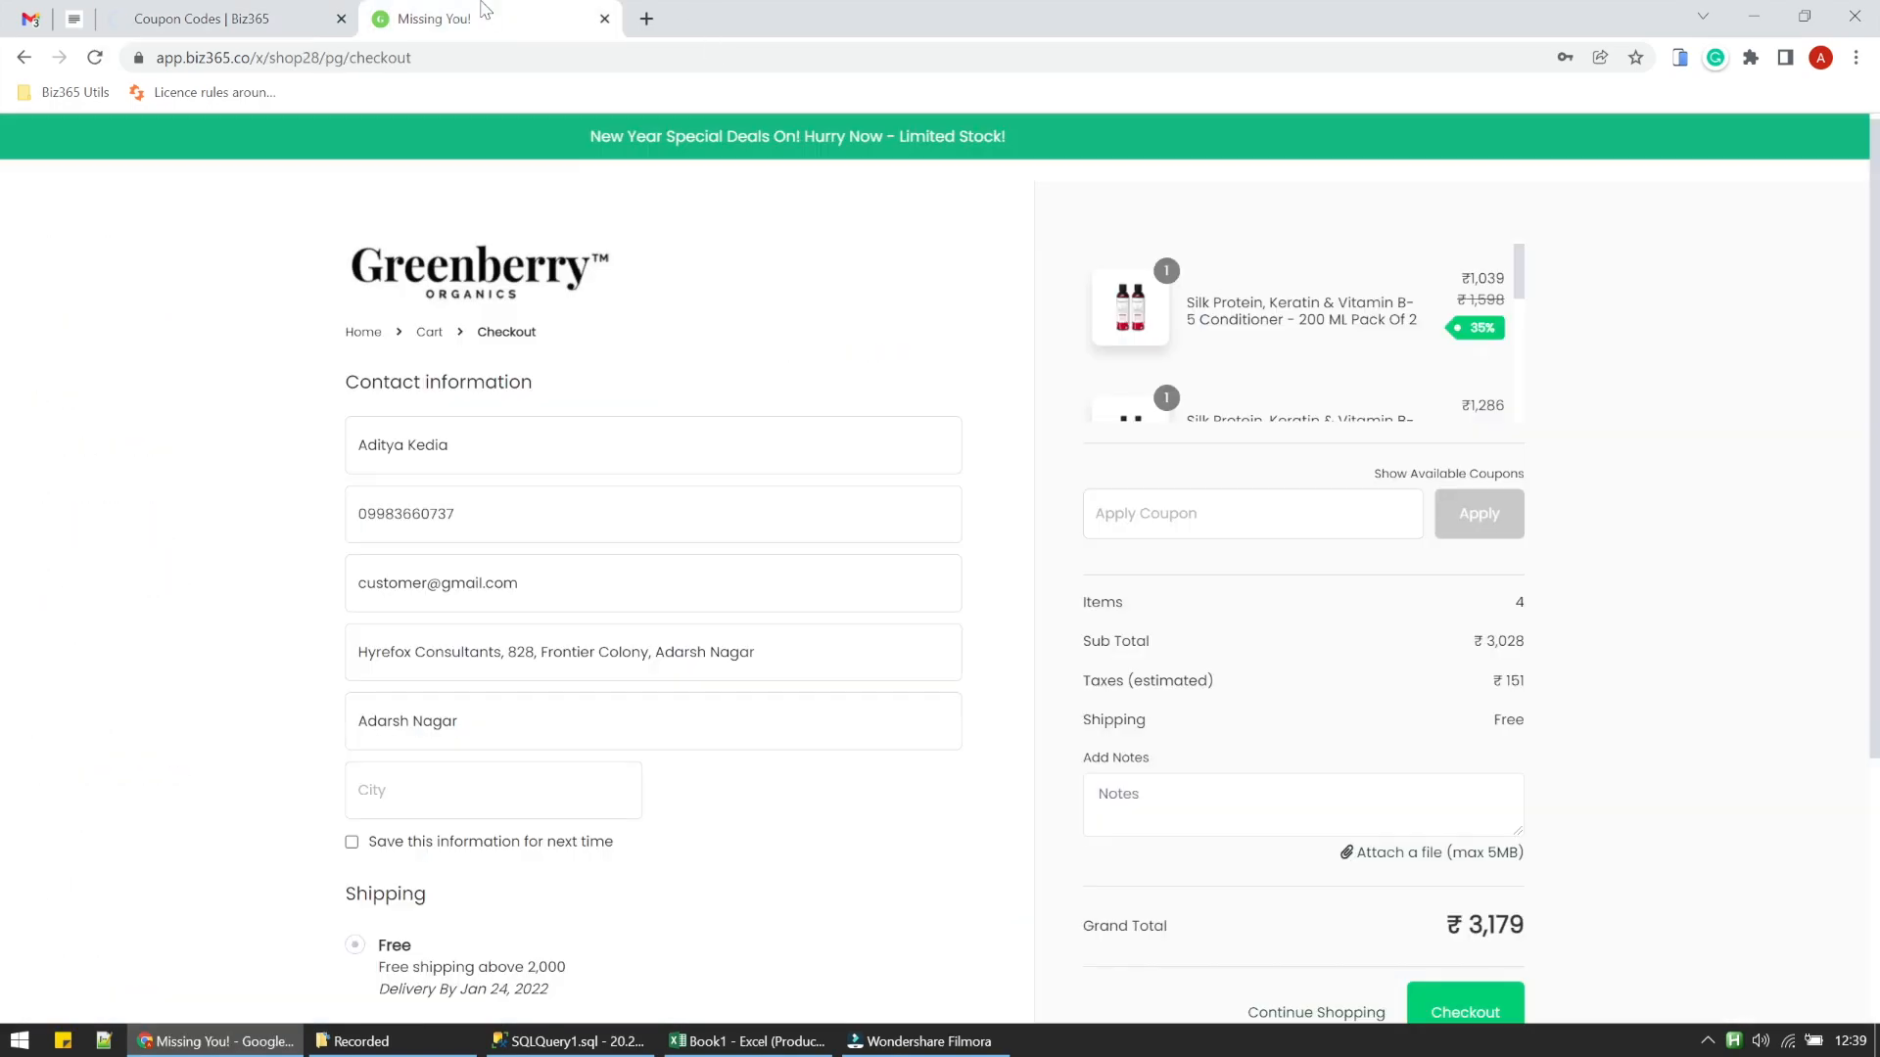
left_click(95, 59)
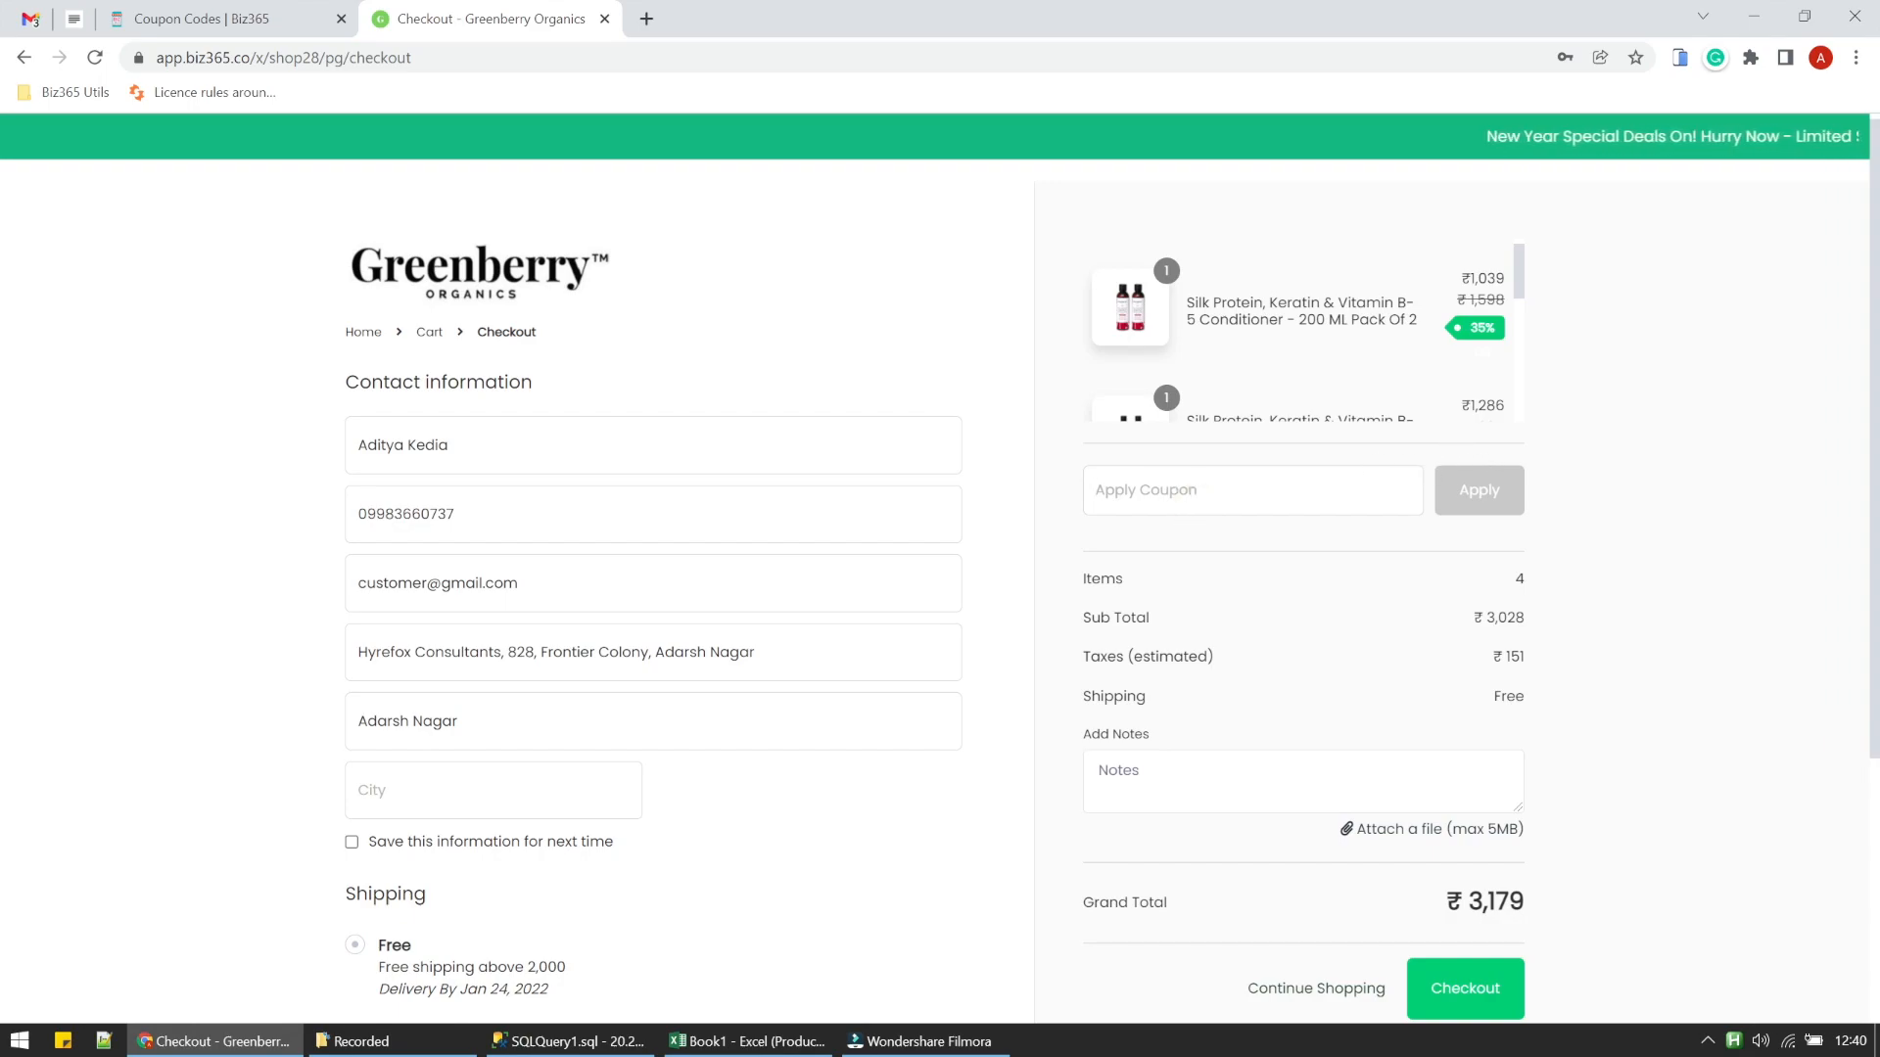
- Apply the coupon code OFF20 to the order and compare the coupon discount with the subtotal
left_click(1190, 490)
type("OFF")
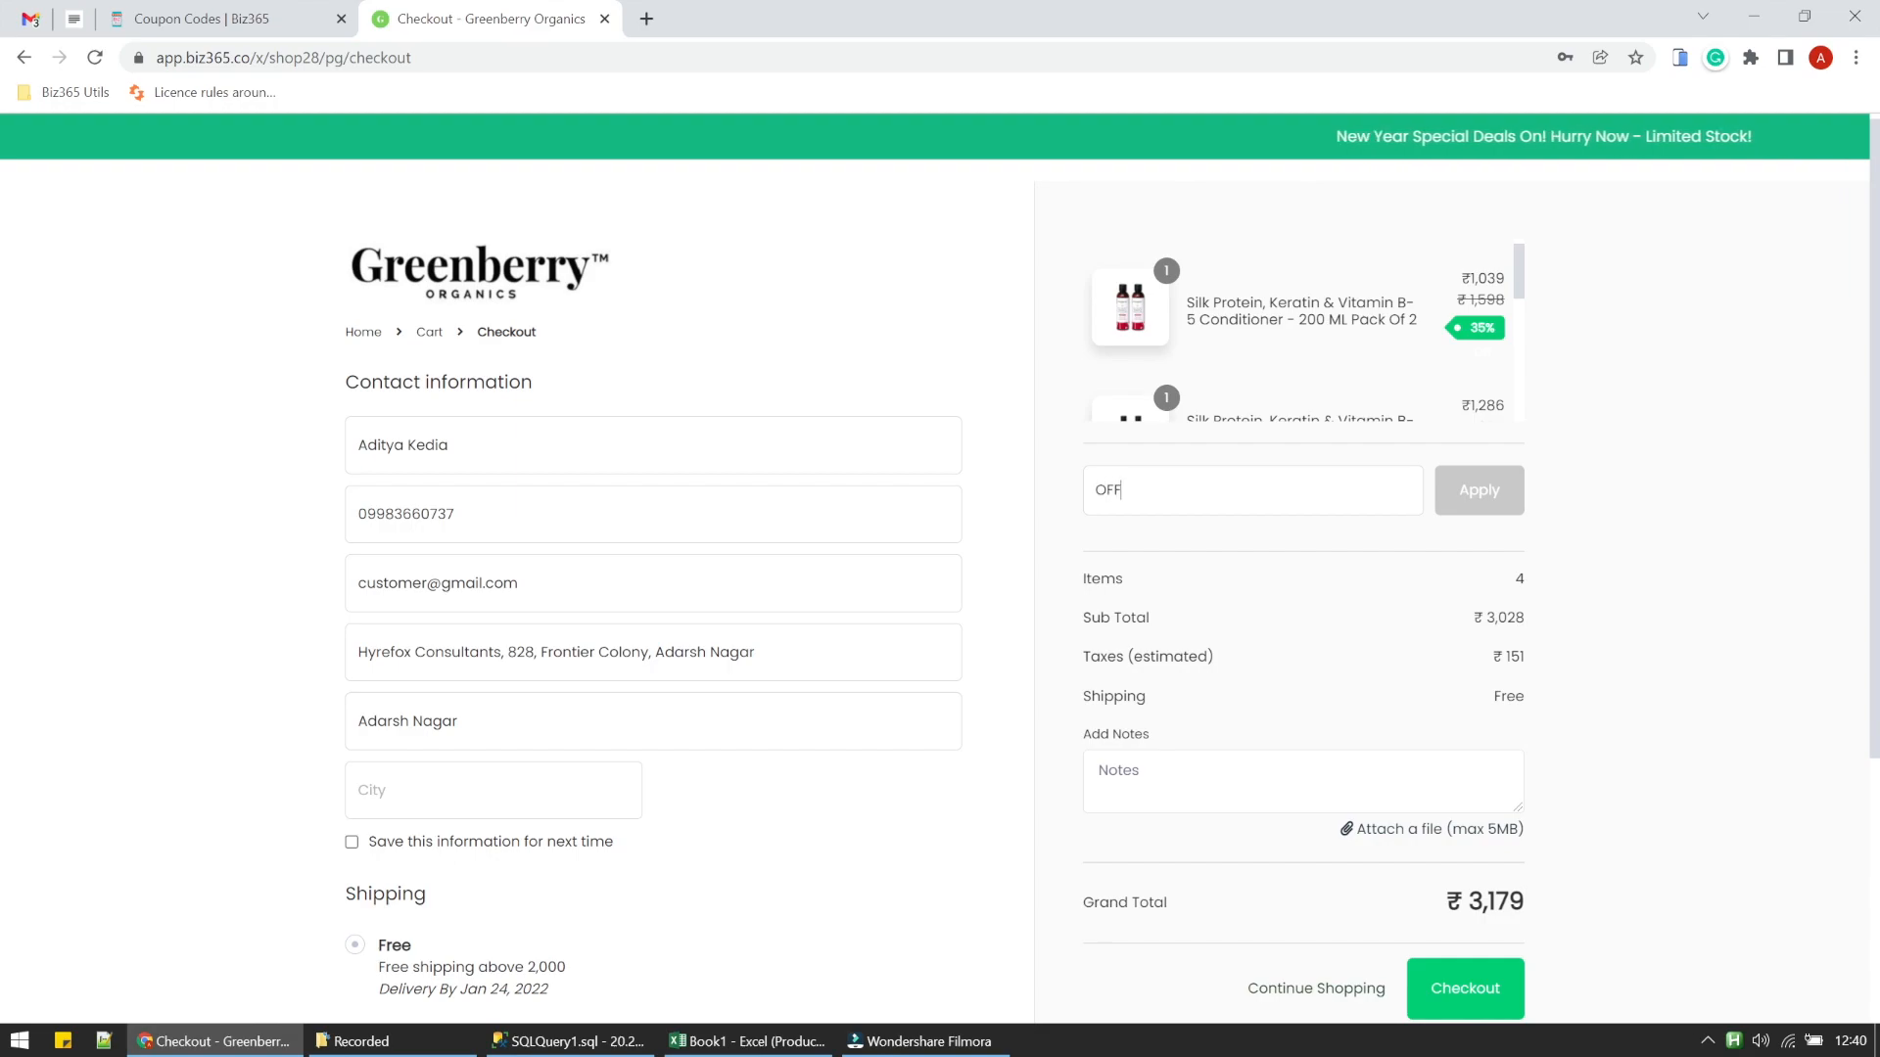
type("20")
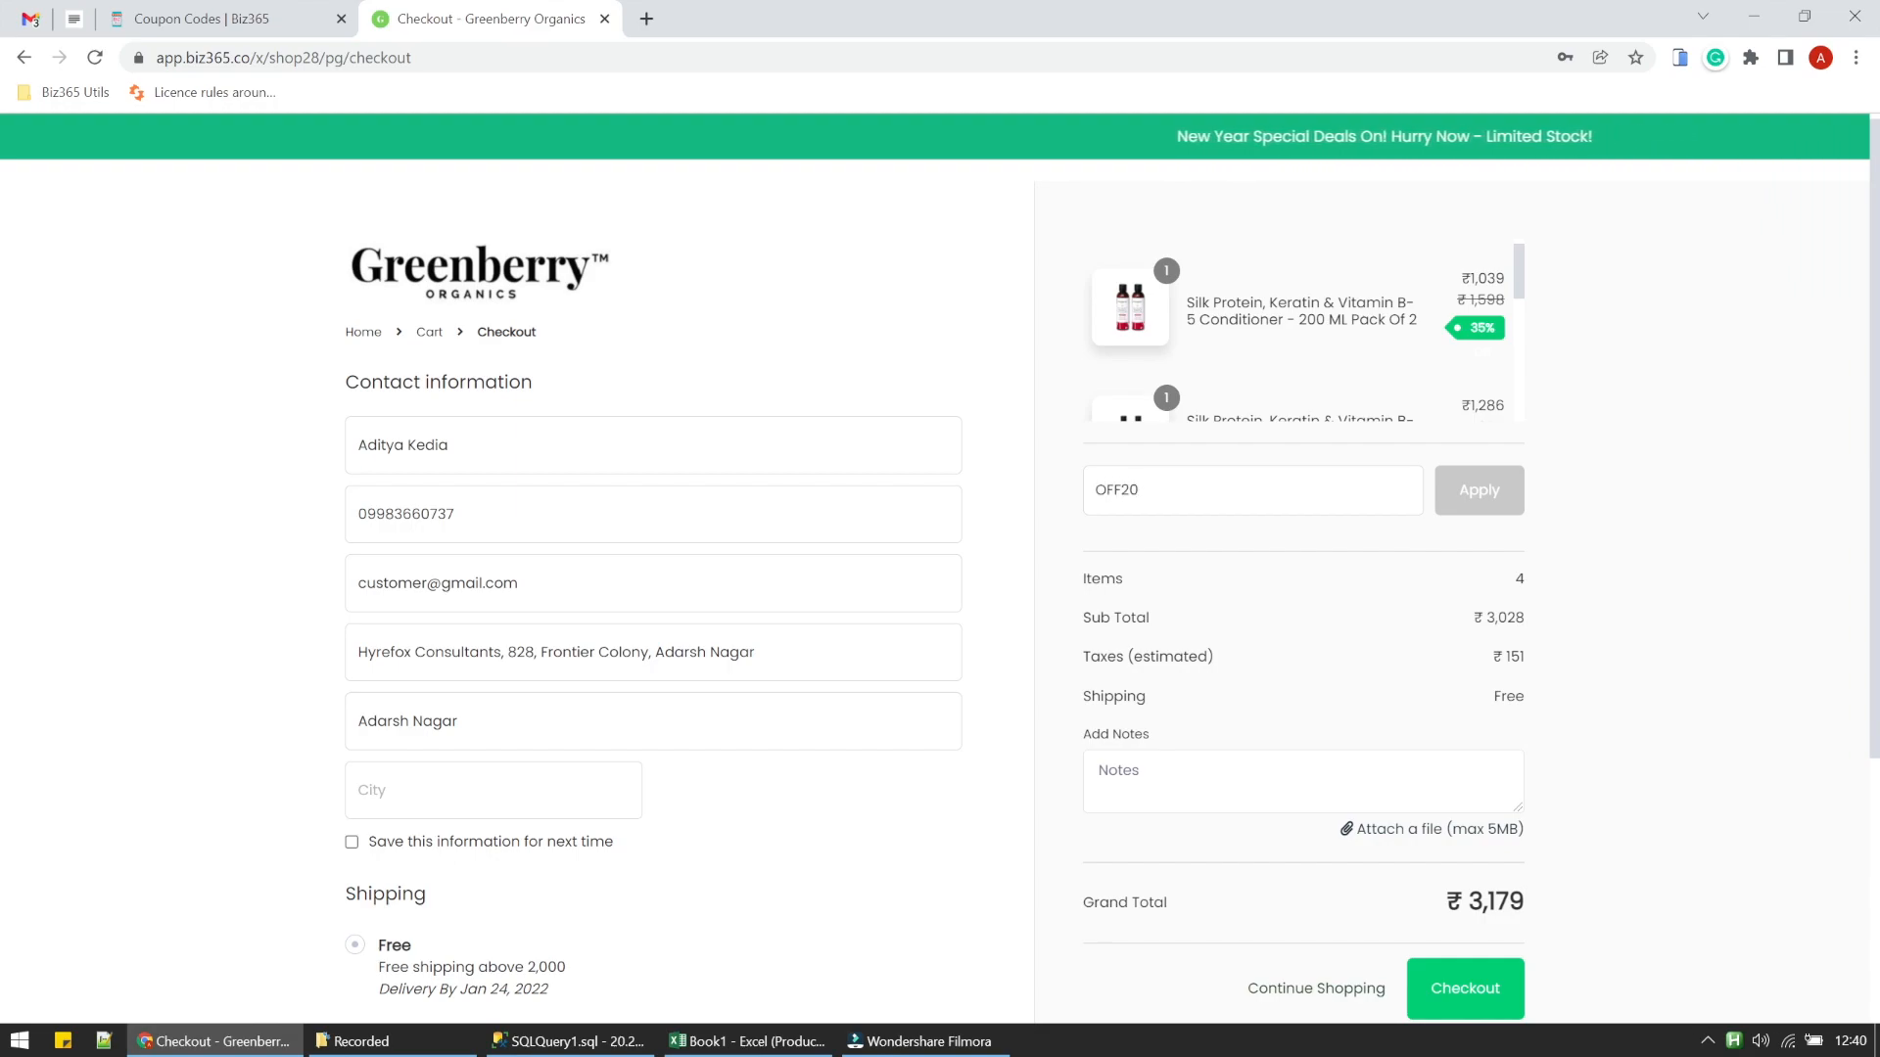
left_click(1449, 493)
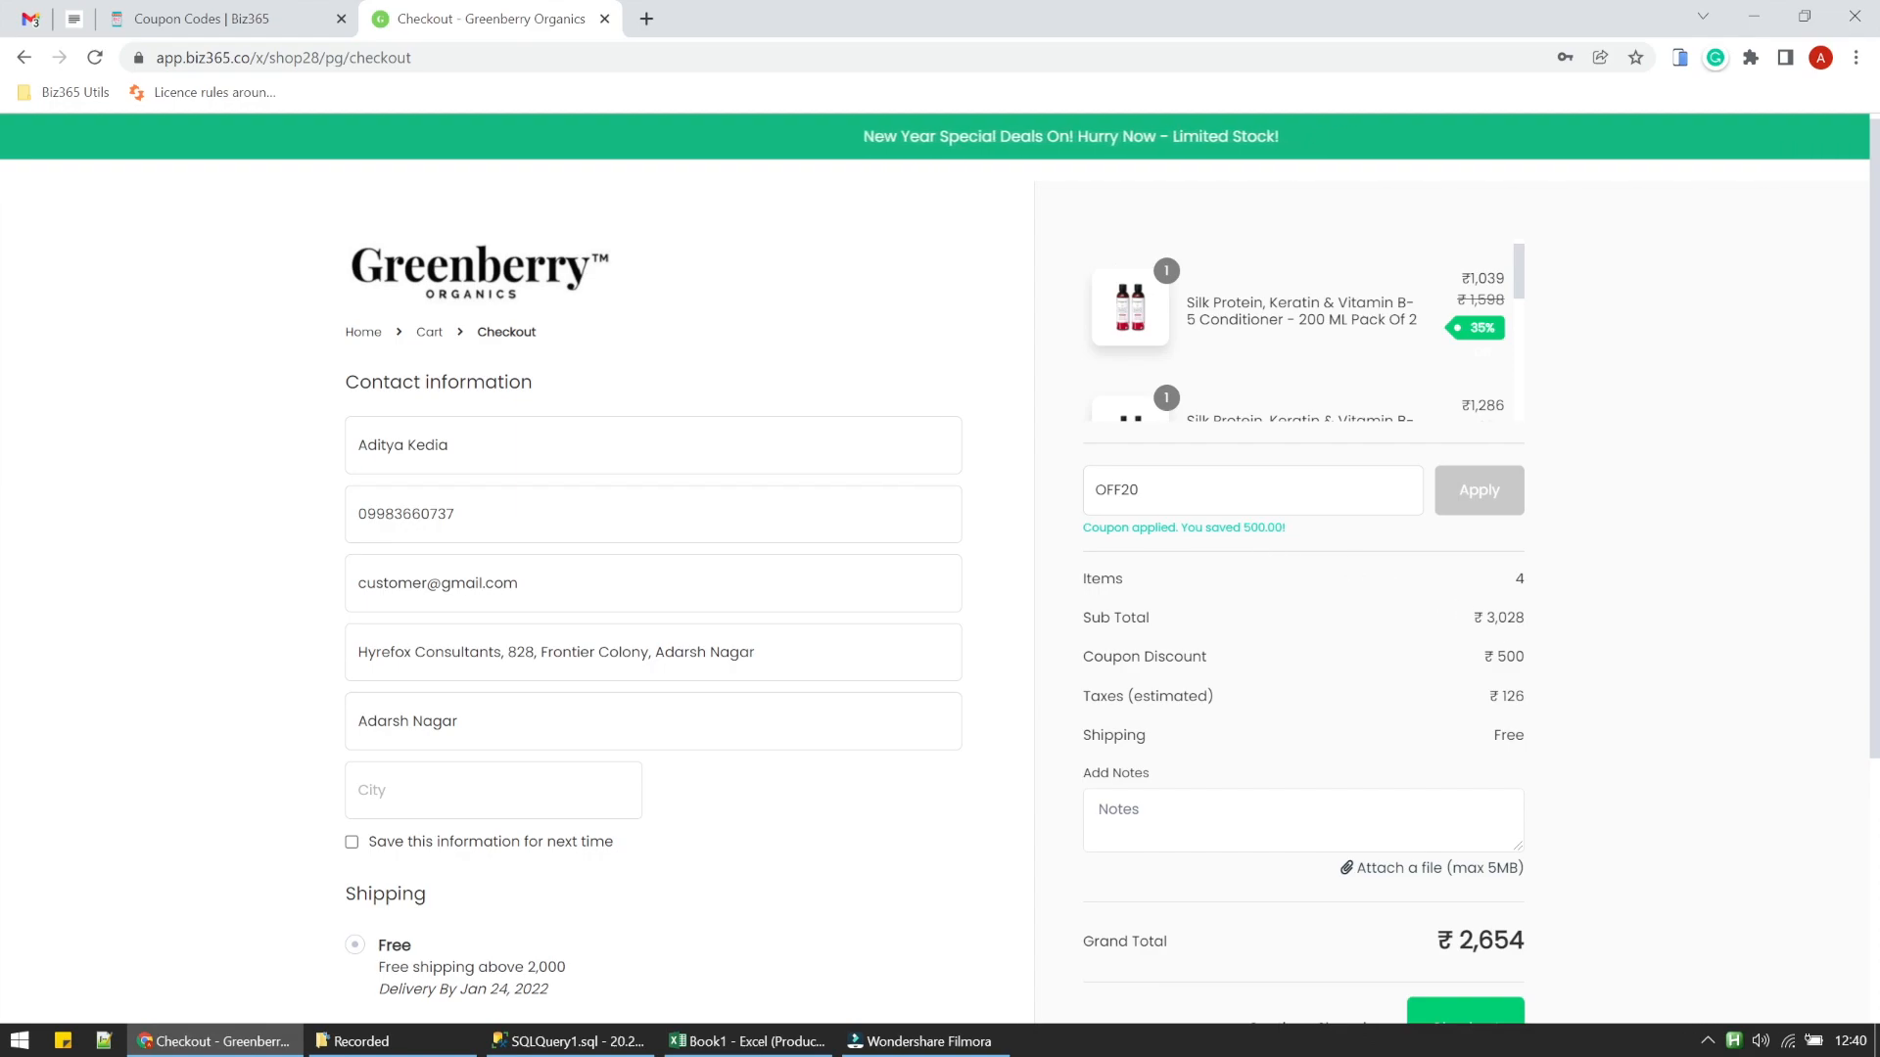
left_click_drag(1497, 657, 1566, 647)
left_click(1554, 652)
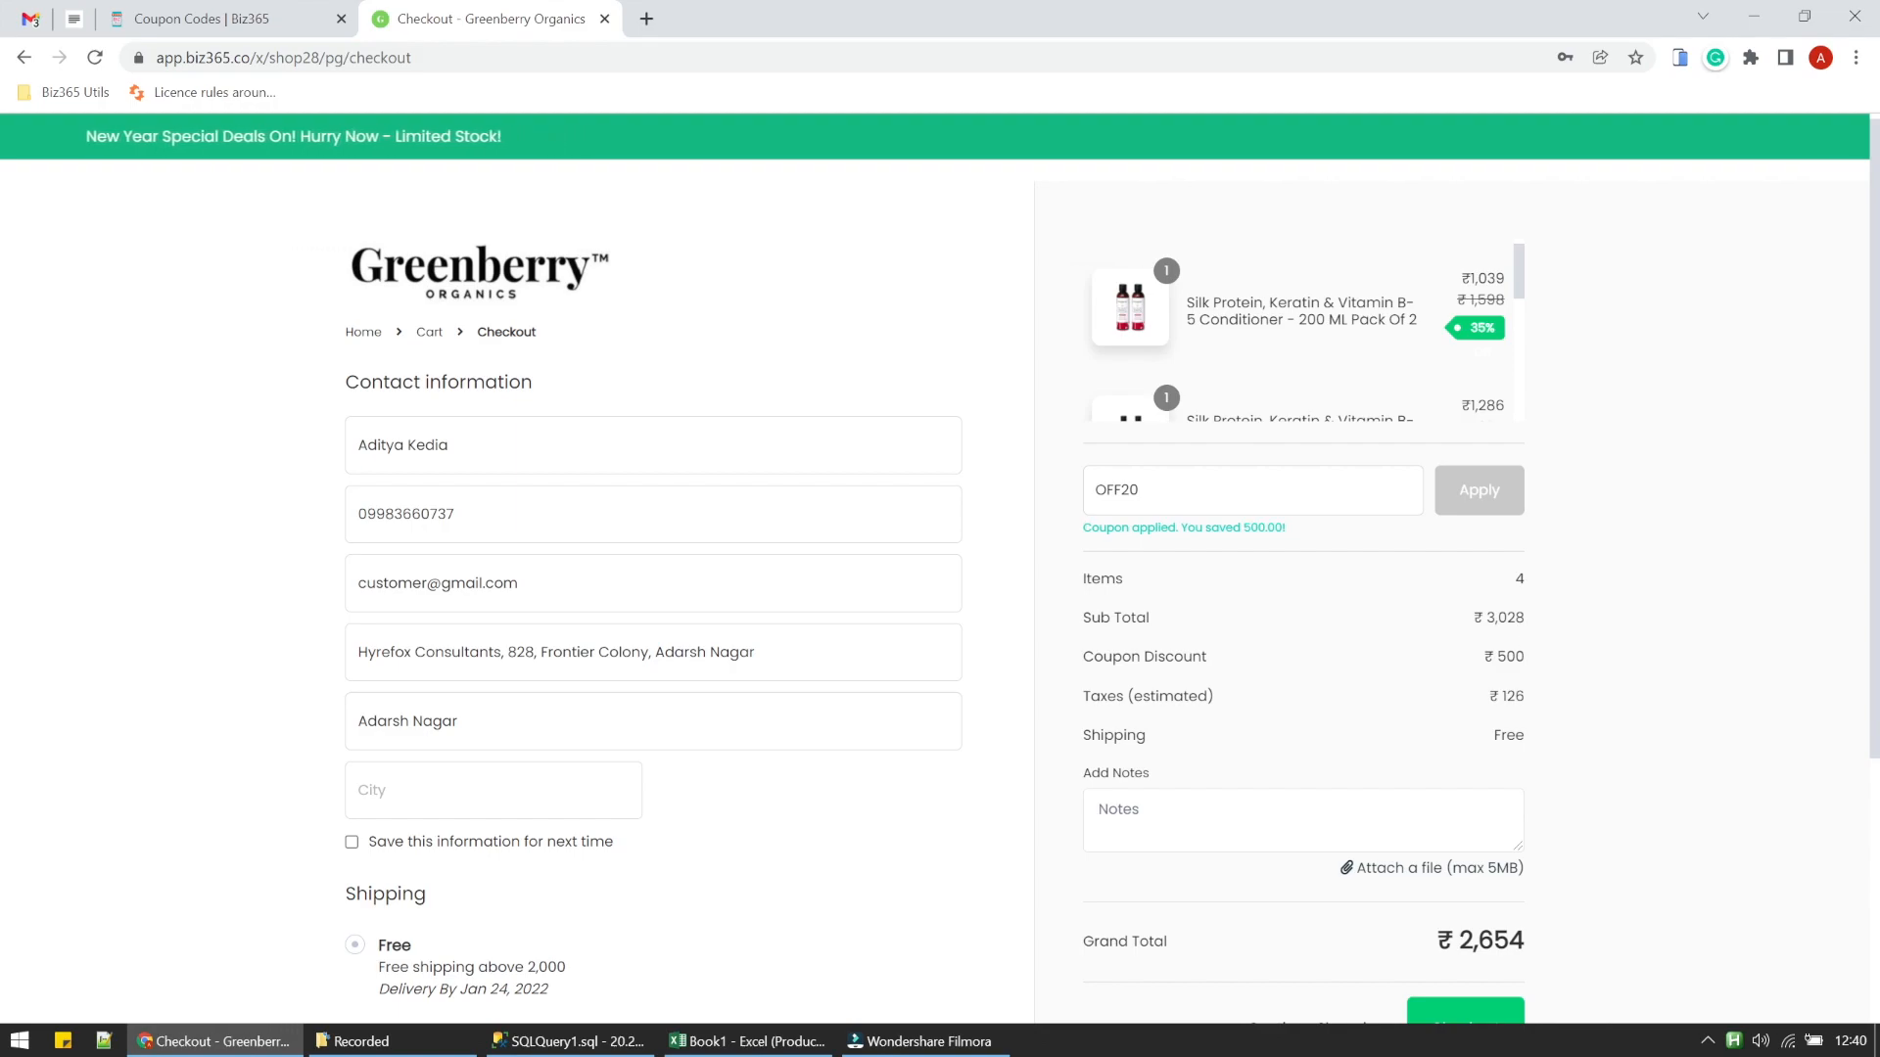
left_click_drag(1483, 617, 1532, 624)
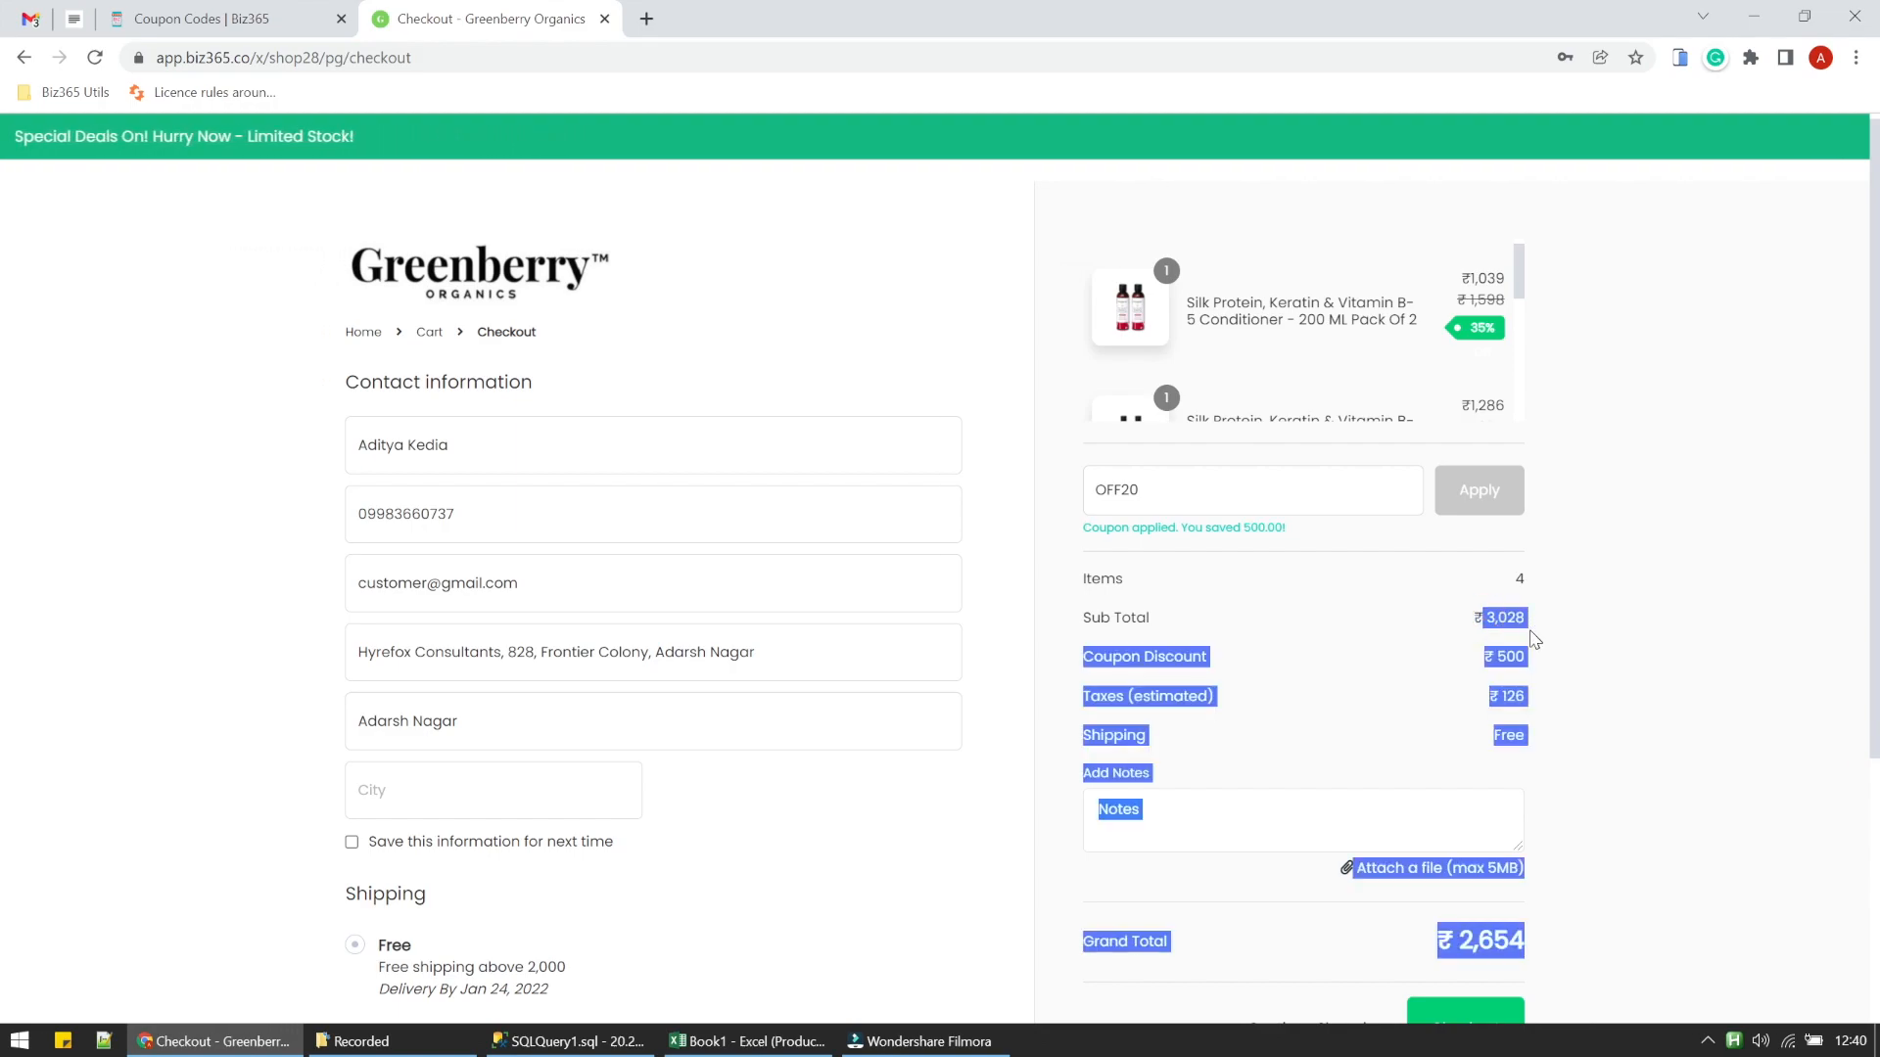
left_click(1532, 624)
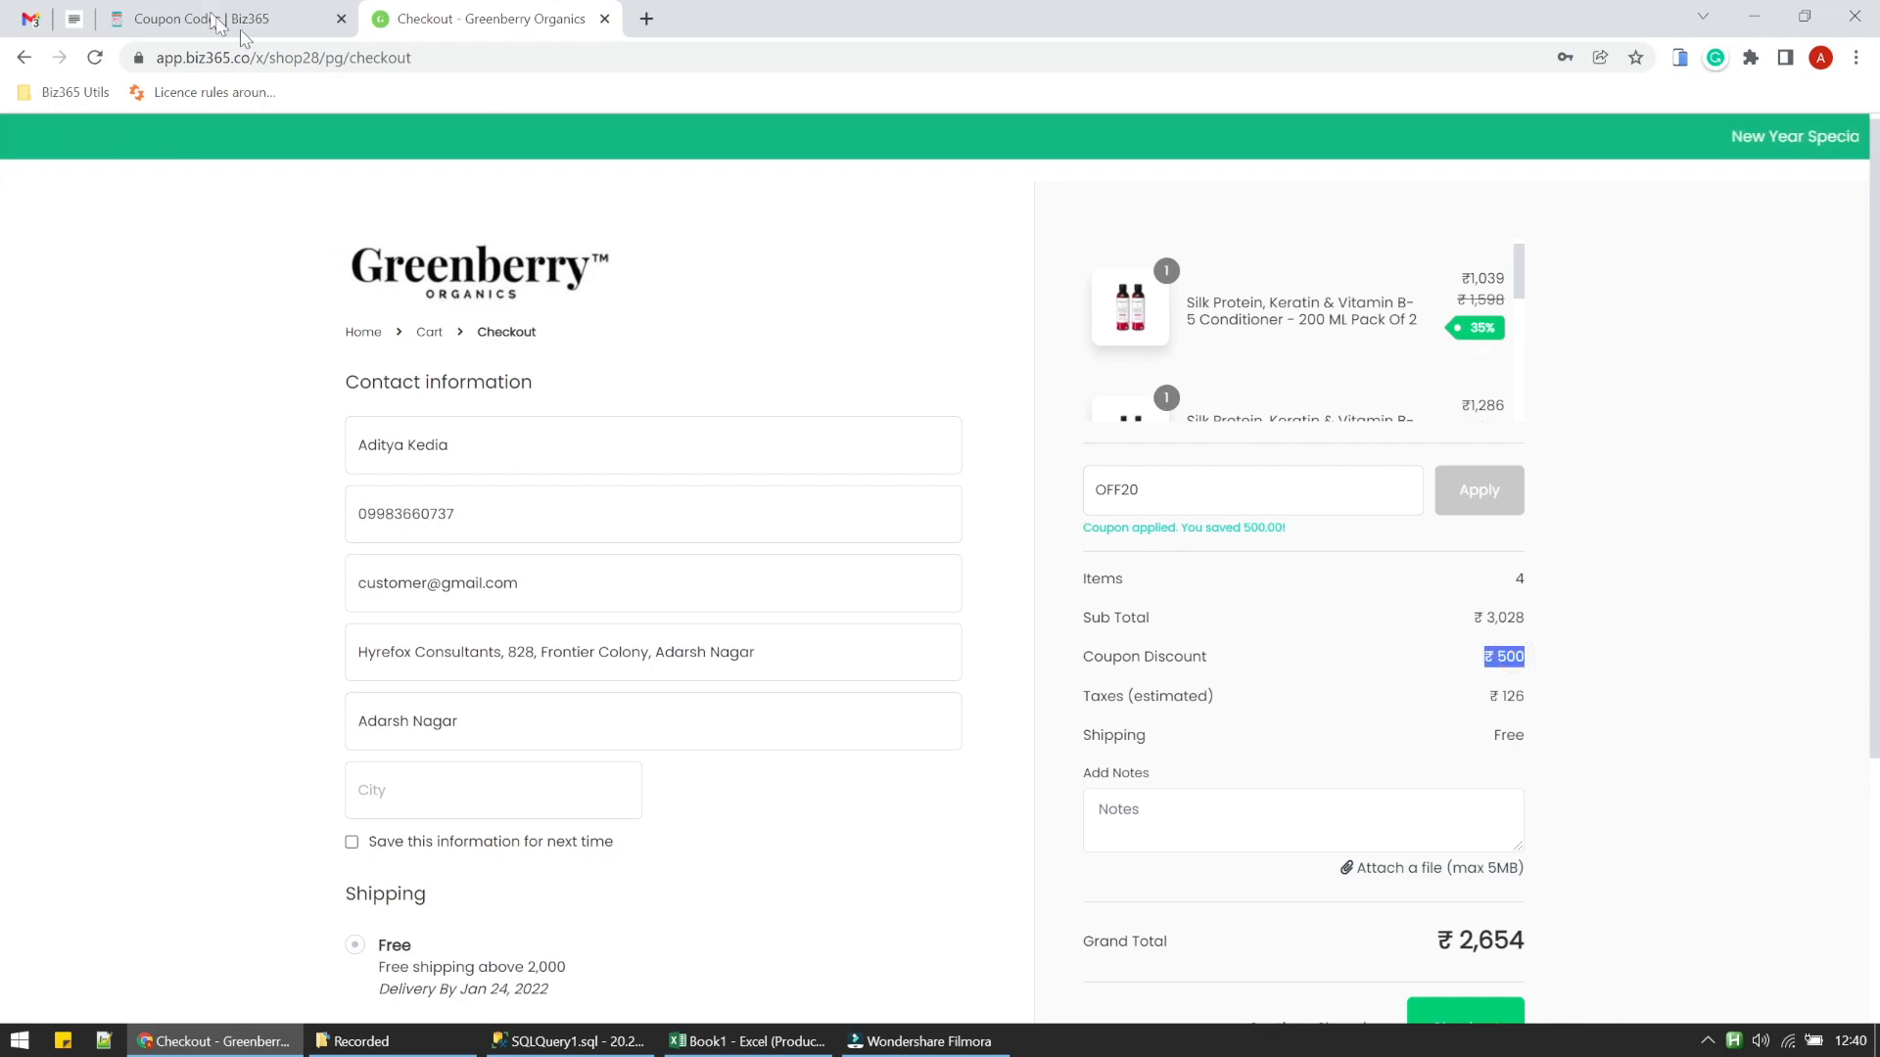
- In the cart, remove the conditioner two-pack, raise the single 200 ML shampoo's quantity to 2, and return to checkout
left_click(430, 334)
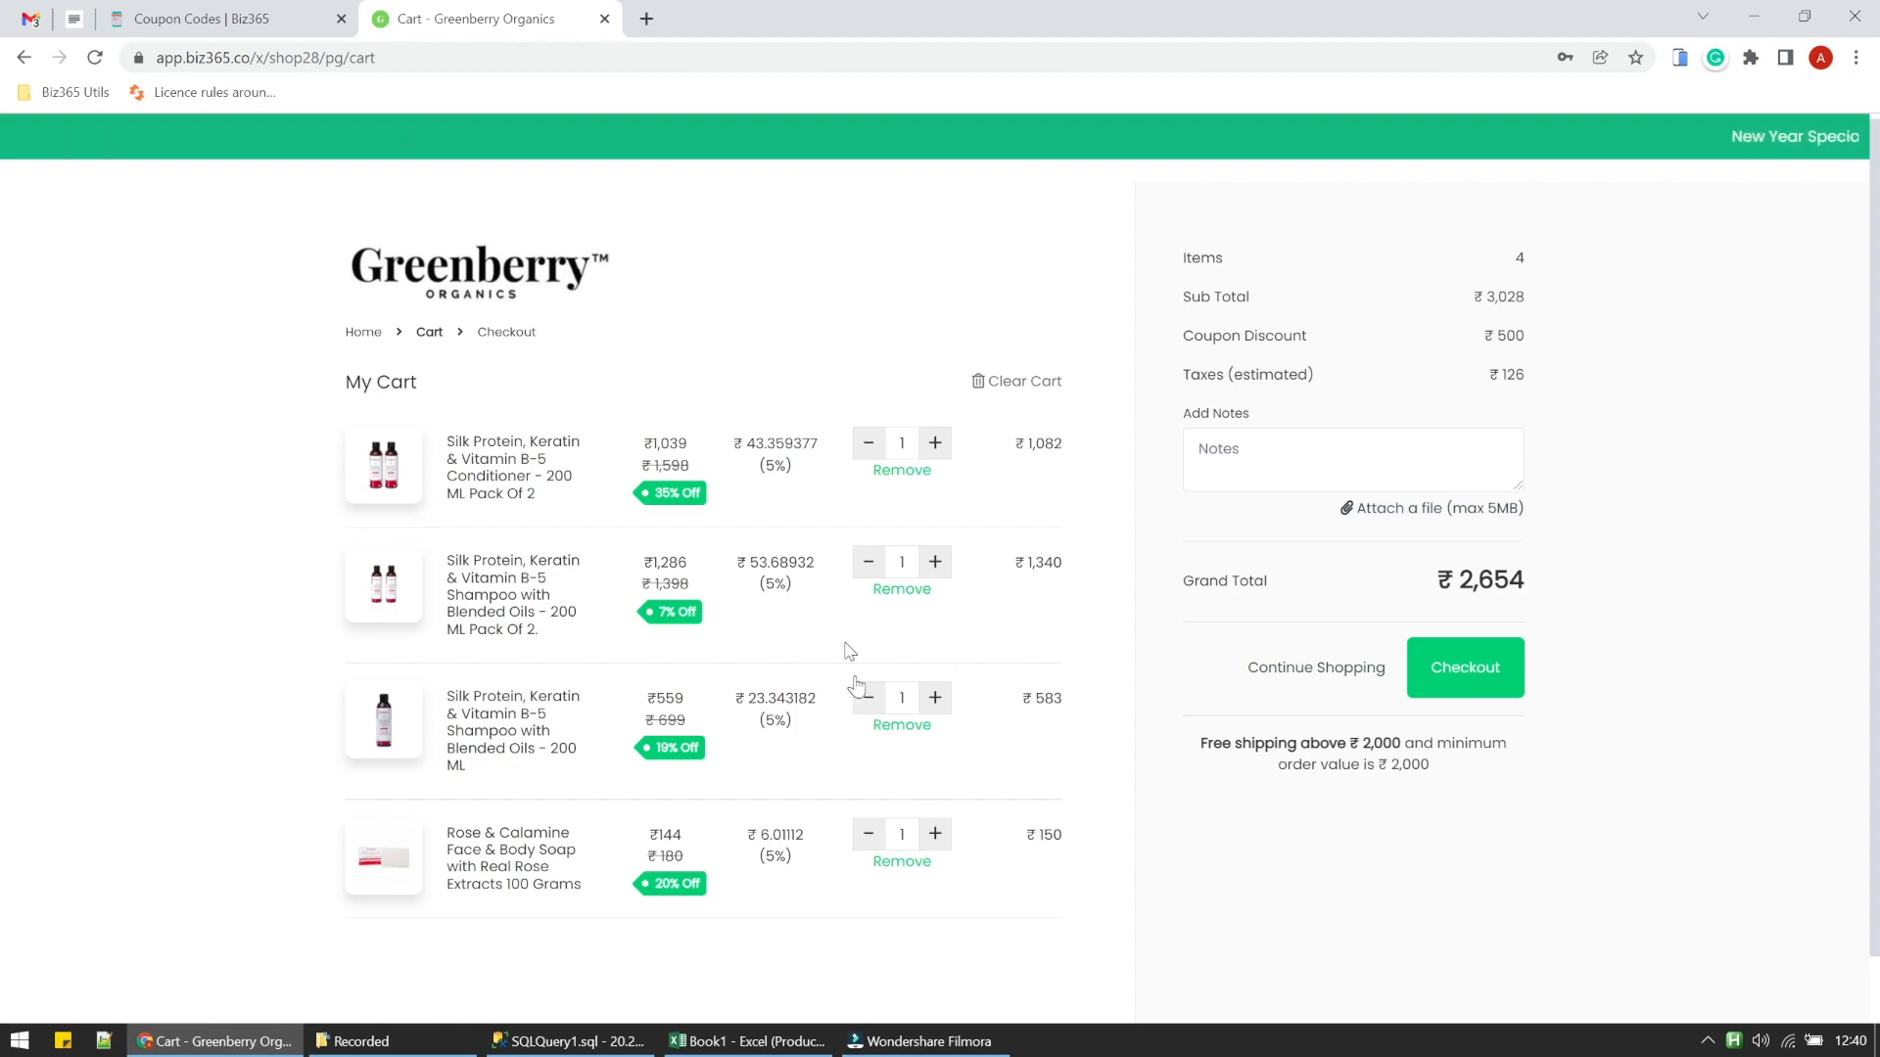
left_click(866, 441)
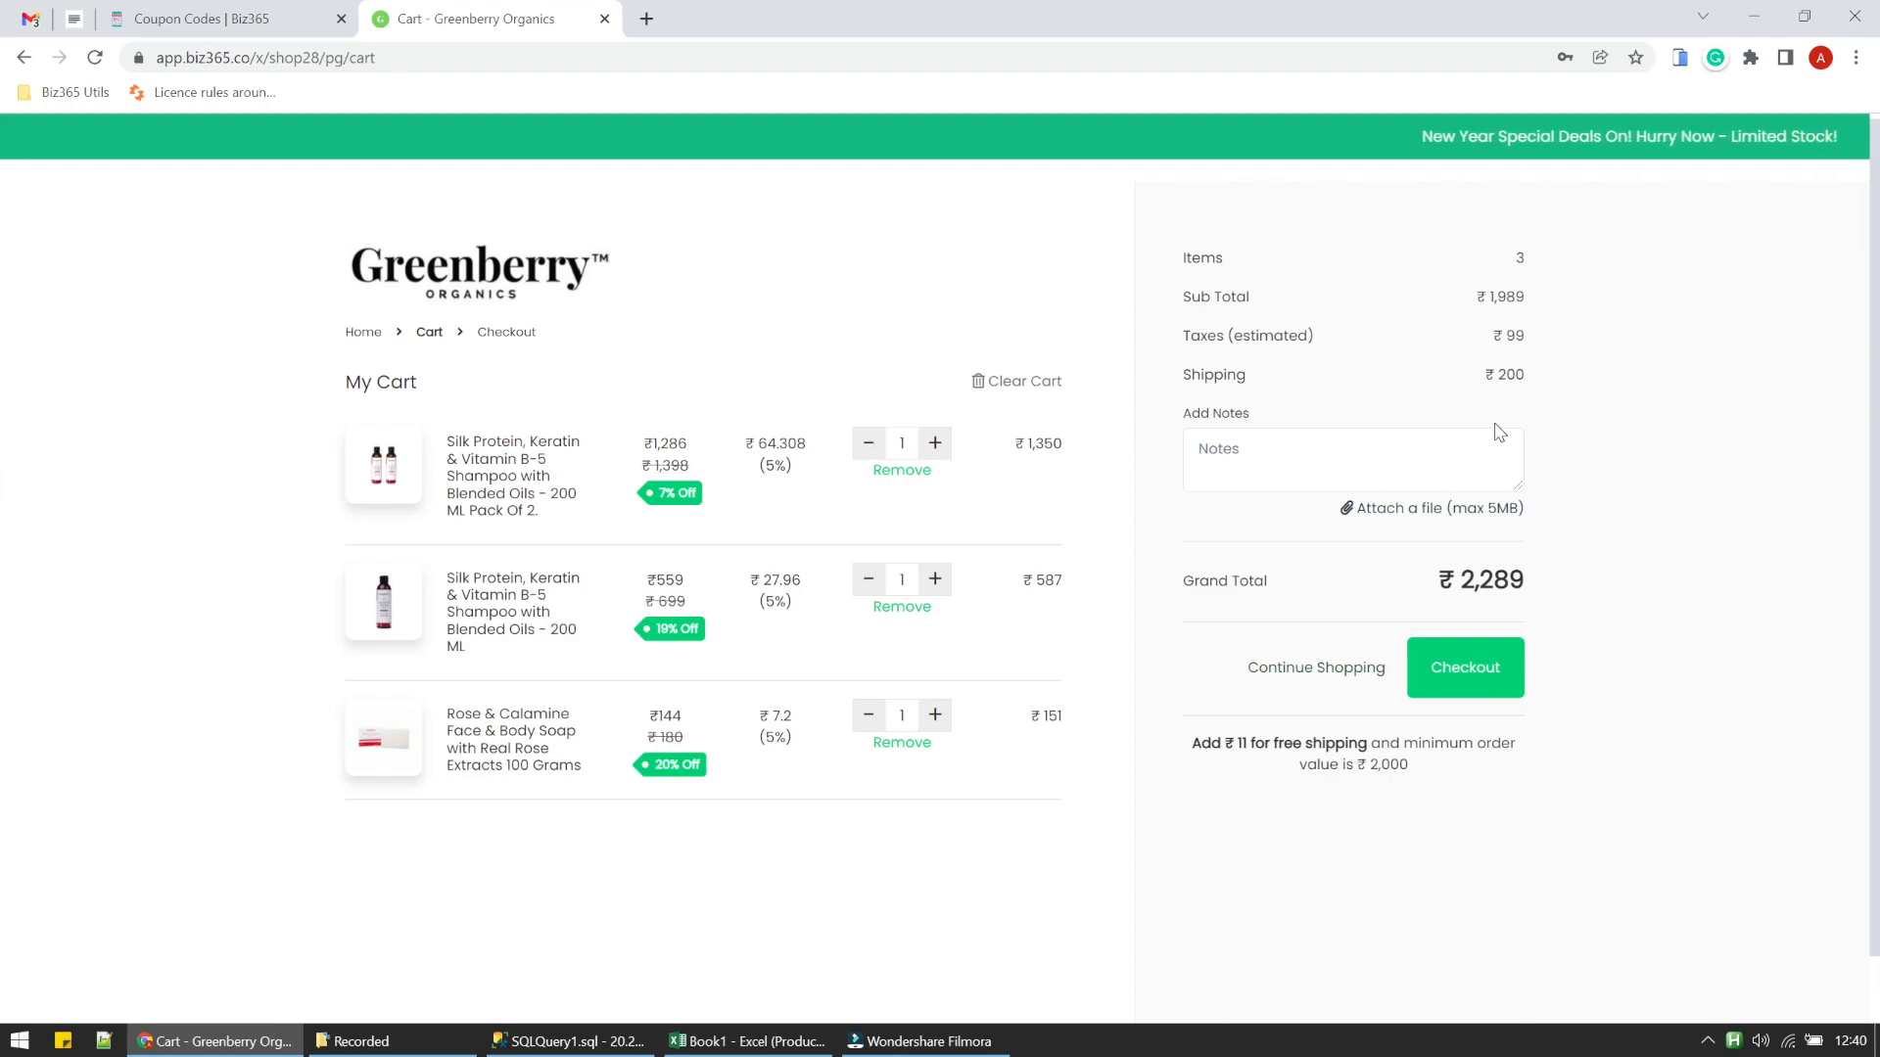
left_click(1491, 673)
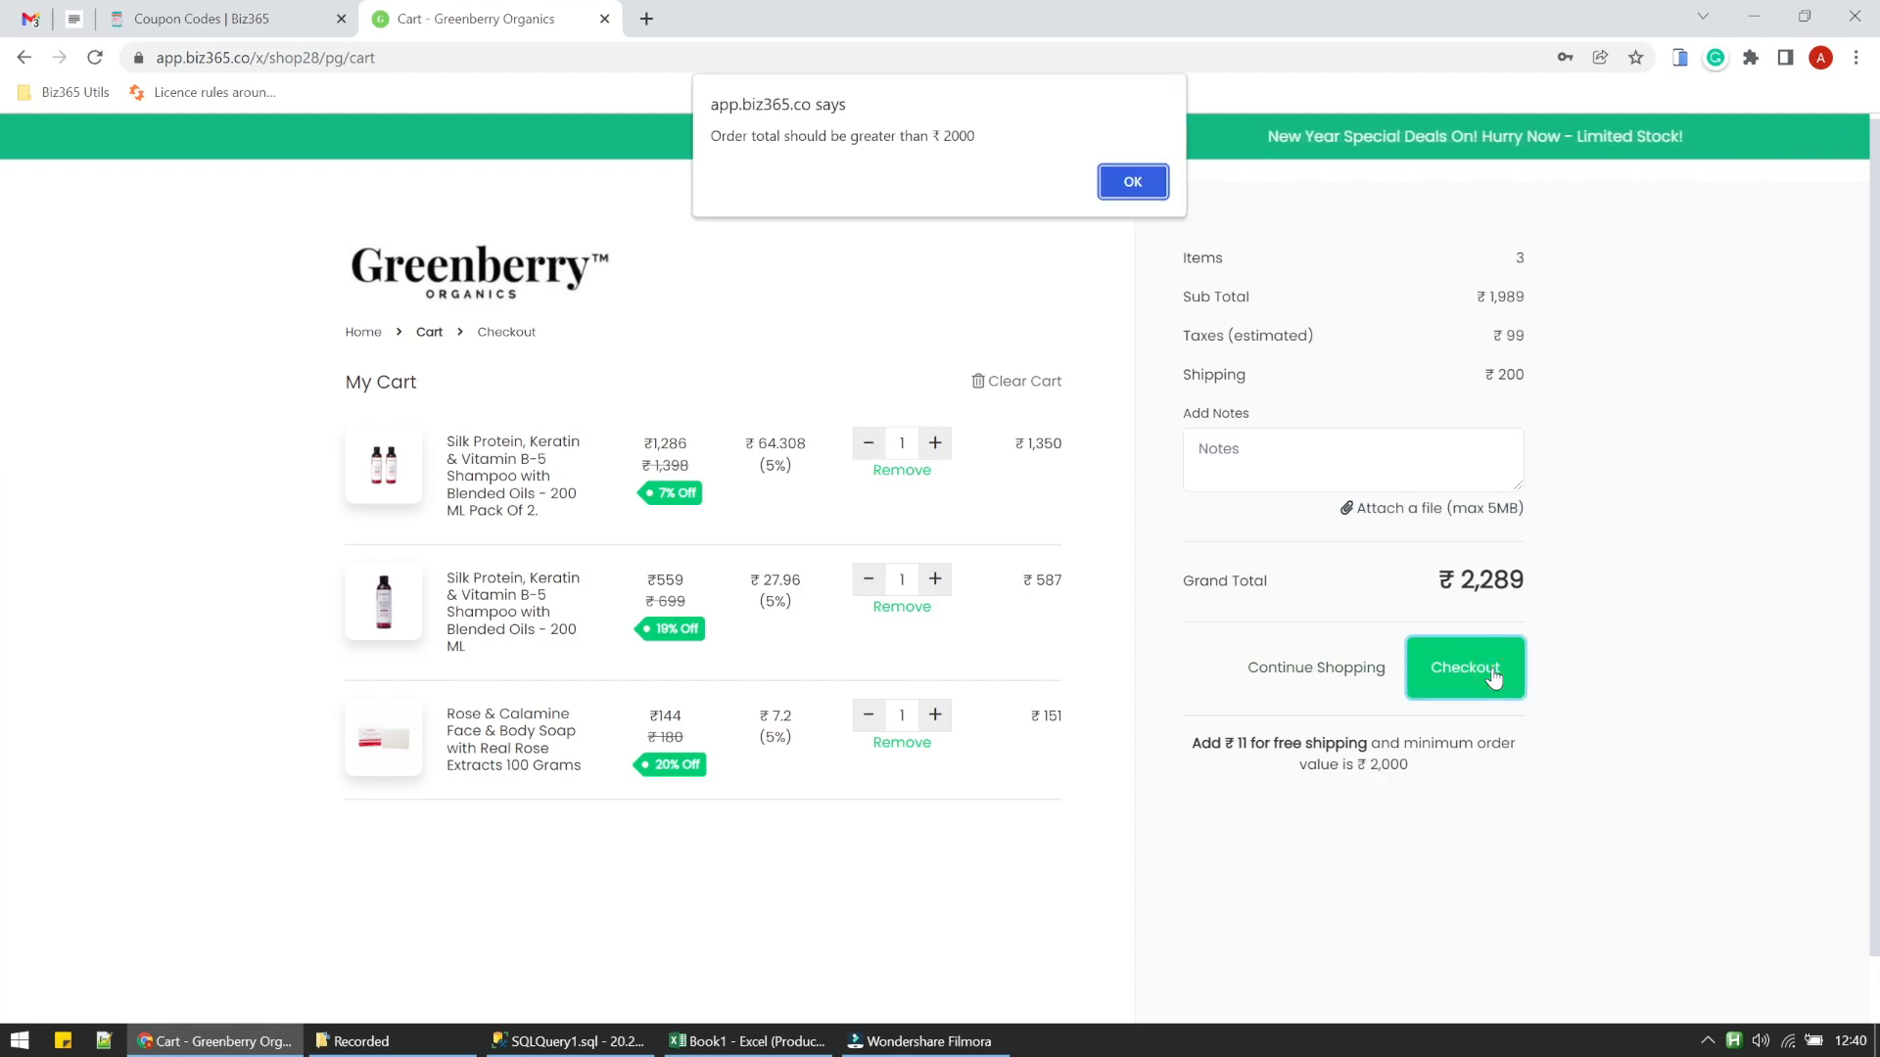
left_click(1135, 182)
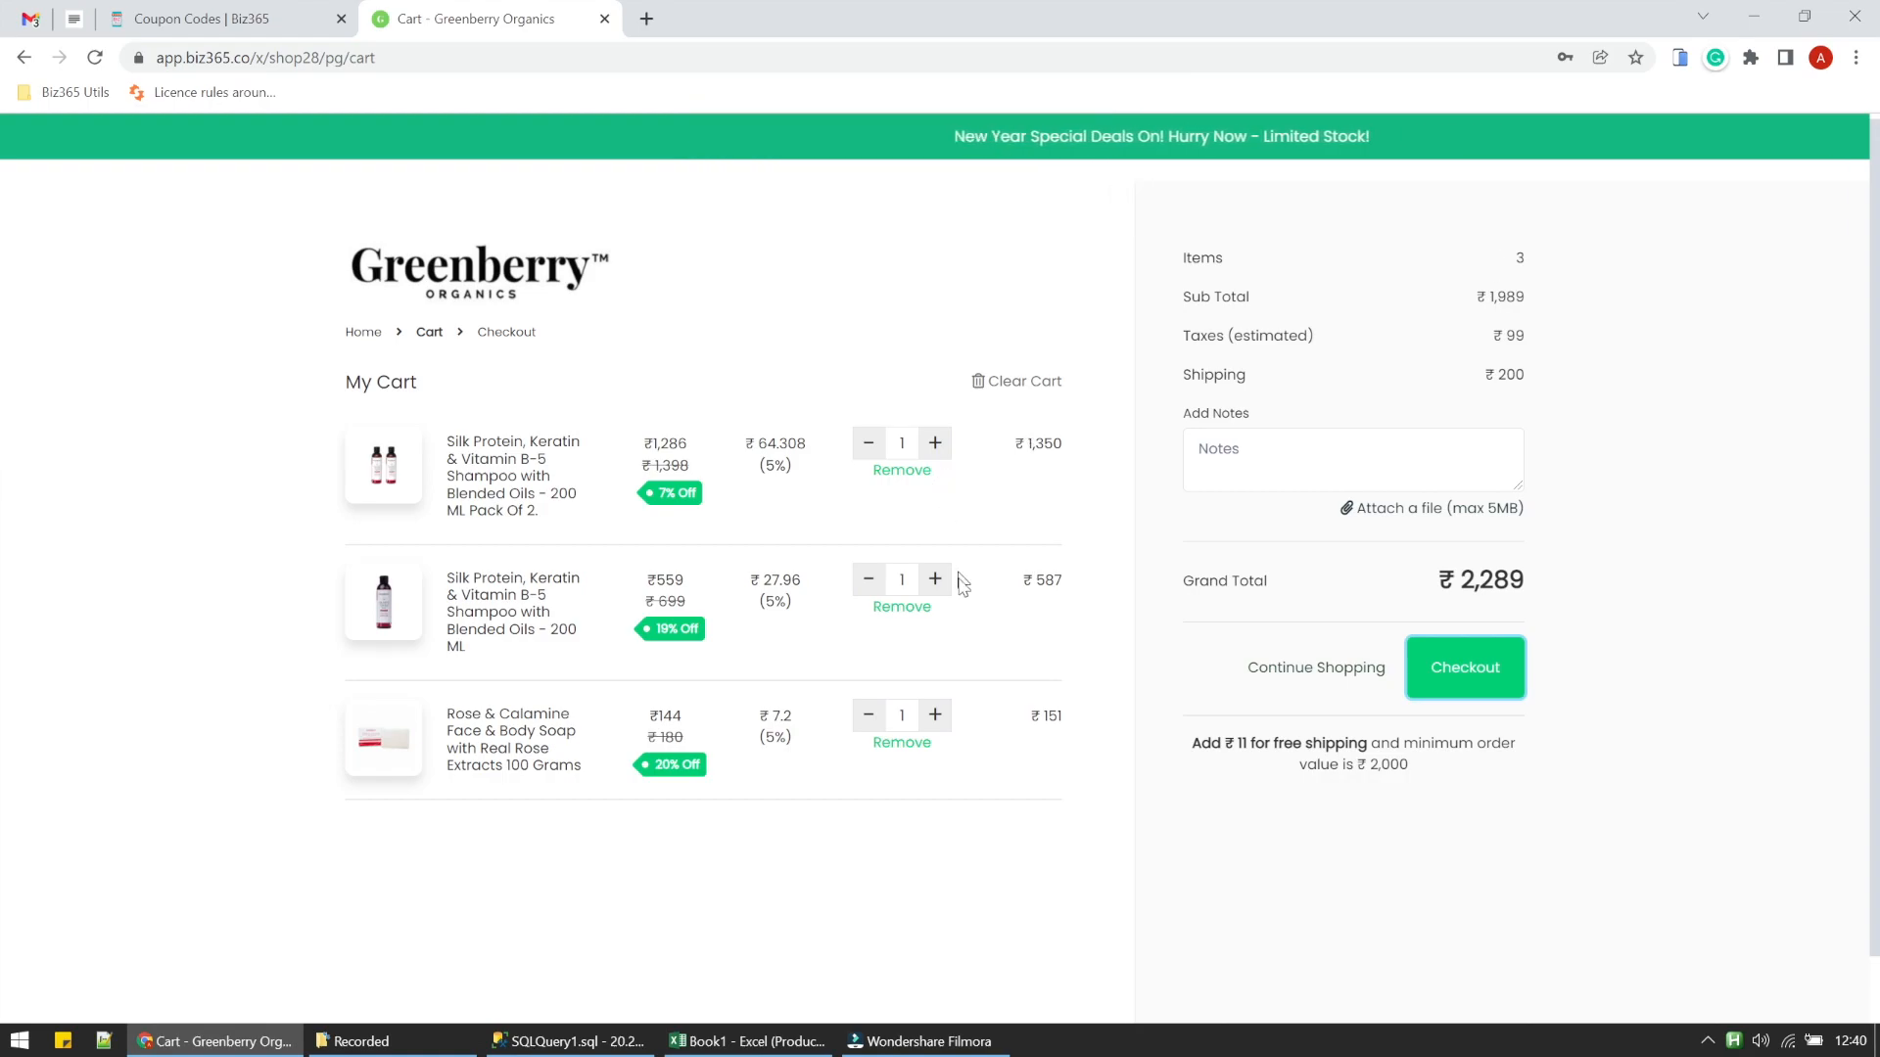
left_click(935, 579)
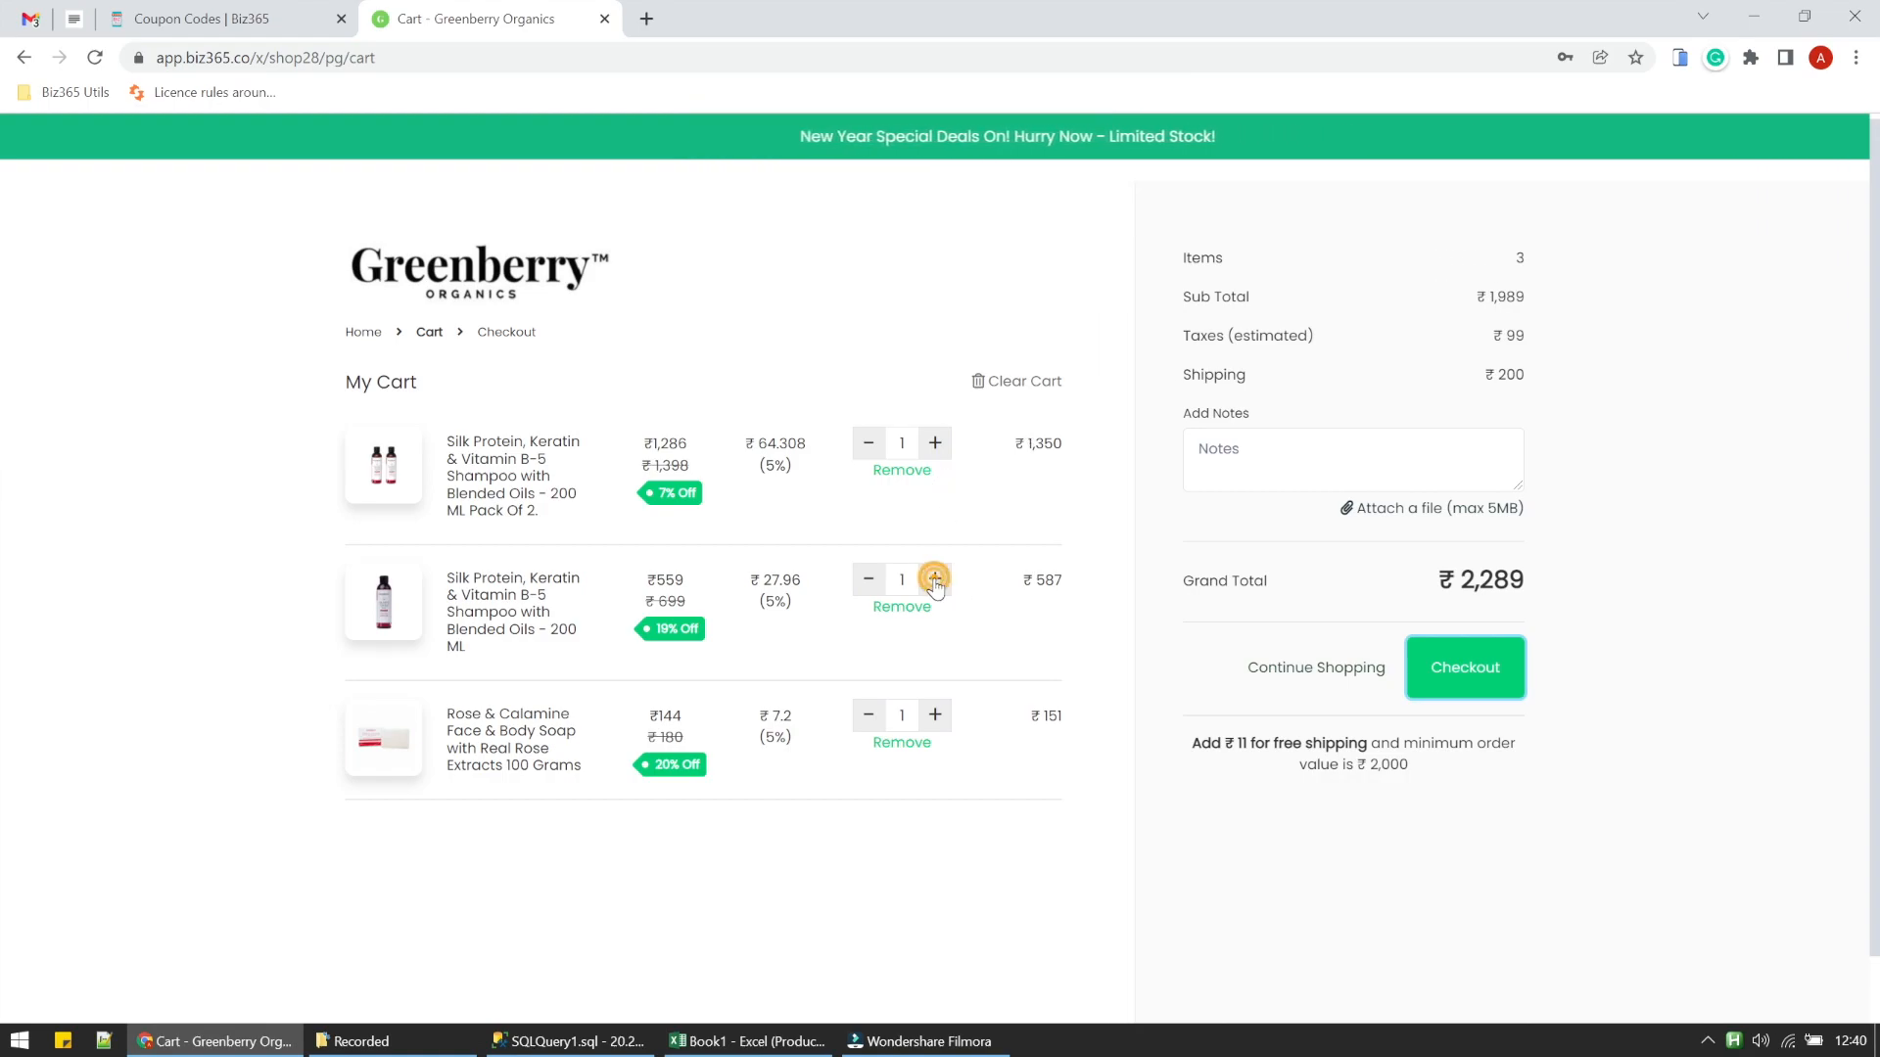
left_click(1443, 636)
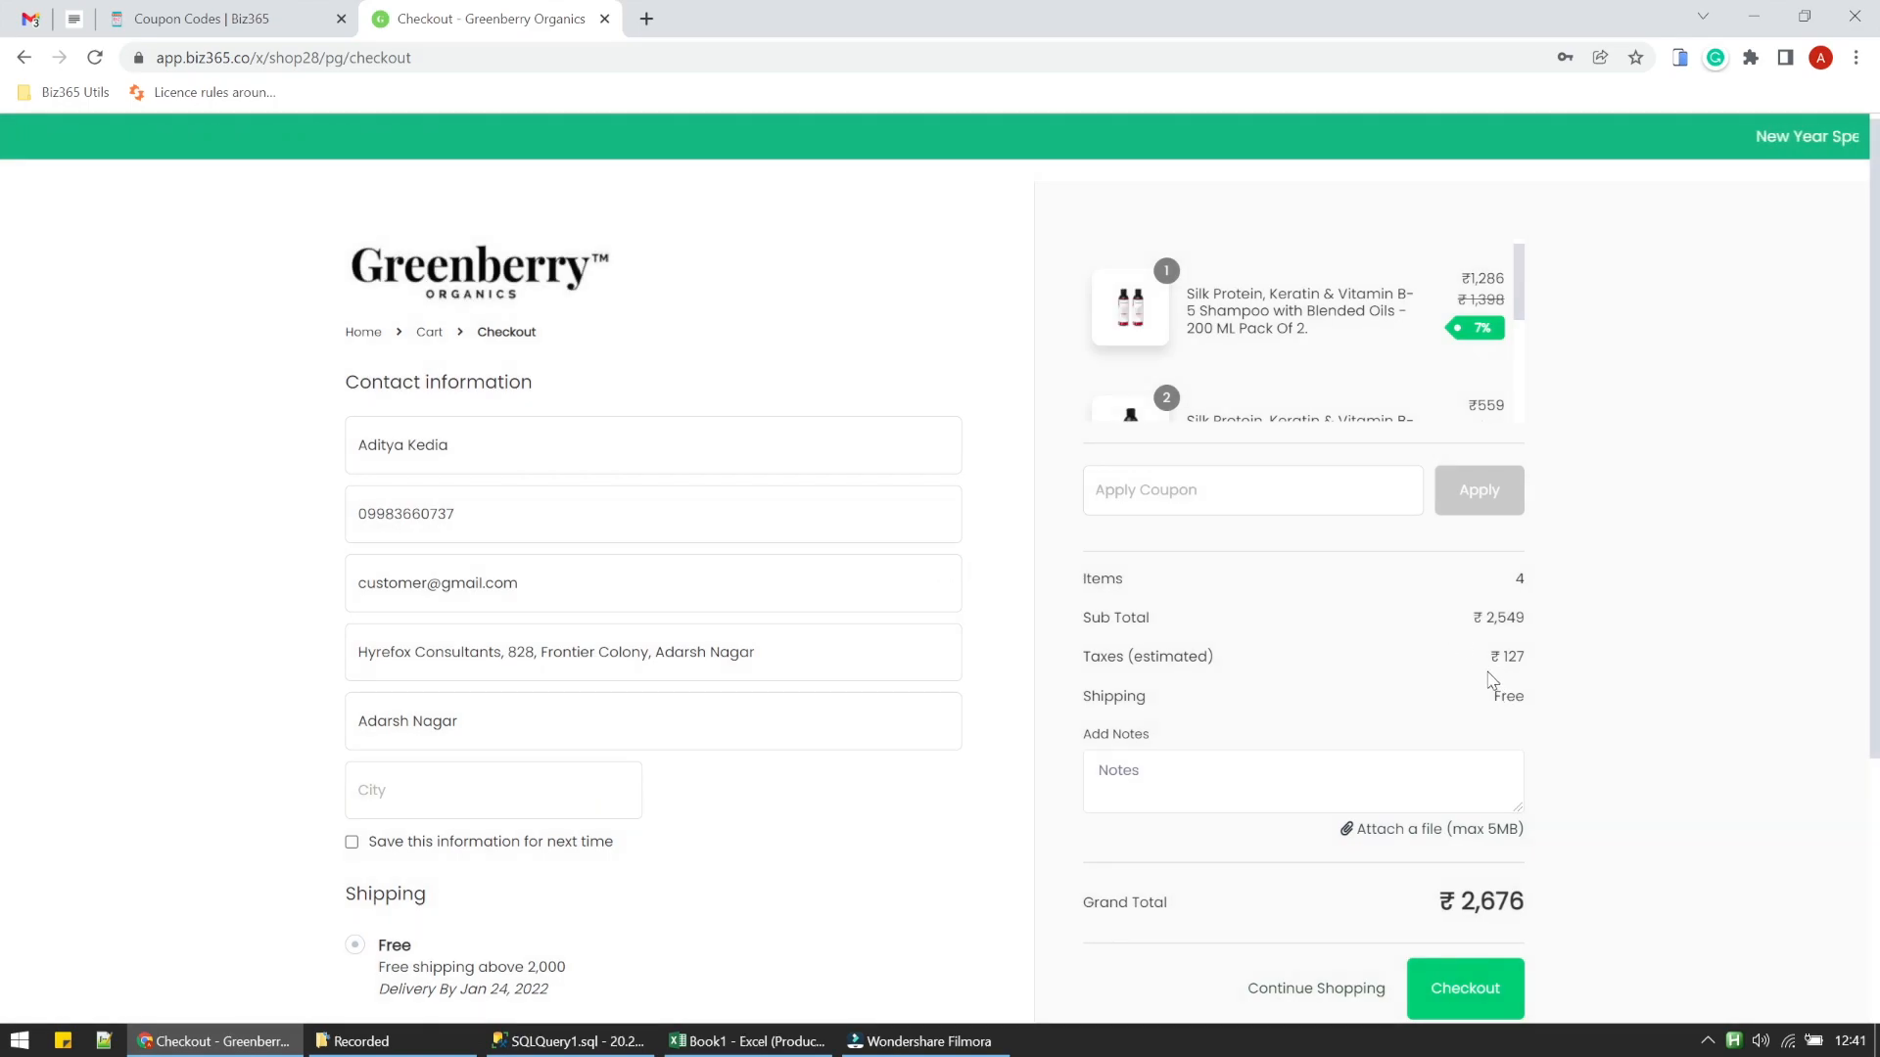
- Apply the coupon code OFF20 to the updated order and check the discount it gives
left_click(1328, 473)
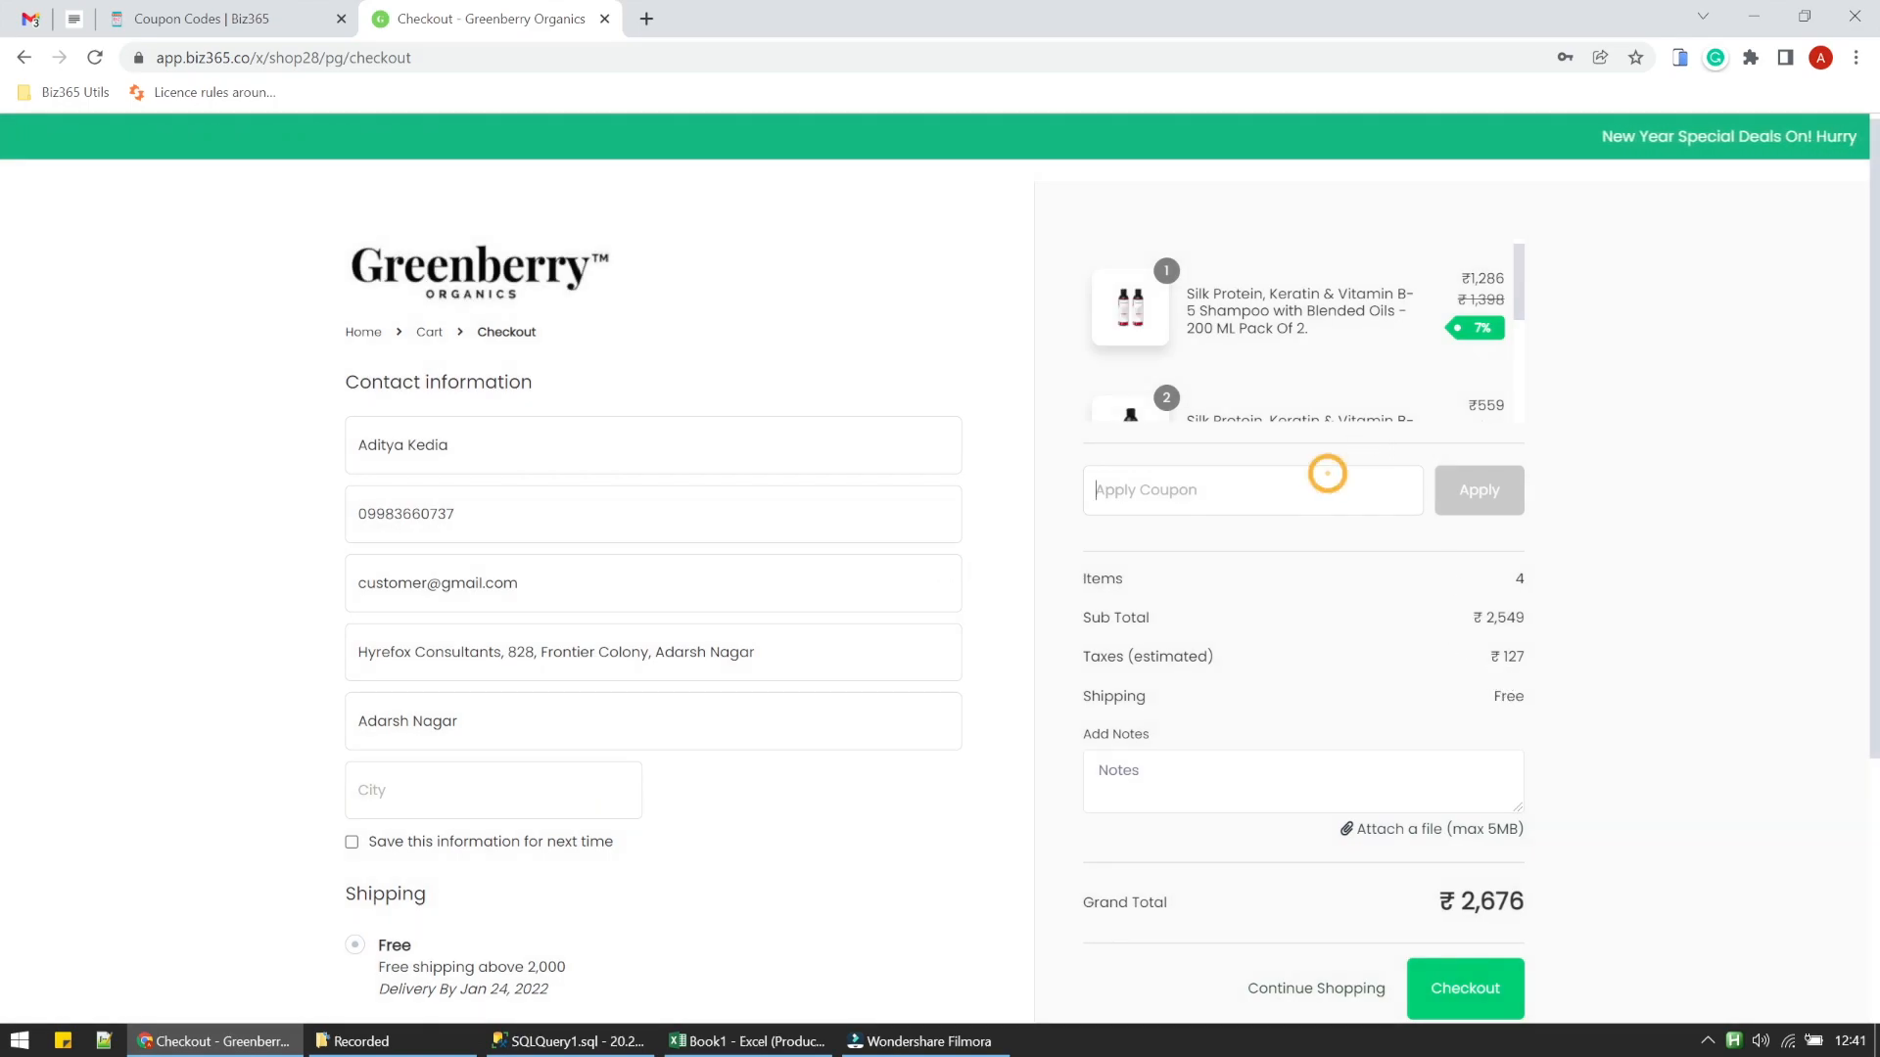
type("OFF")
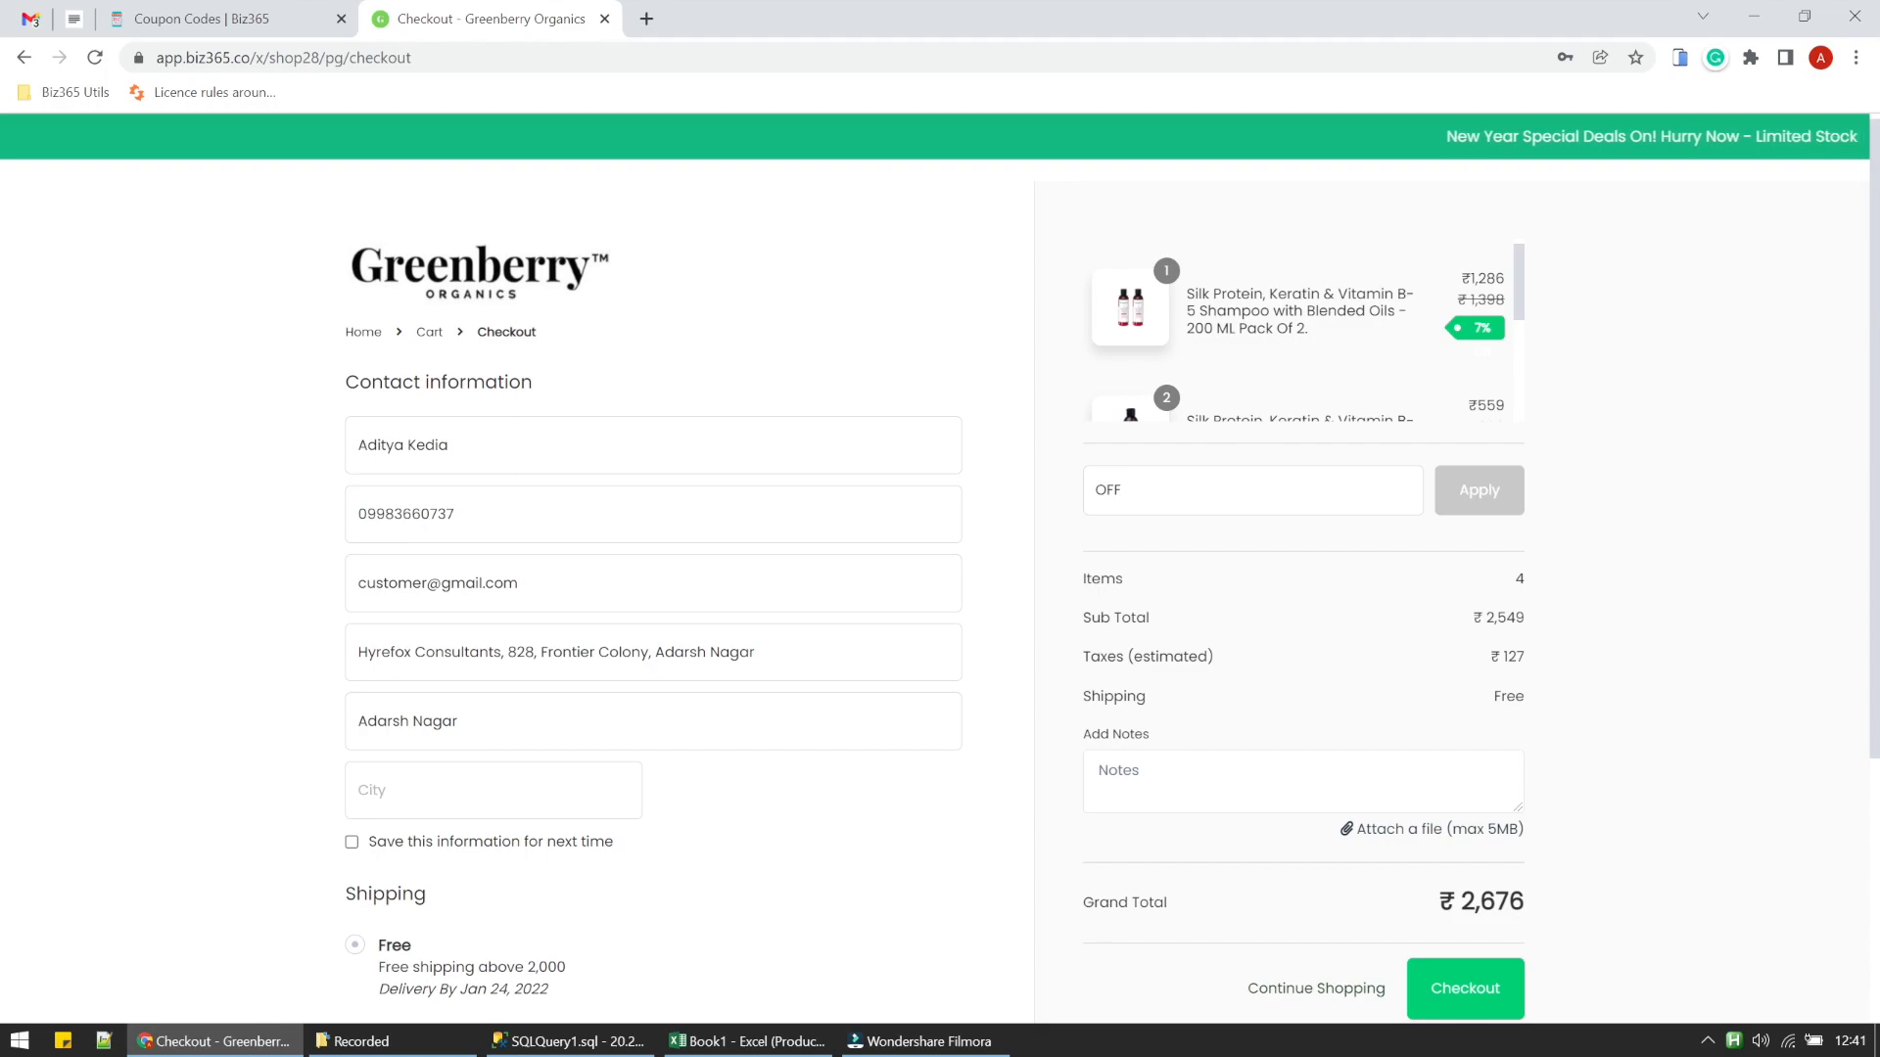
type("20")
left_click(1481, 505)
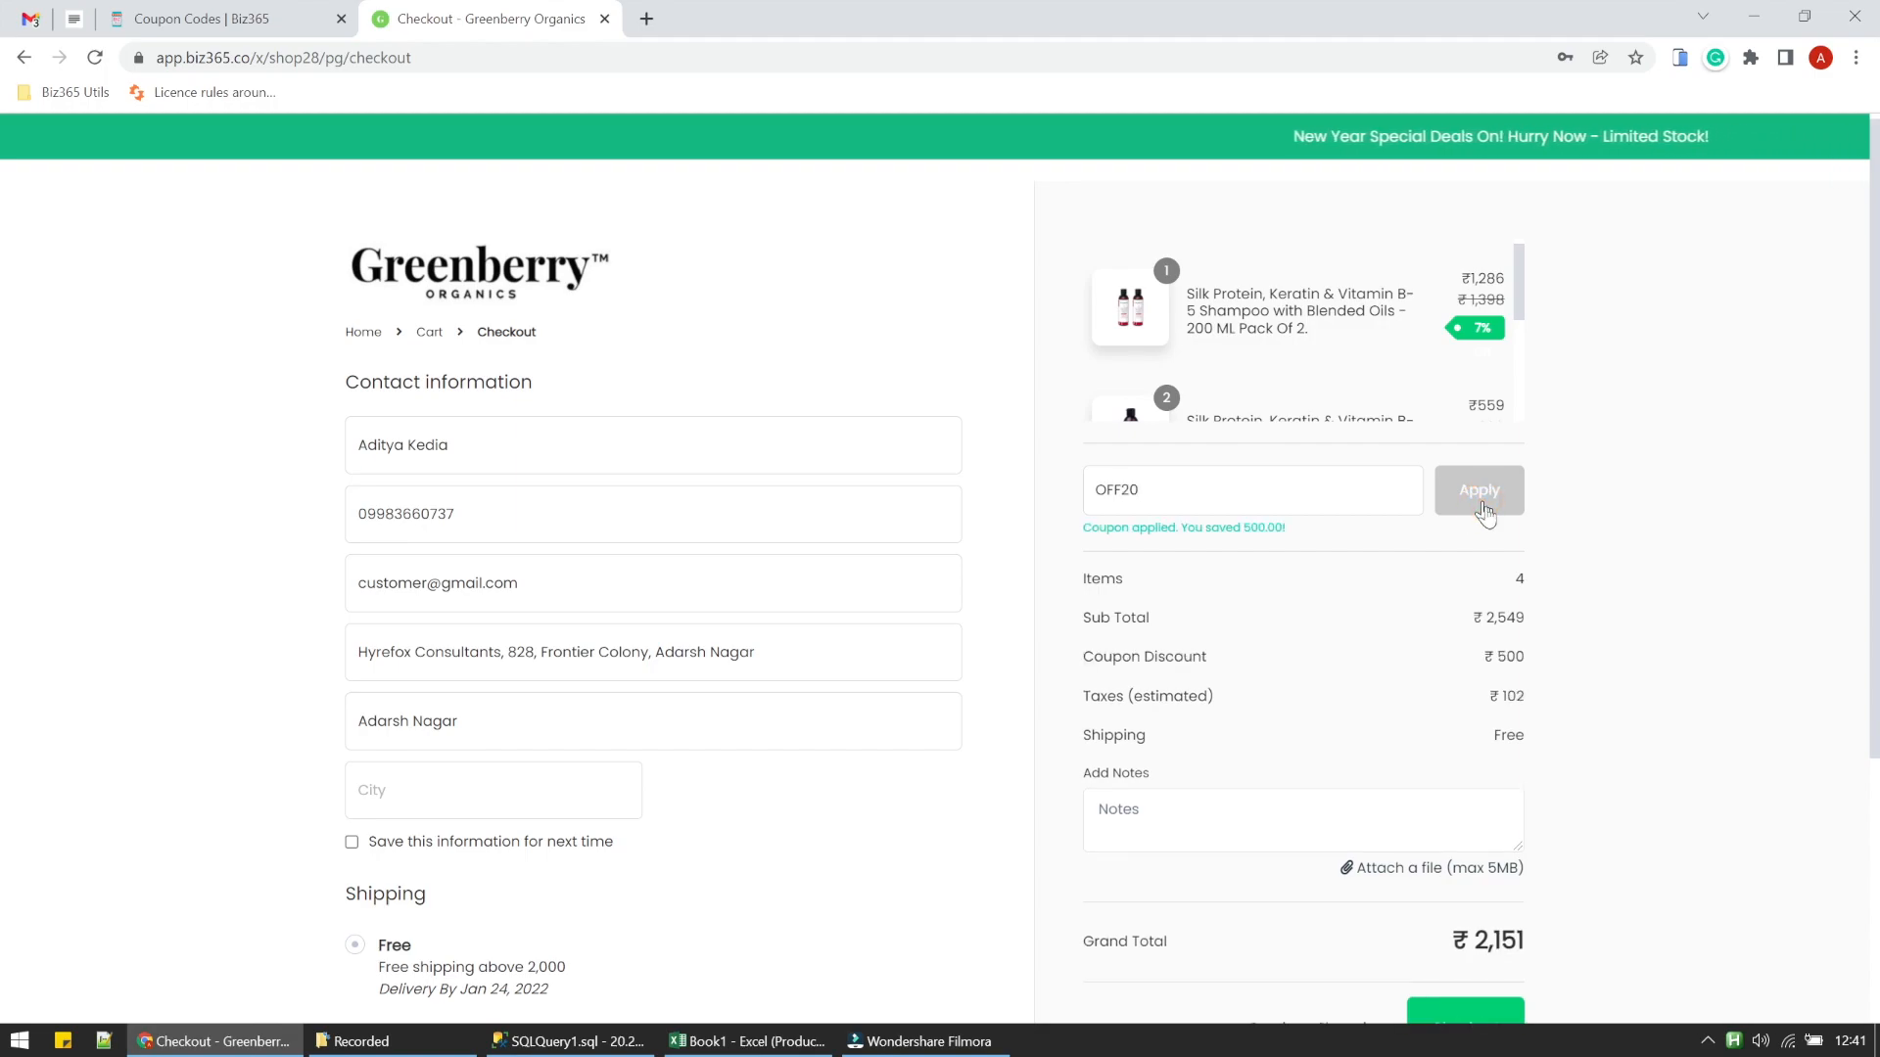
double_click(1486, 650)
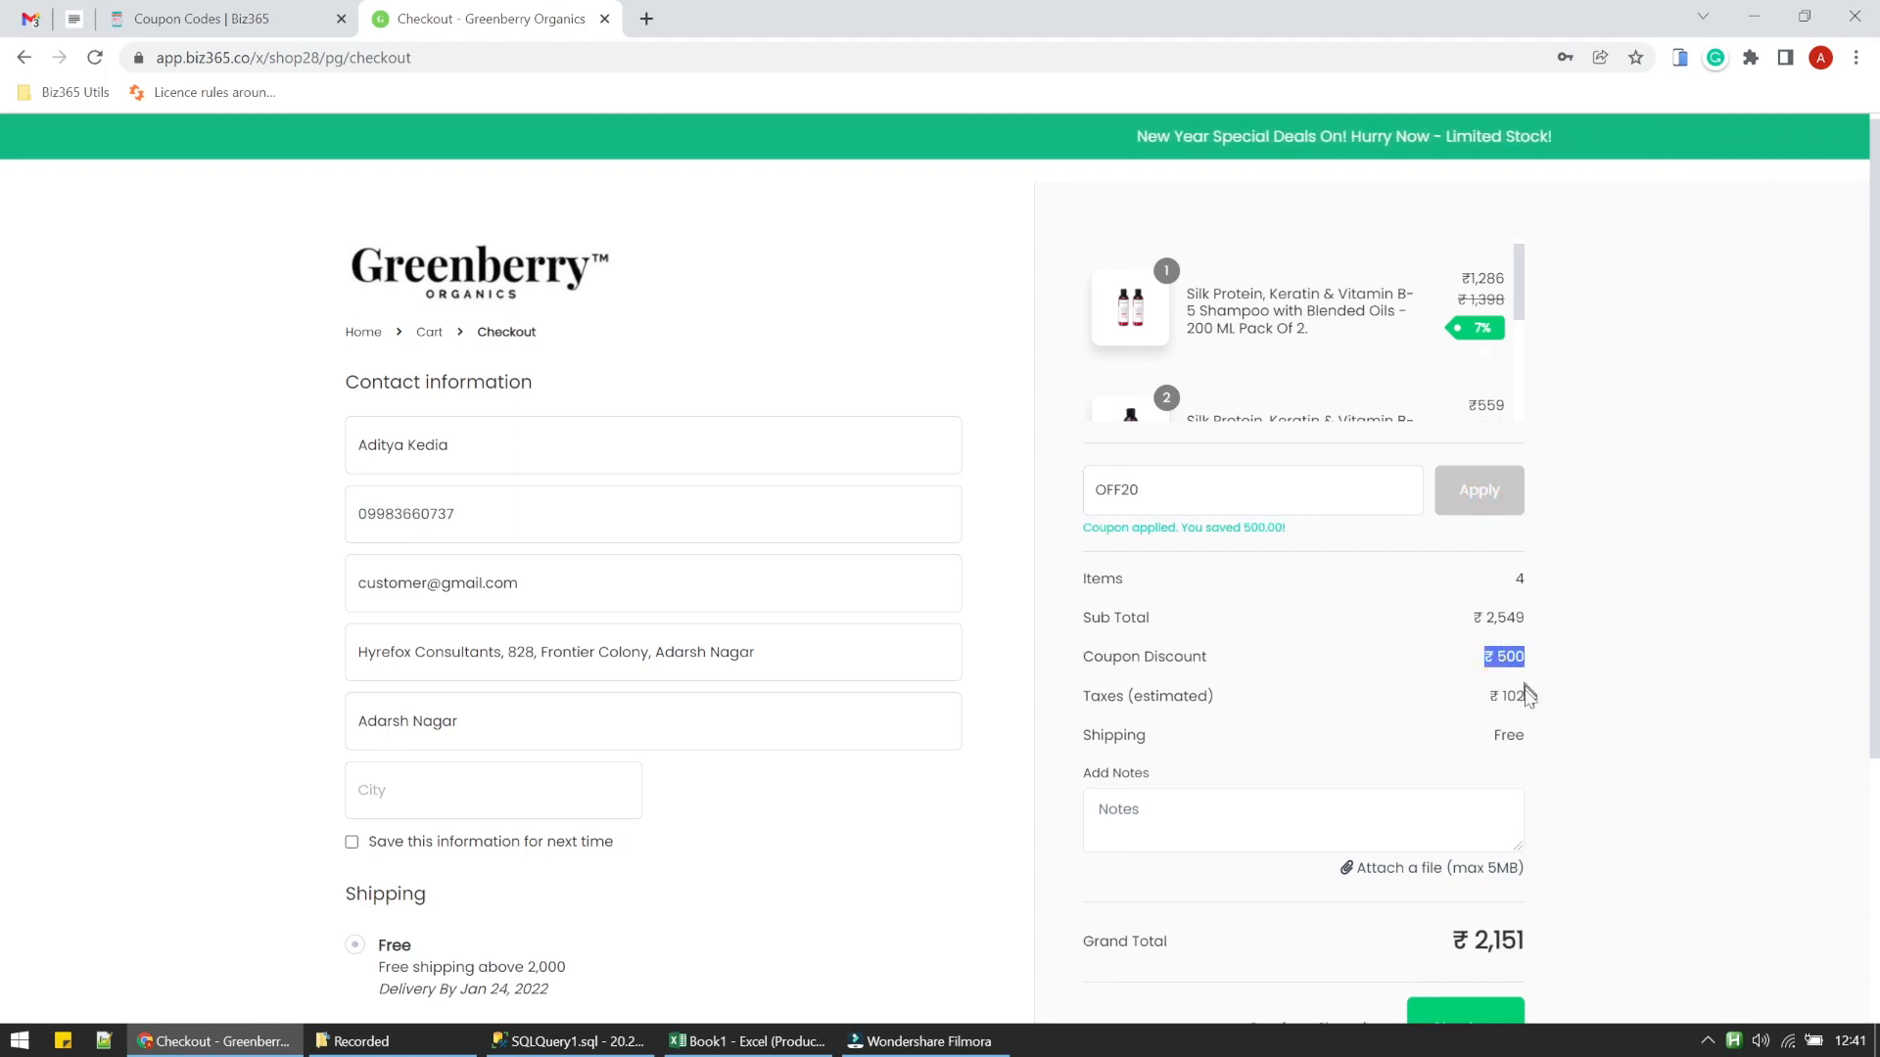
- Complete the customer's address with the saved details, place the order with Pay on Delivery (COD), and check its coupon discount
scroll(1527, 700, "down", 3)
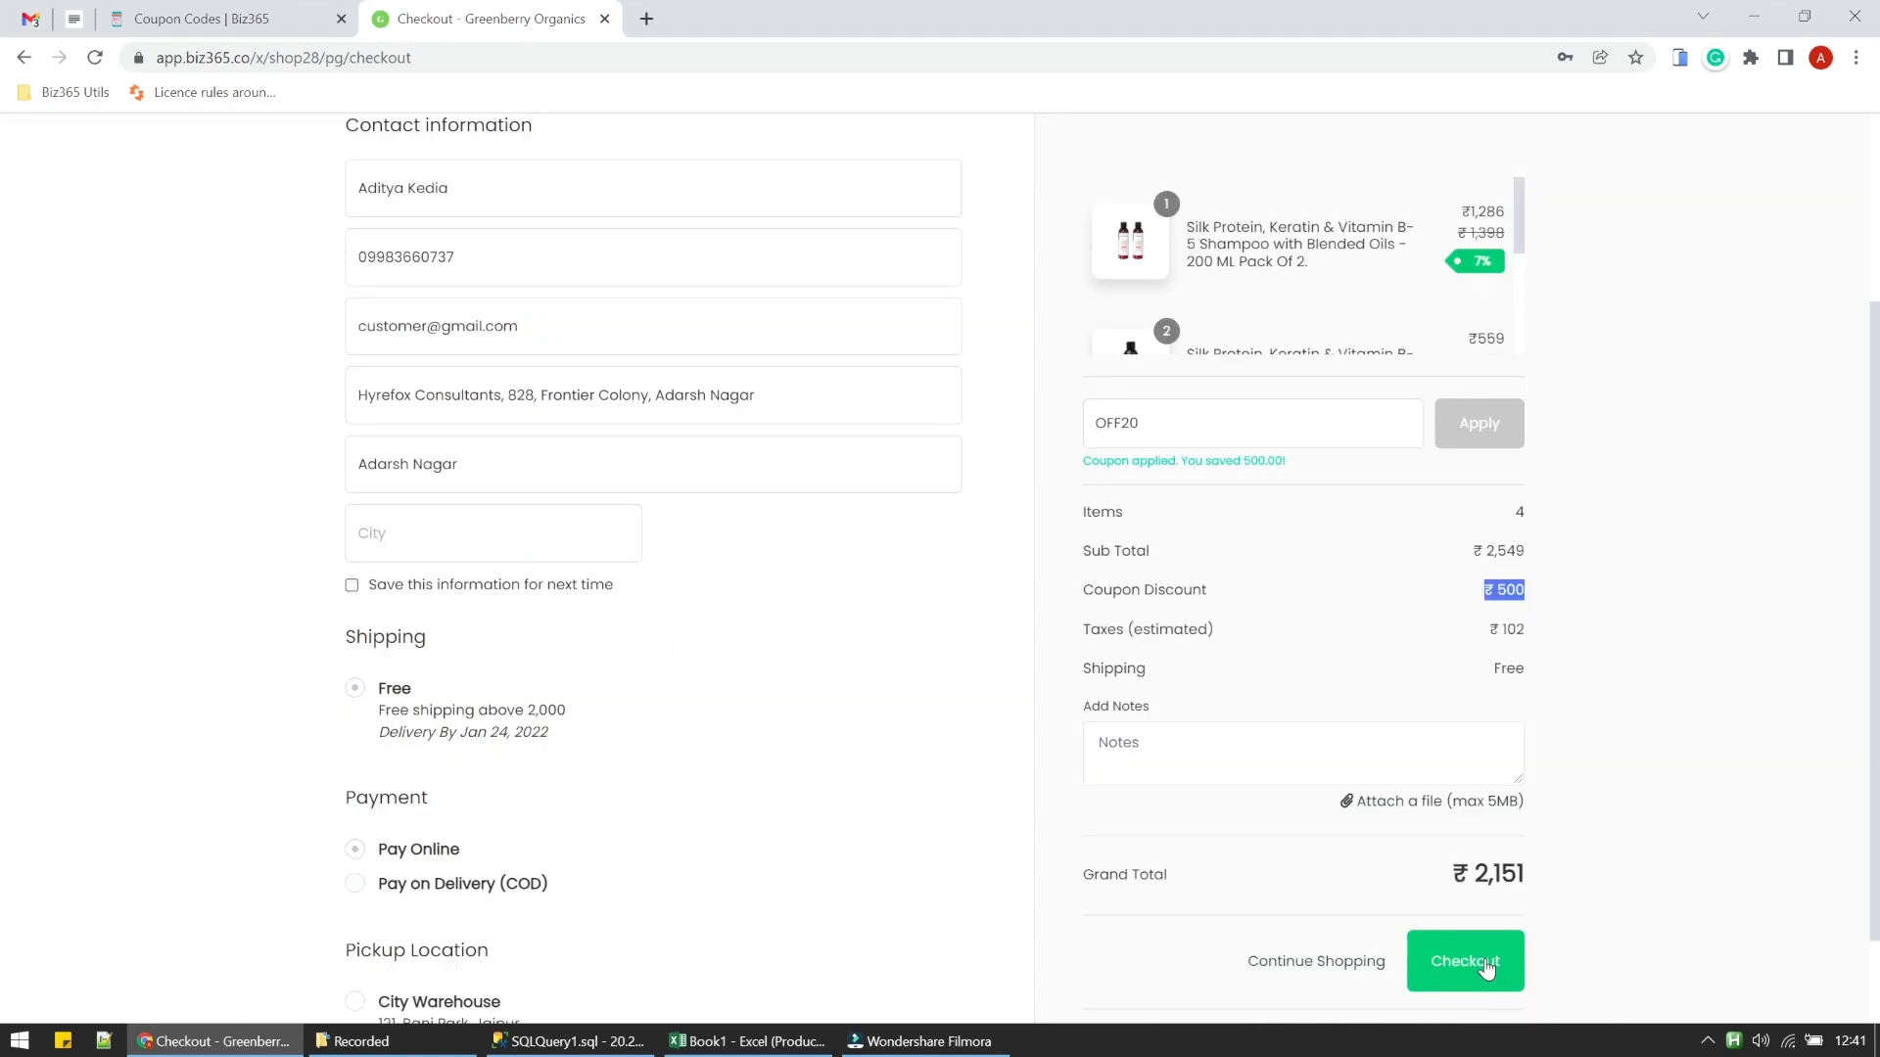
left_click(372, 532)
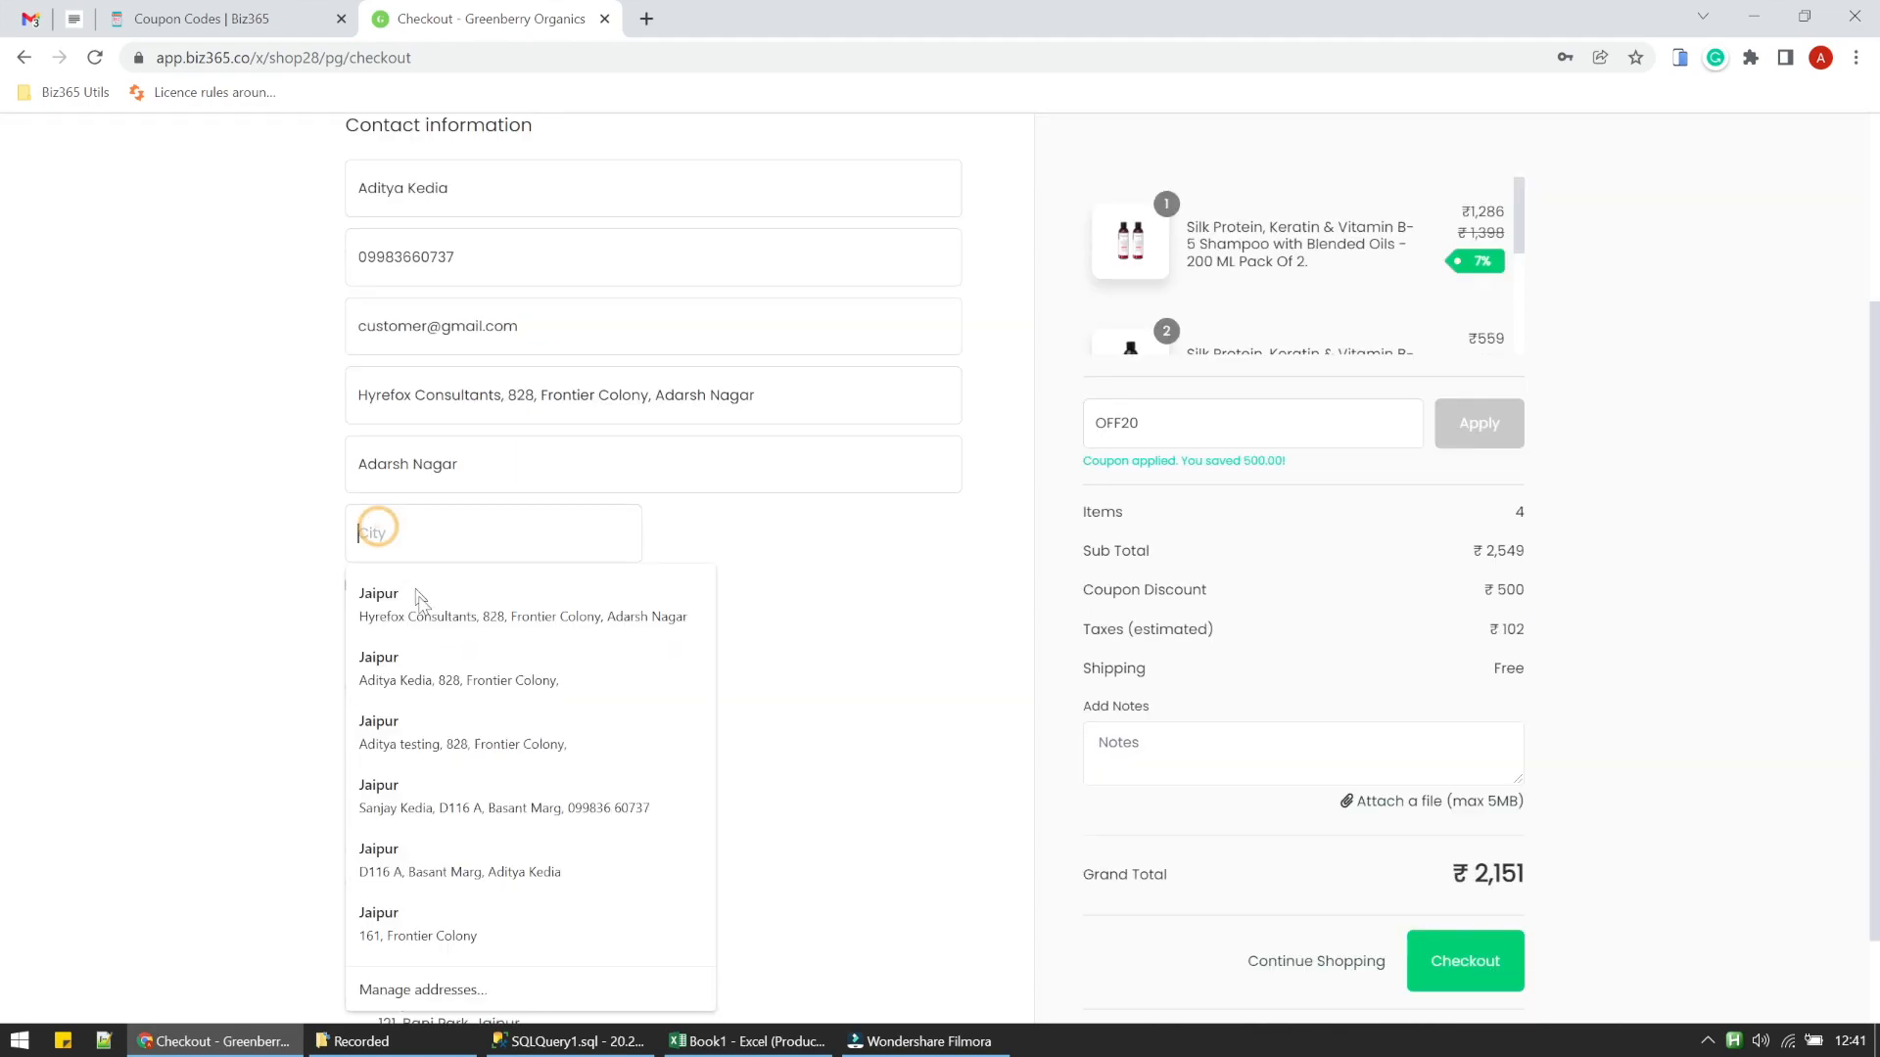
left_click(419, 602)
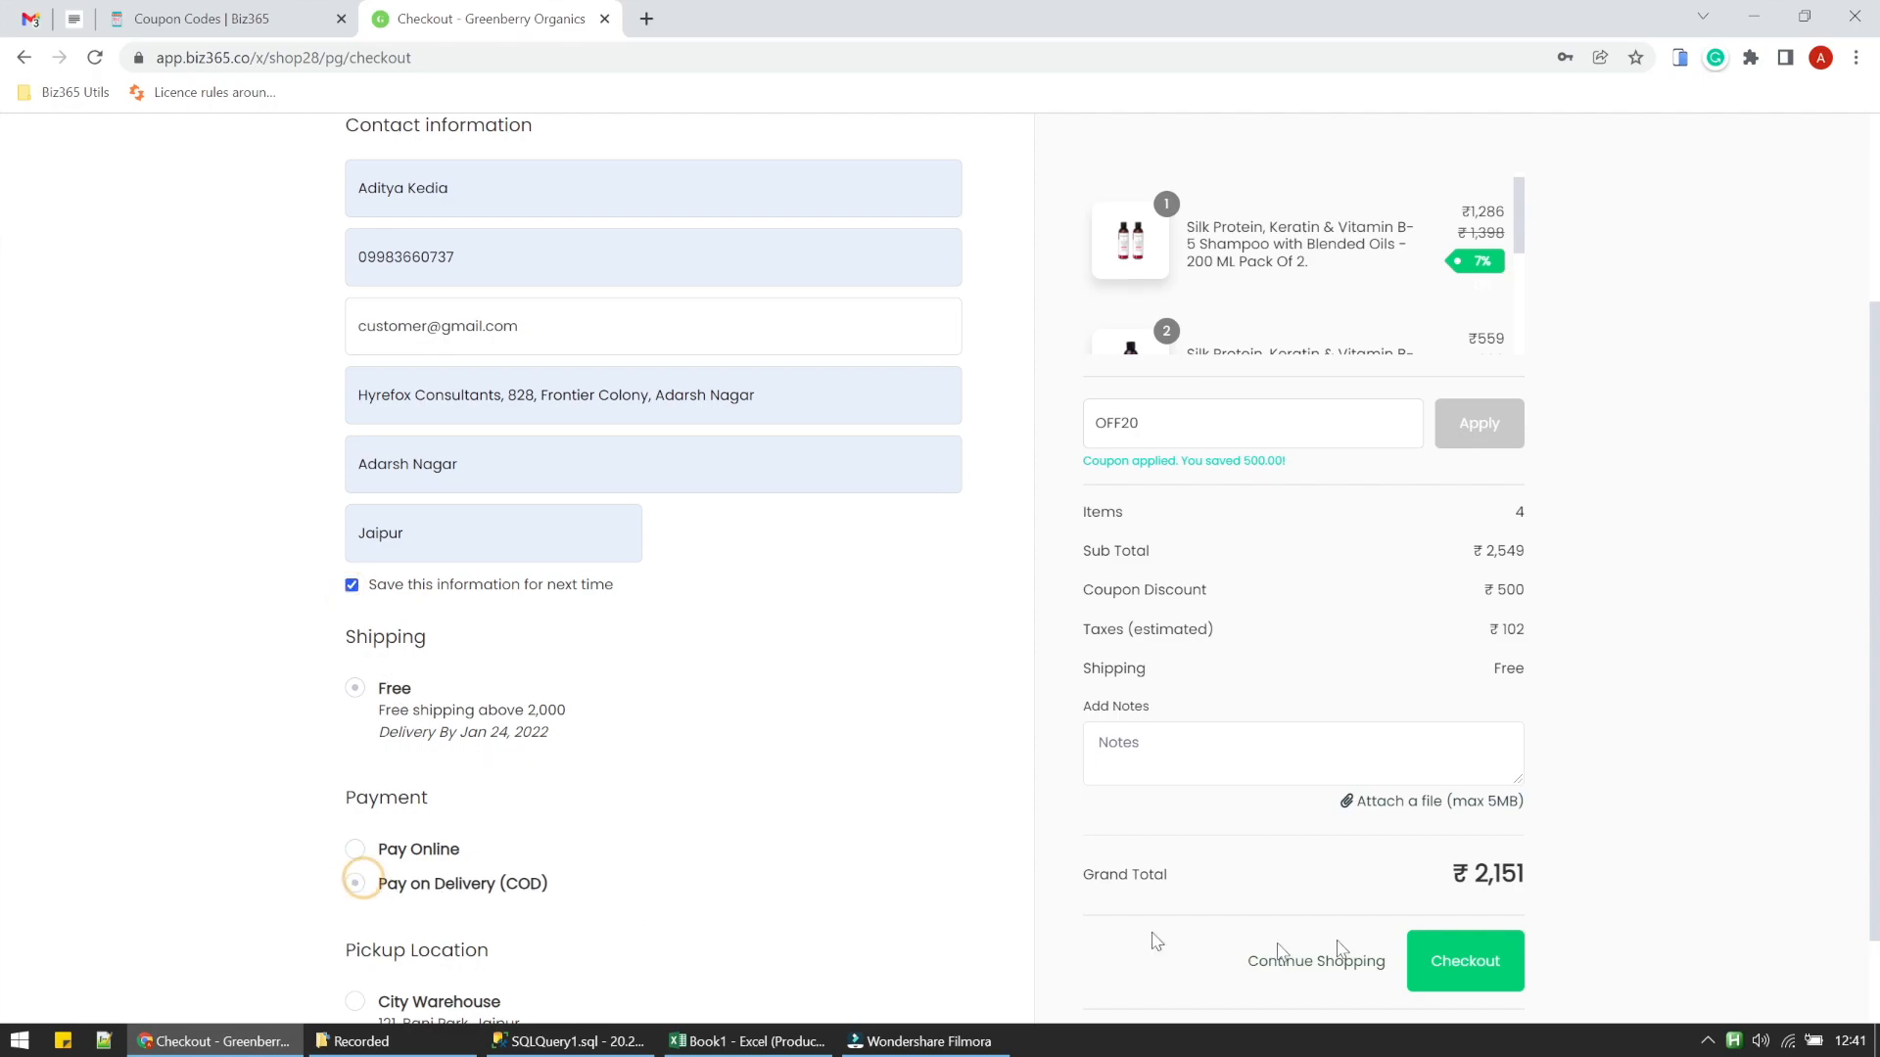
left_click(1483, 963)
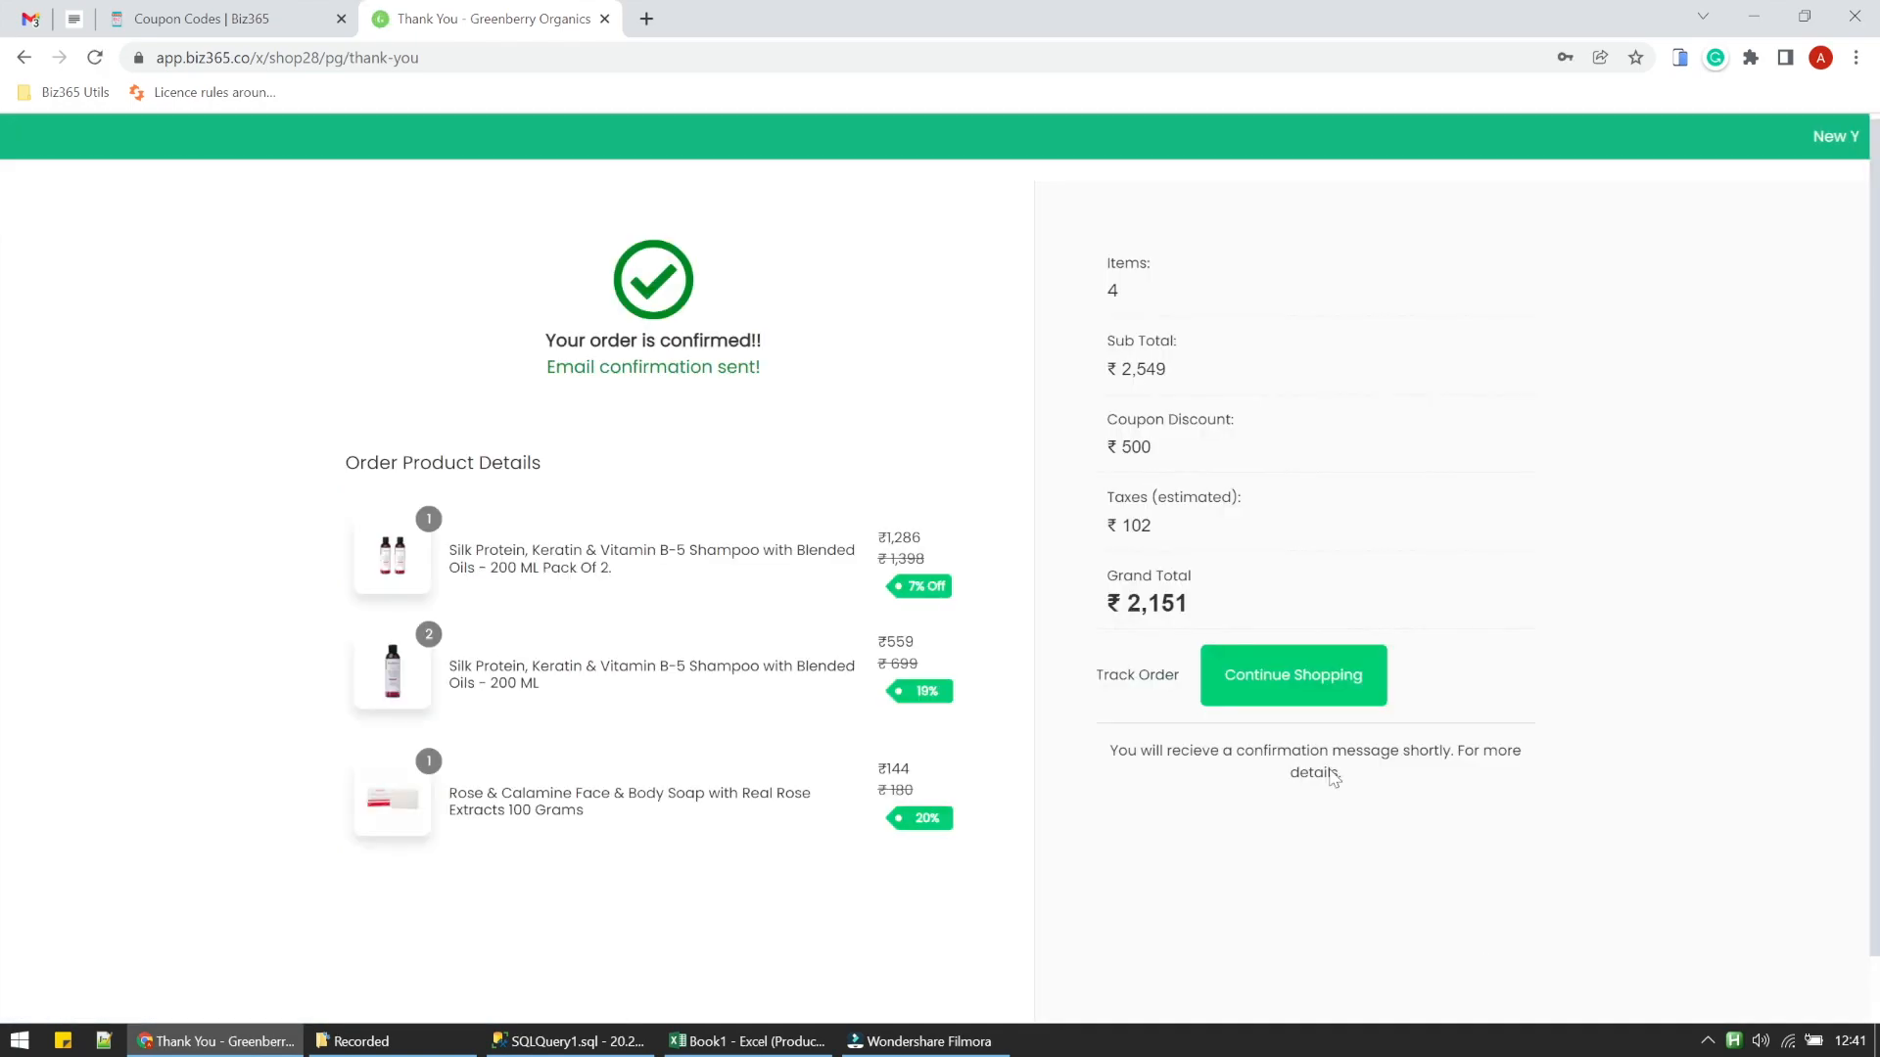
left_click_drag(1109, 419, 1184, 452)
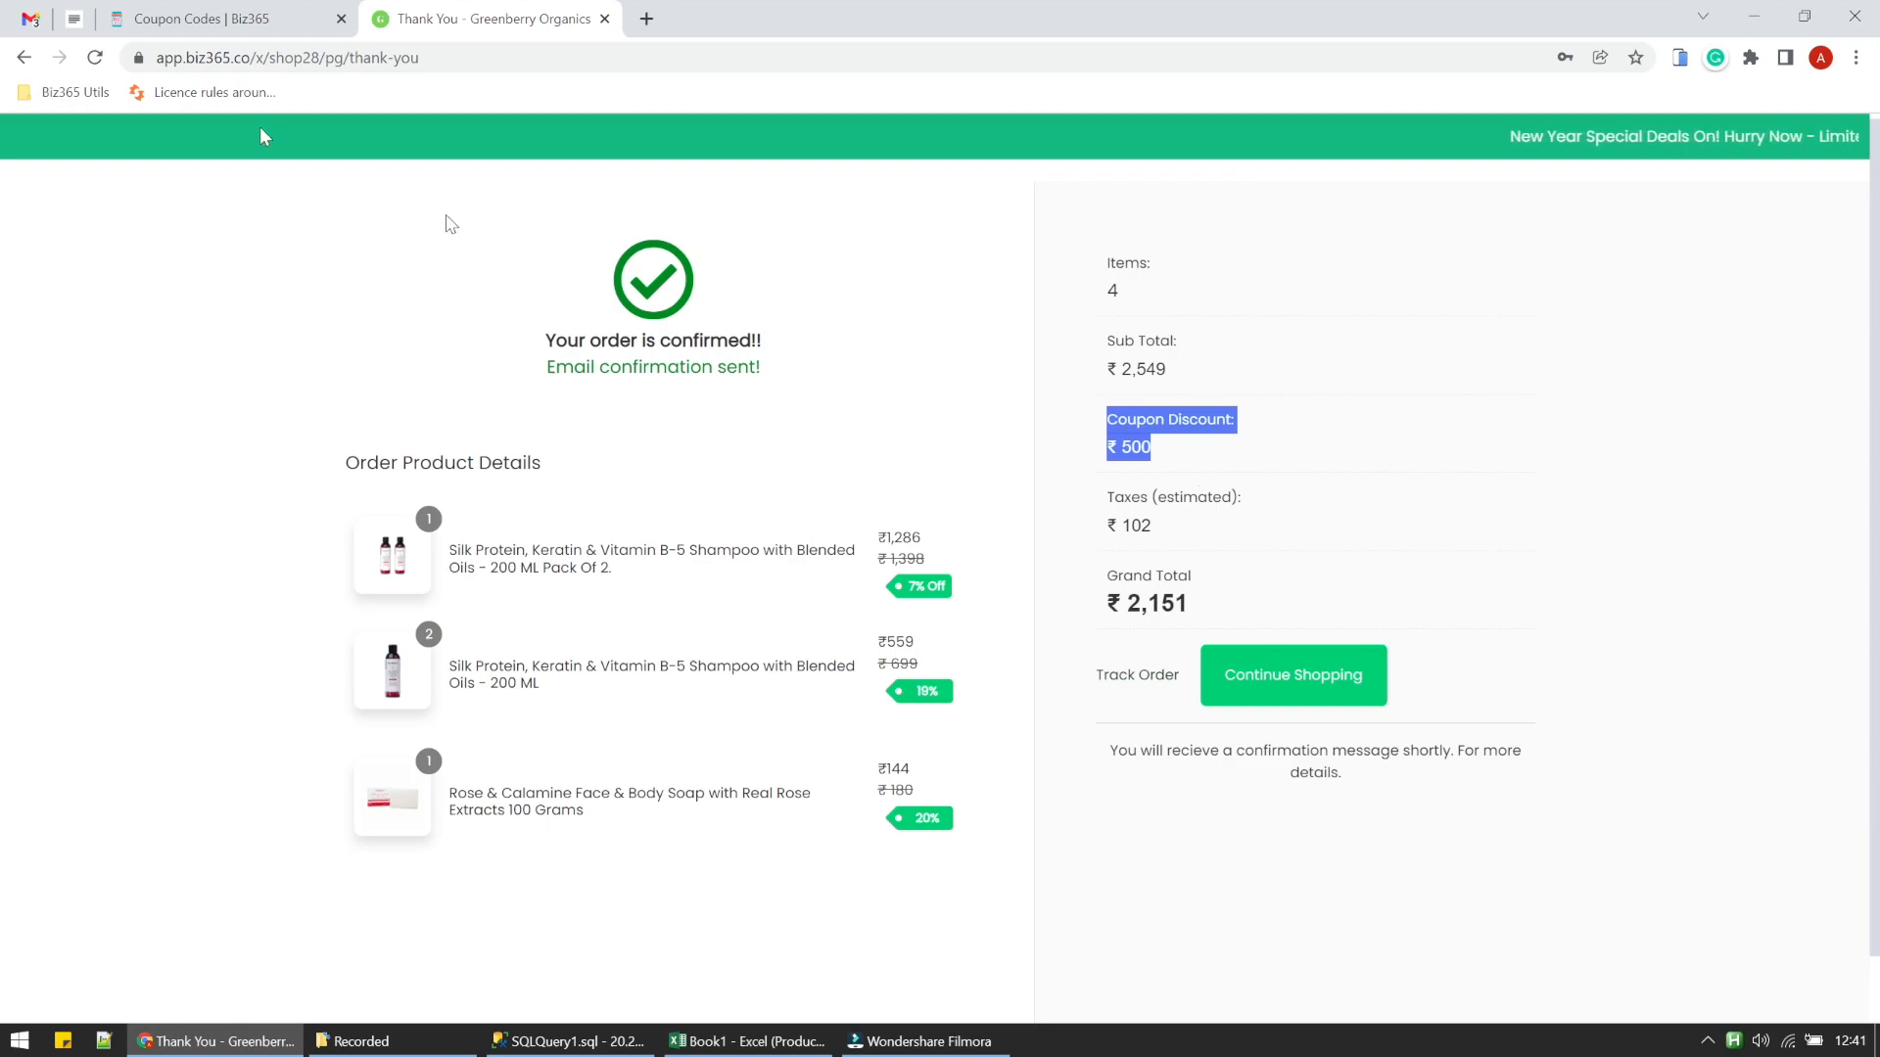
- In the Biz365 orders, open the invoice of the newest order and examine its coupon code and discount
left_click(201, 18)
scroll(212, 692, "up", 5)
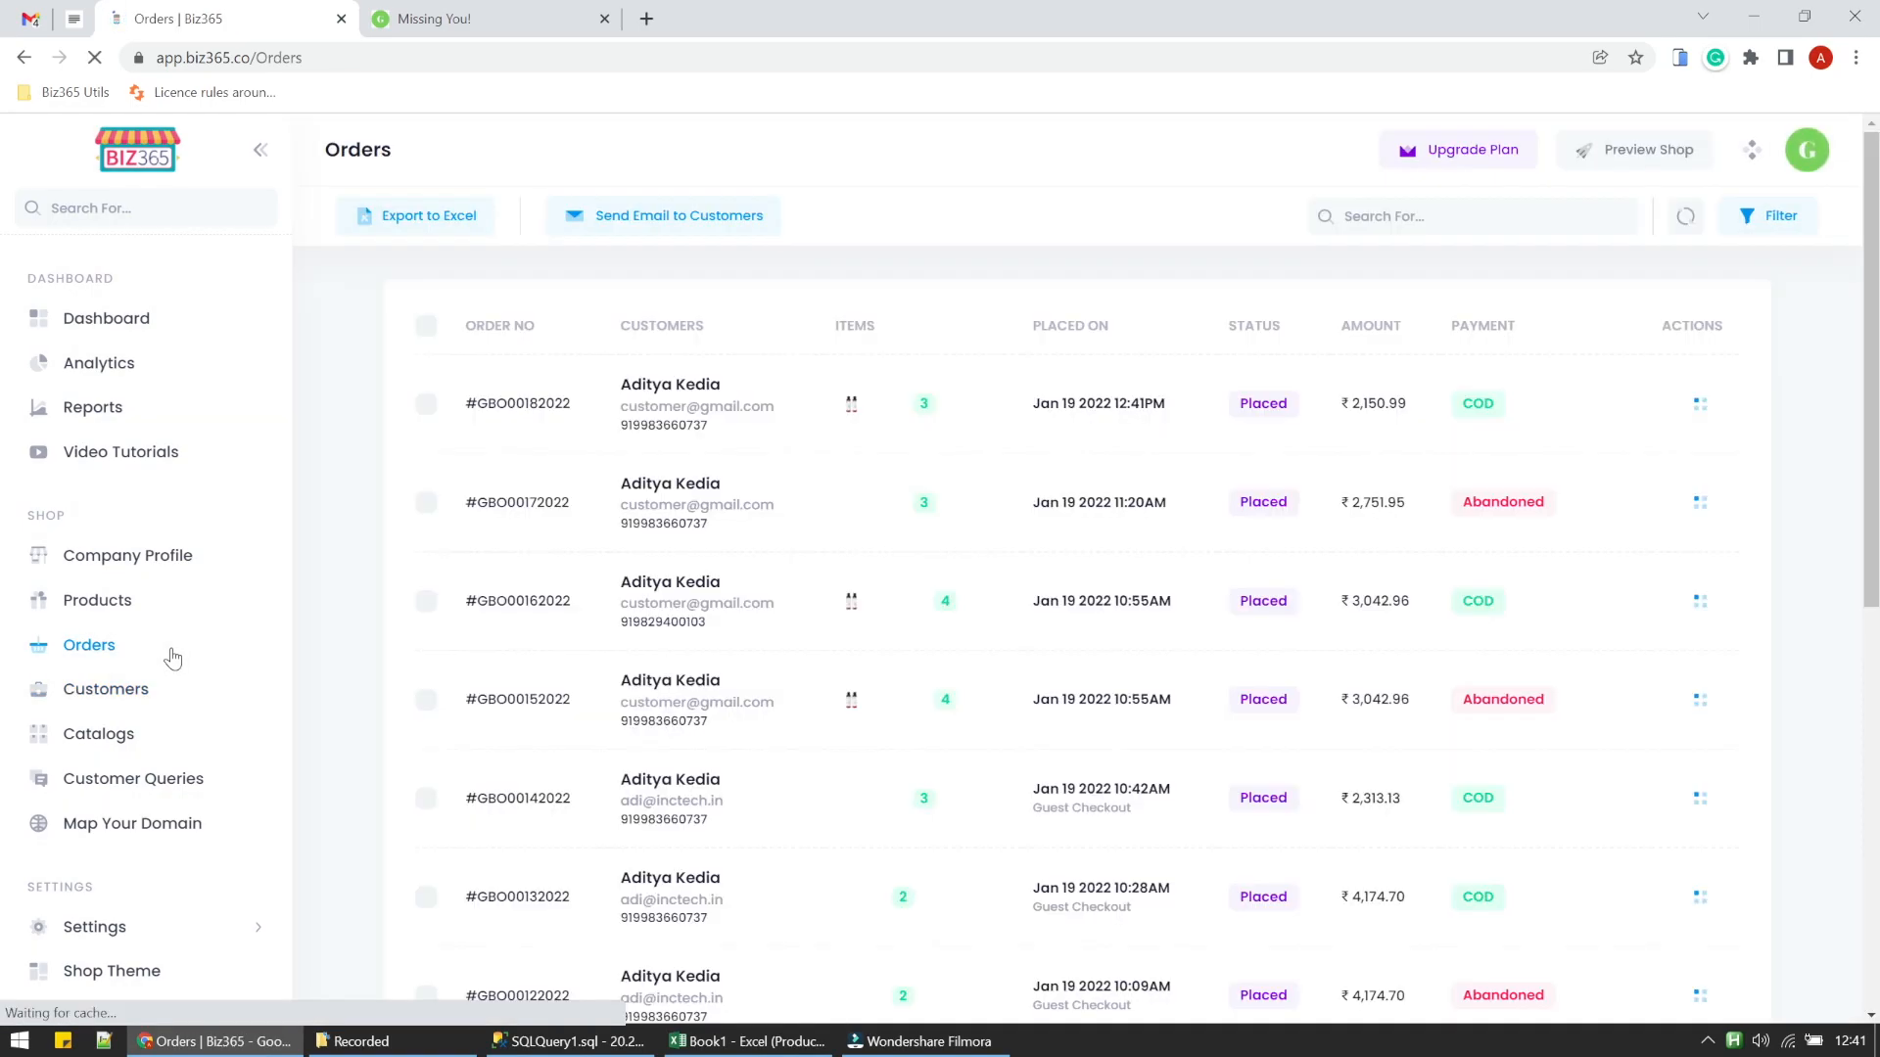
left_click(1699, 411)
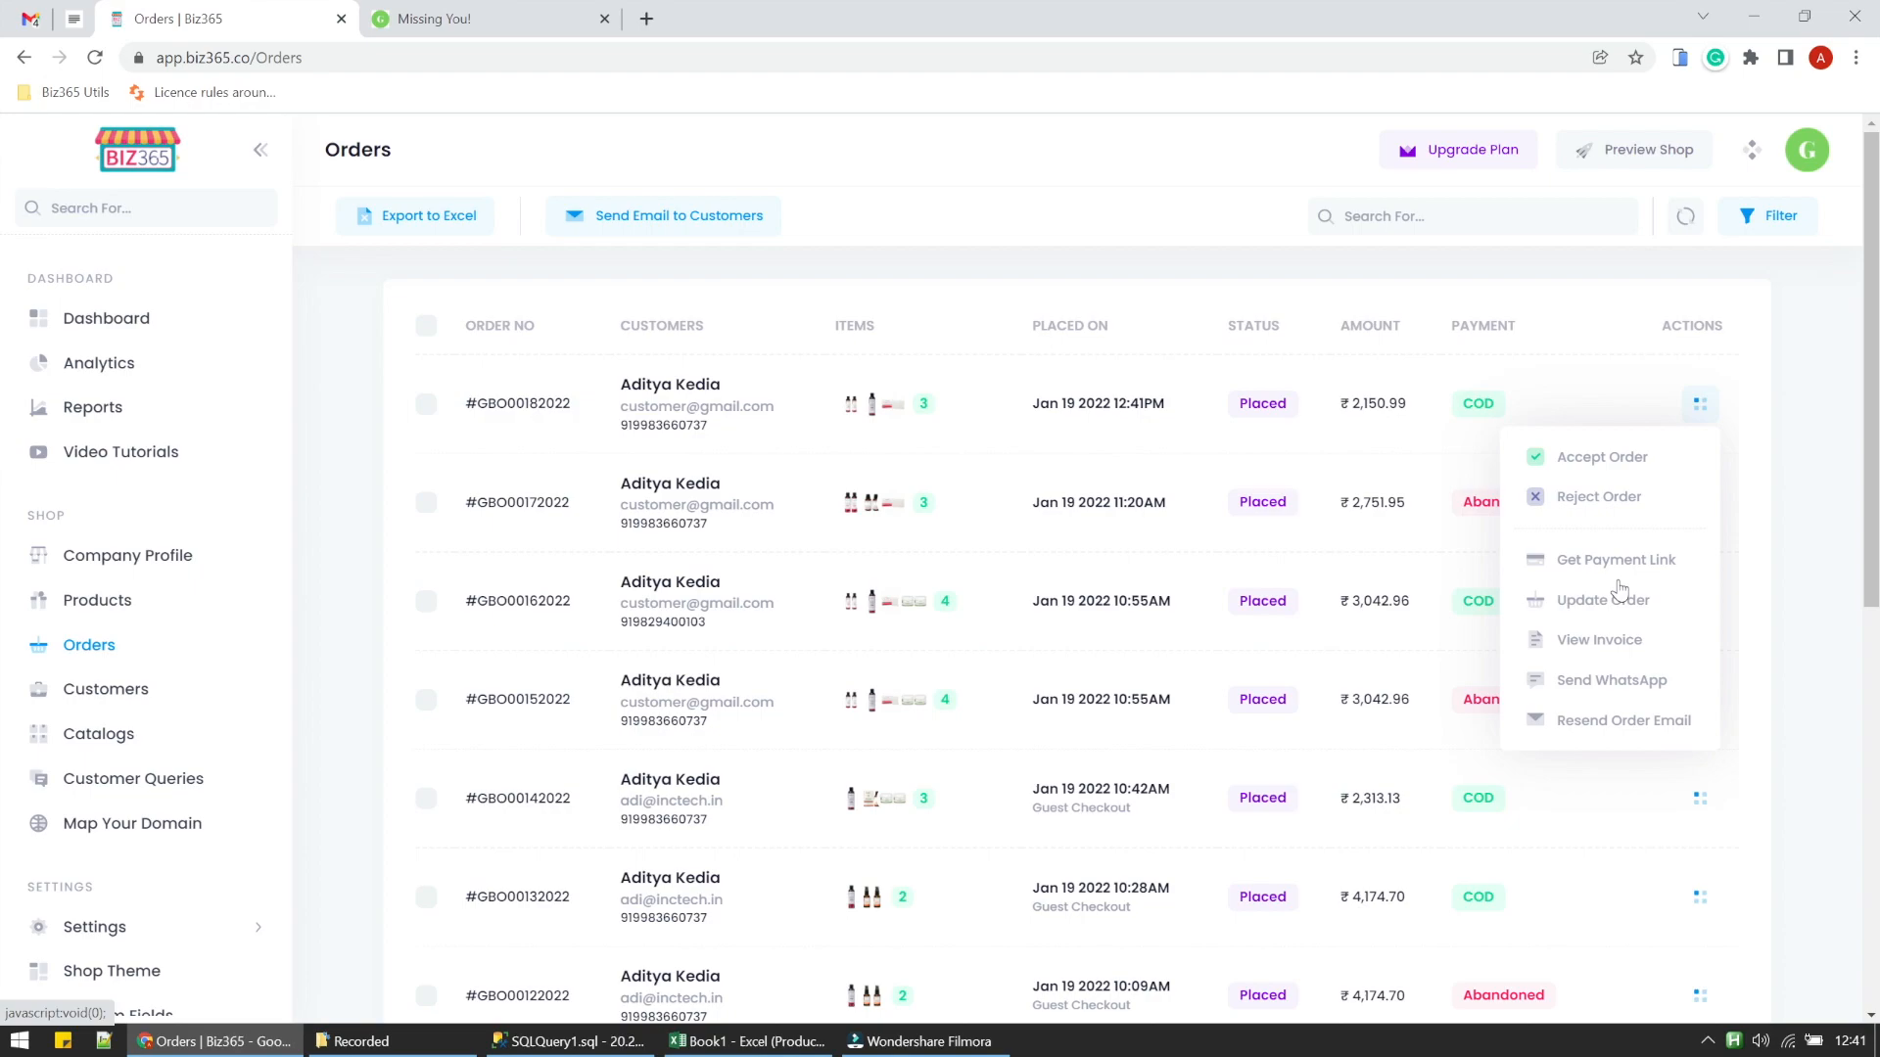
left_click(1616, 639)
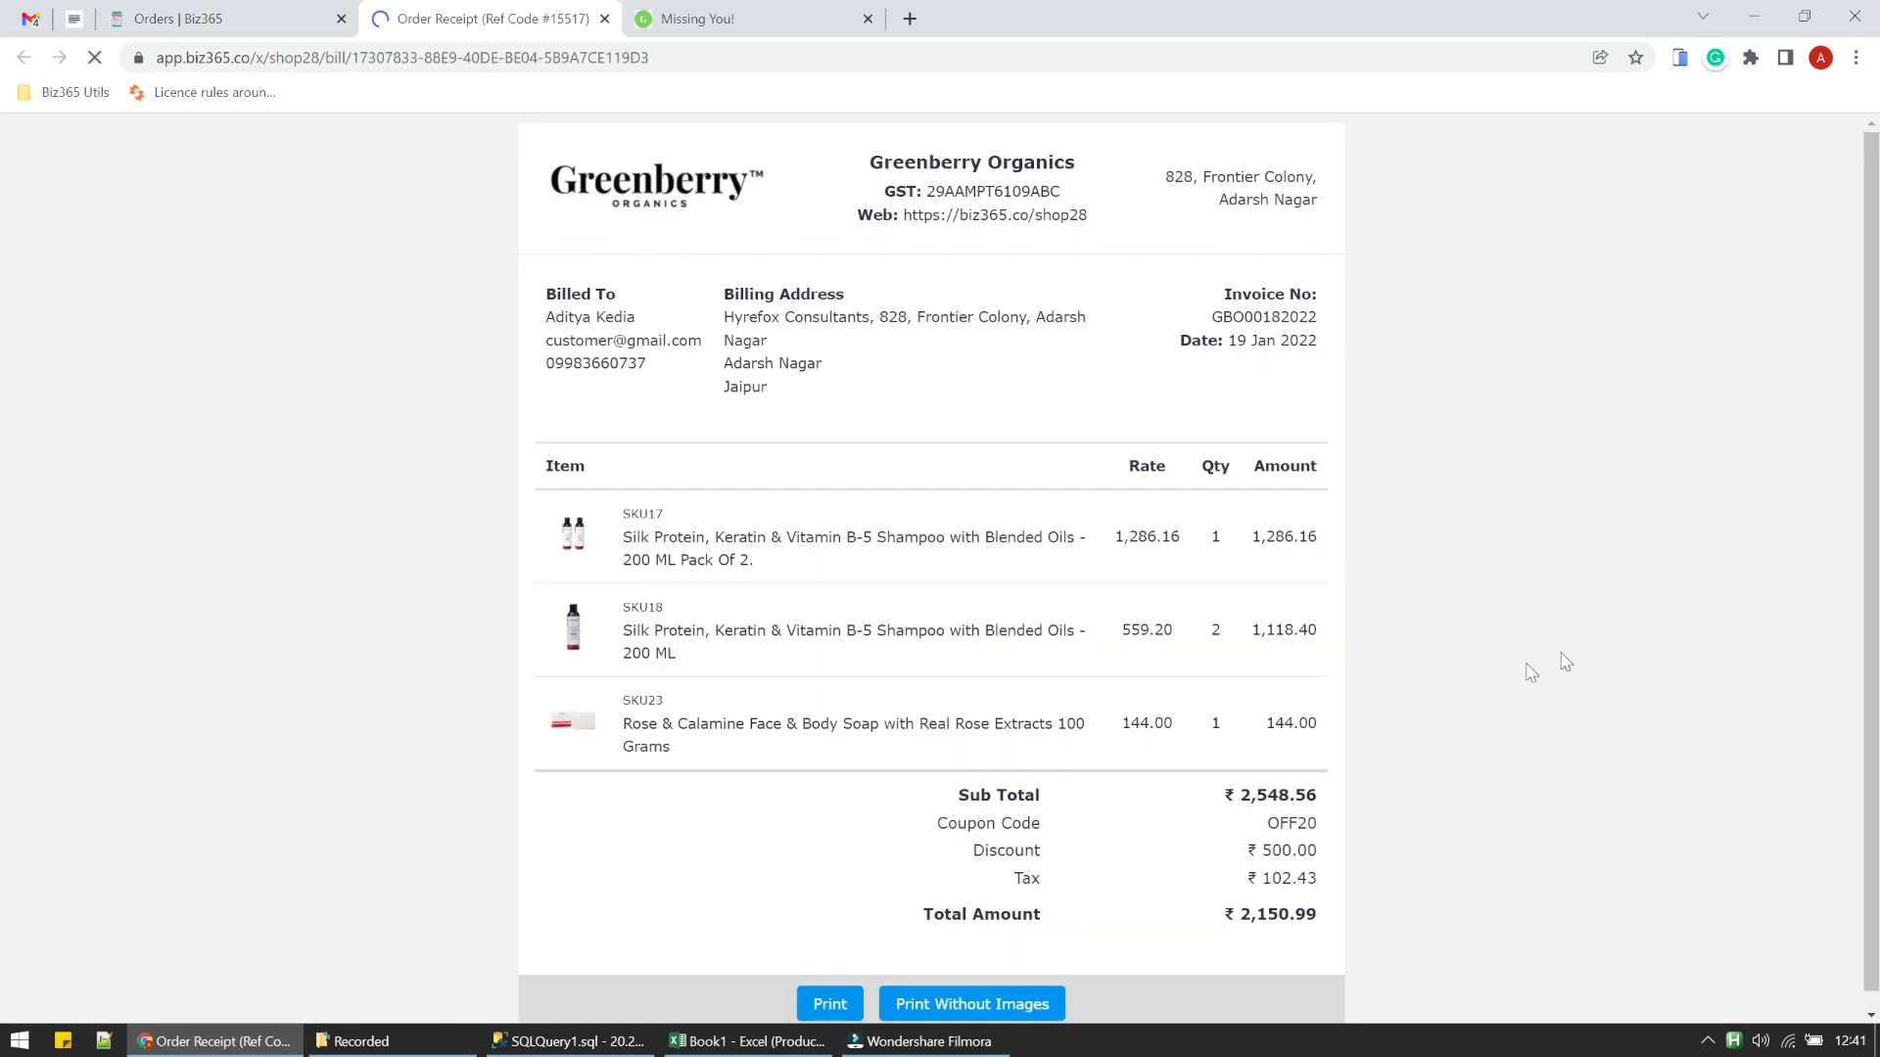
left_click_drag(936, 821, 1314, 840)
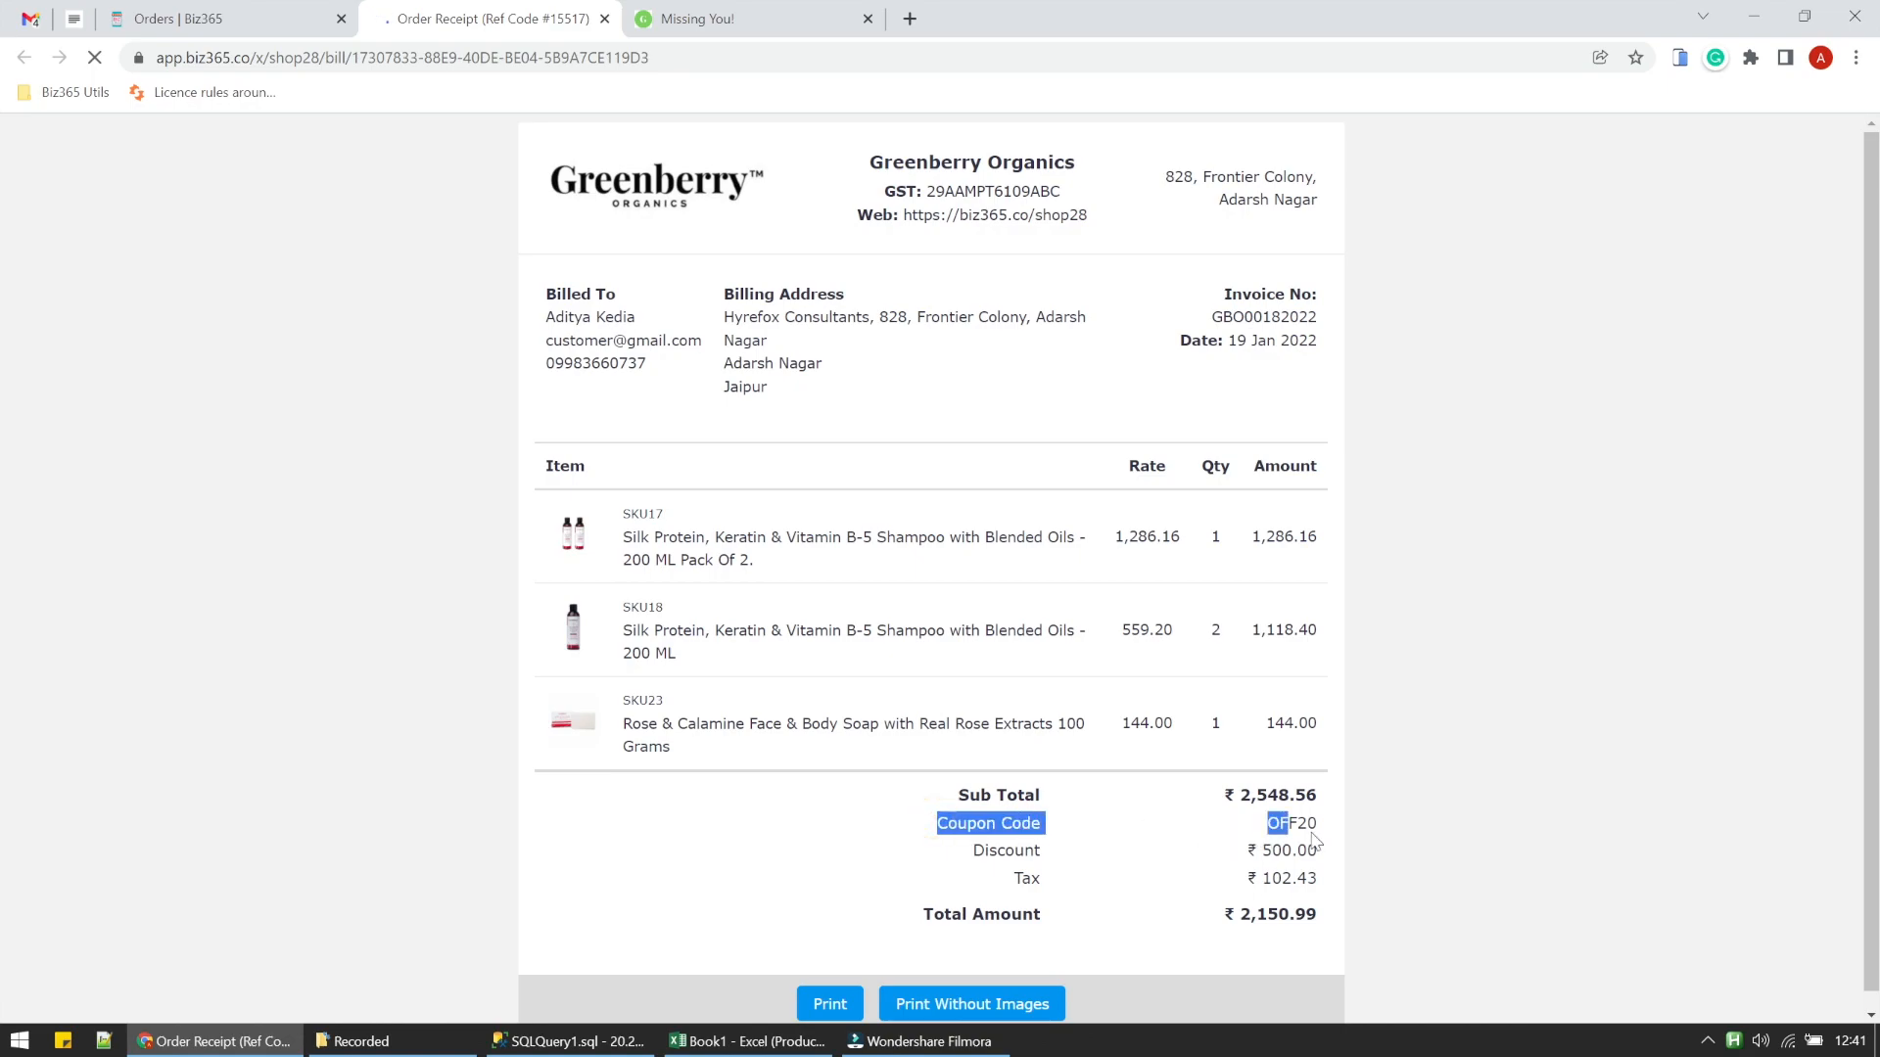
left_click(1323, 832)
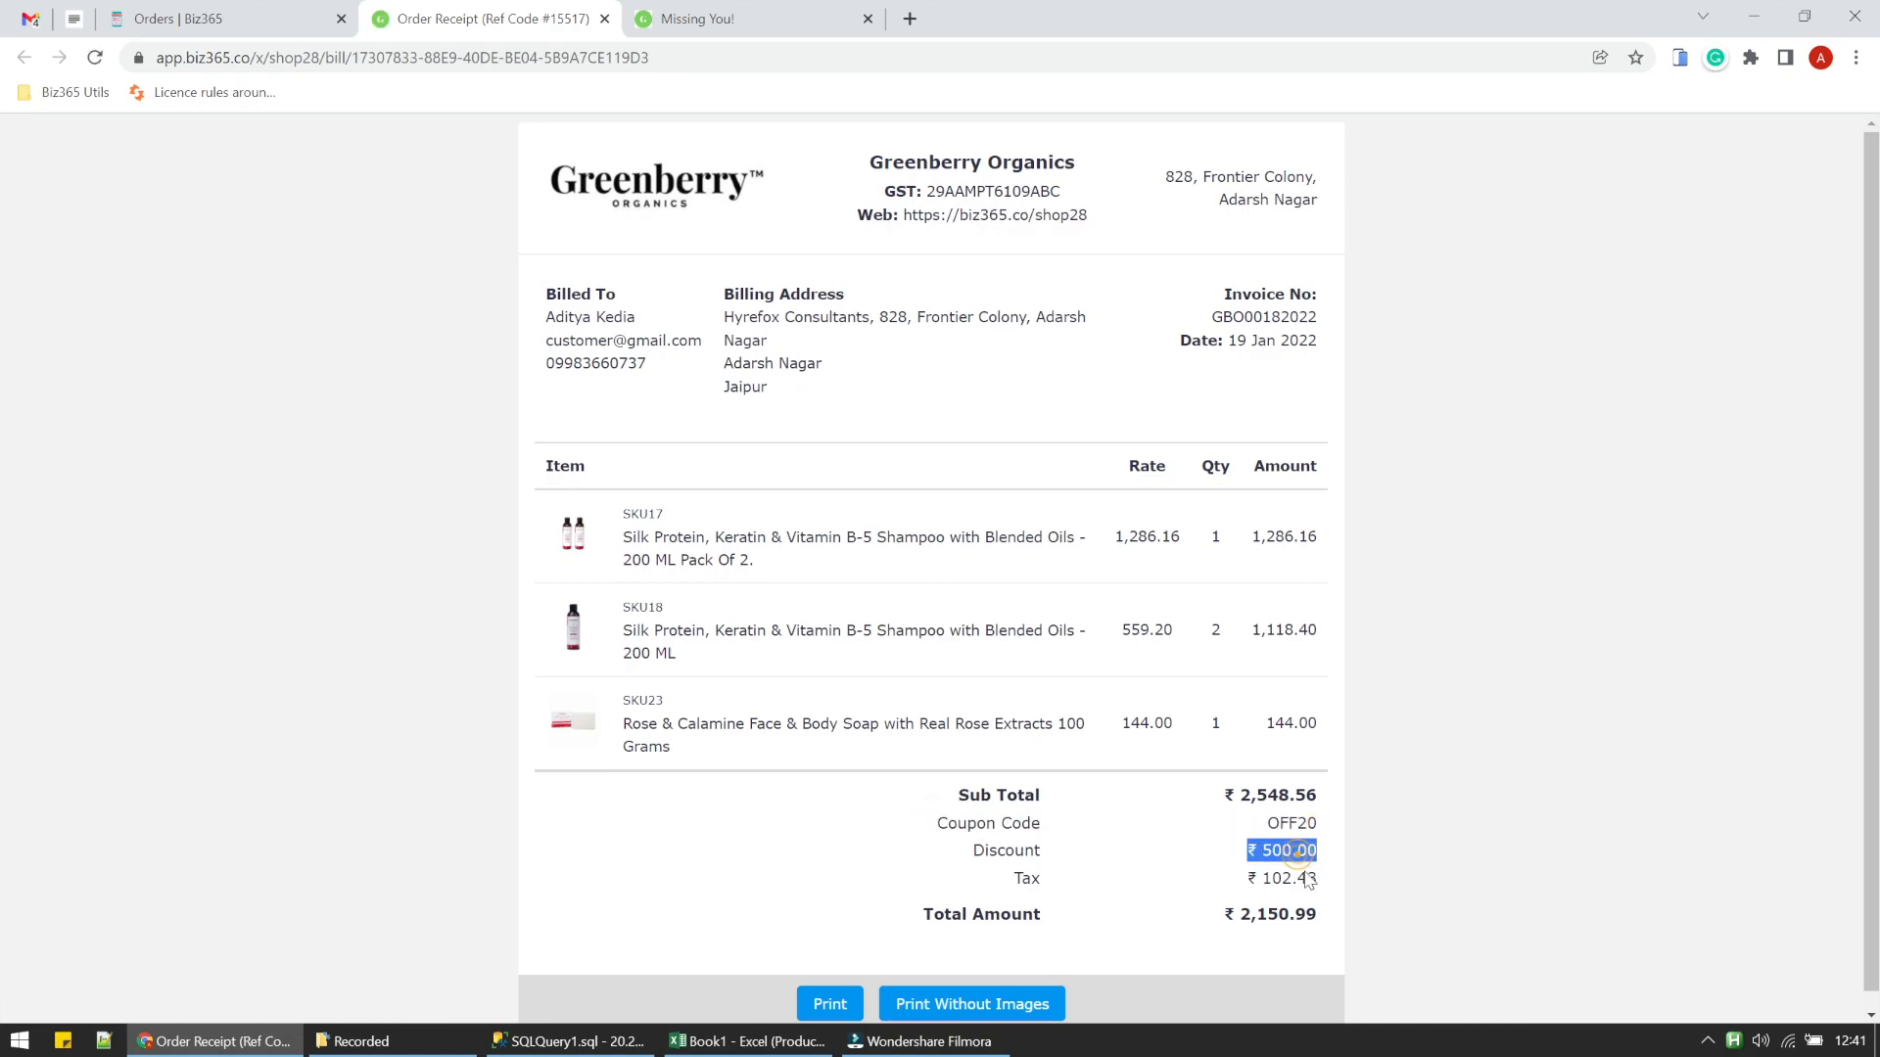